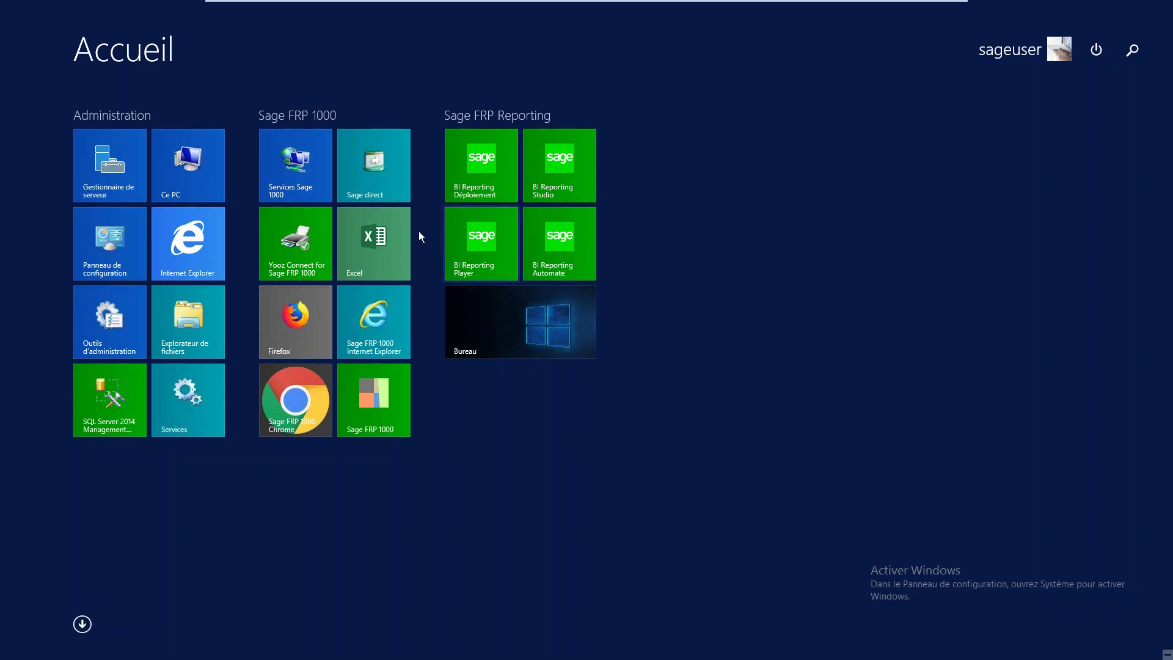
Launch Excel from the Start screen and create a new blank workbook, Classeur1
left_click(379, 230)
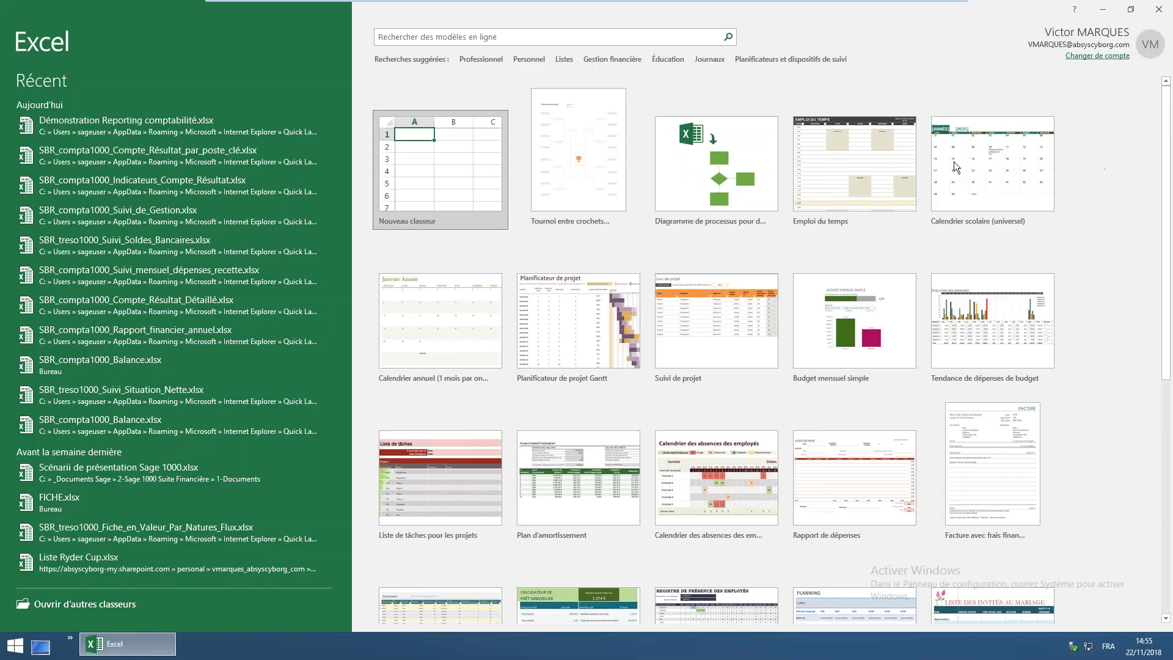
left_click(445, 163)
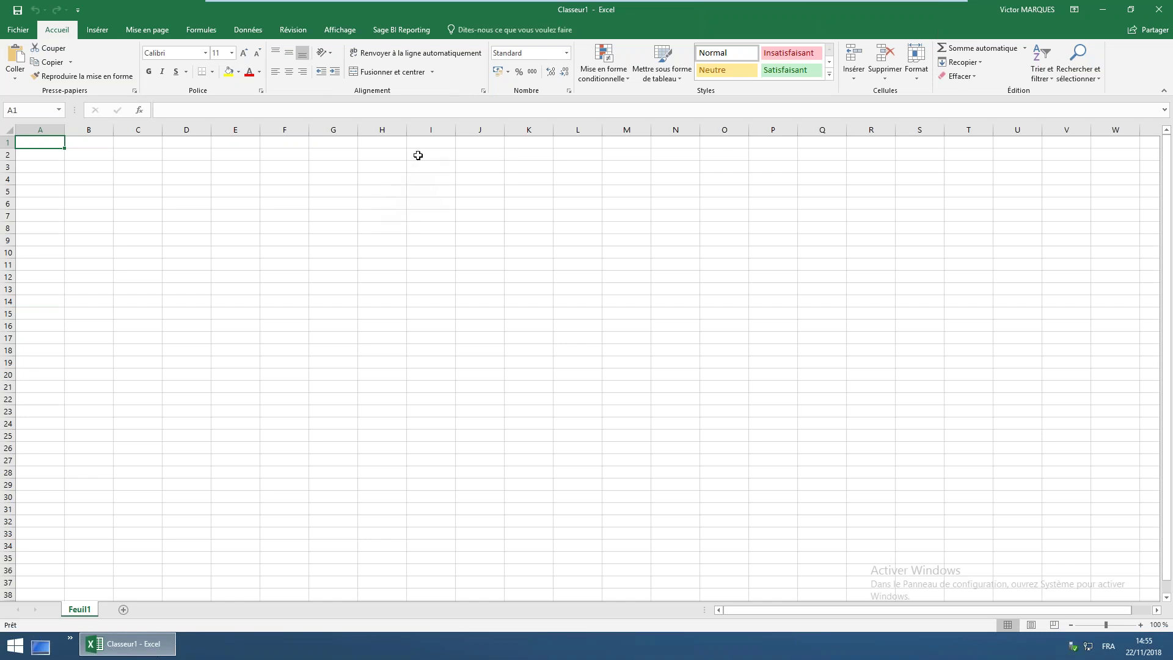
Log in to Sage BI Reporting through Ouvrir Session using the account password
left_click(409, 31)
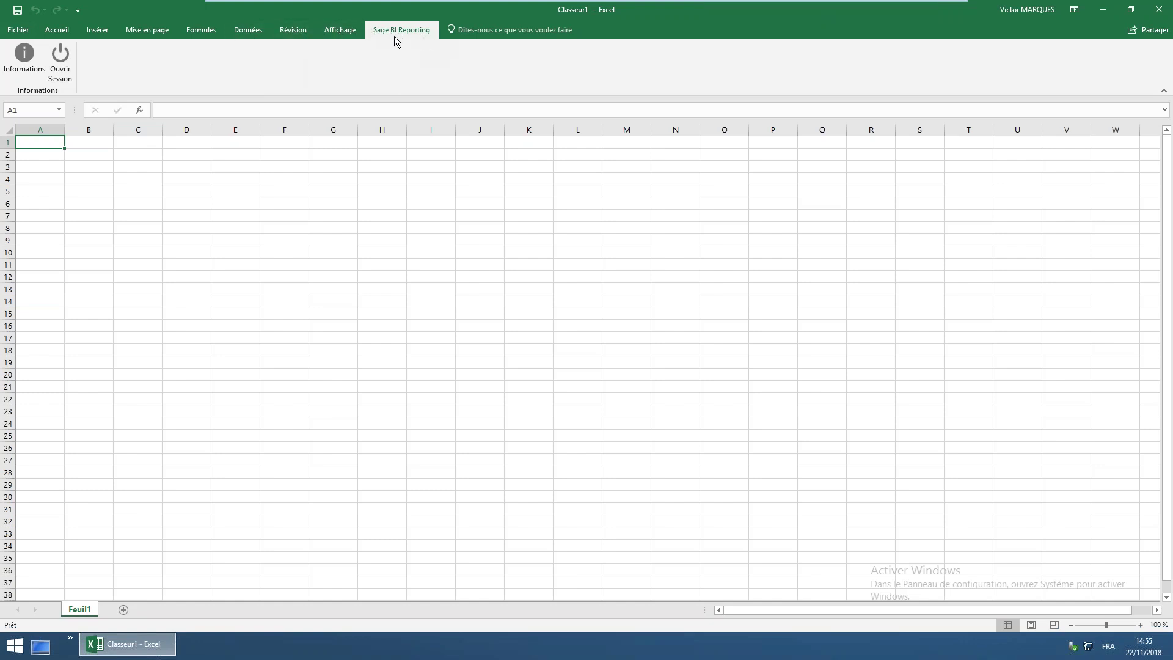
left_click(61, 70)
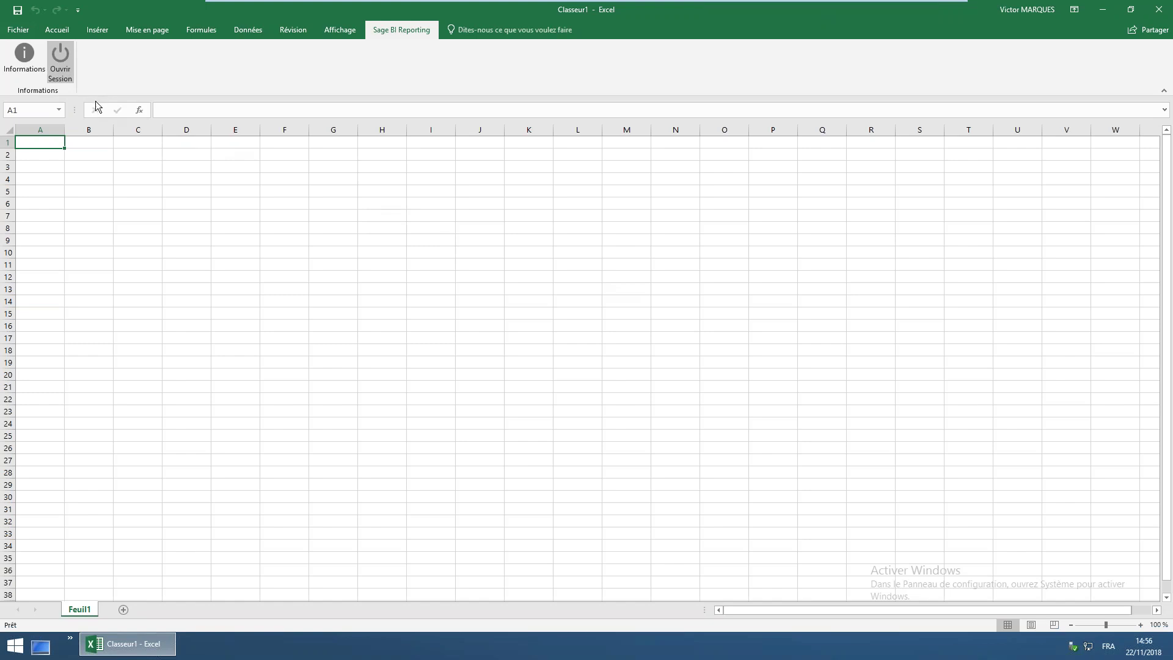
left_click(61, 72)
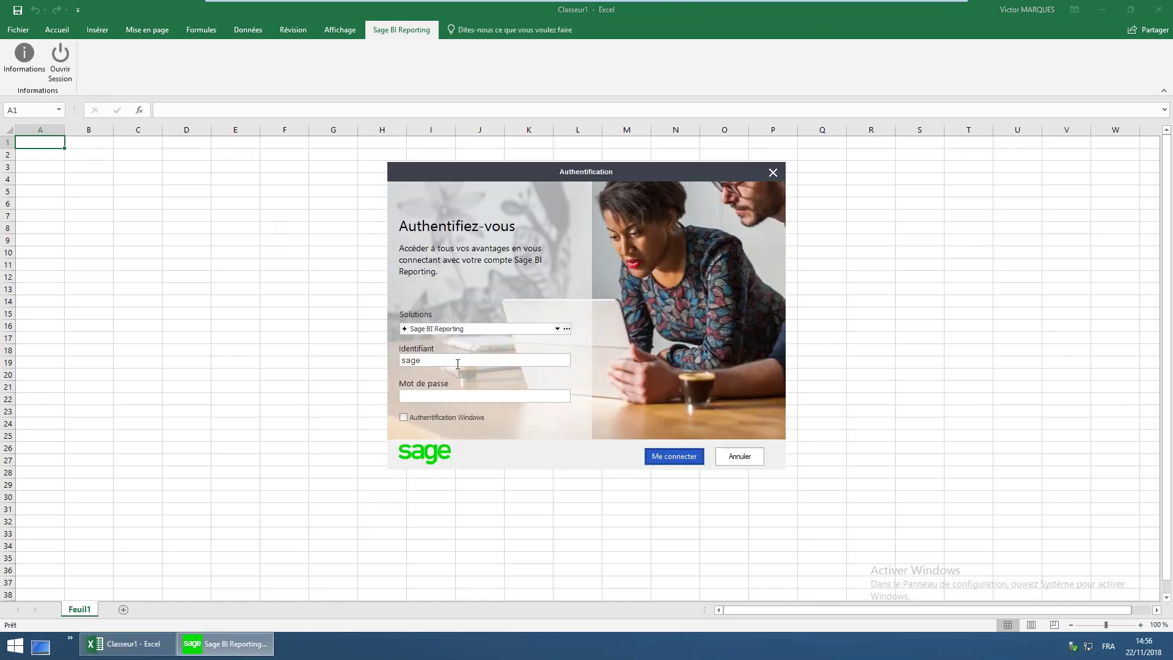
left_click_drag(447, 366, 388, 361)
left_click(445, 397)
type("sage")
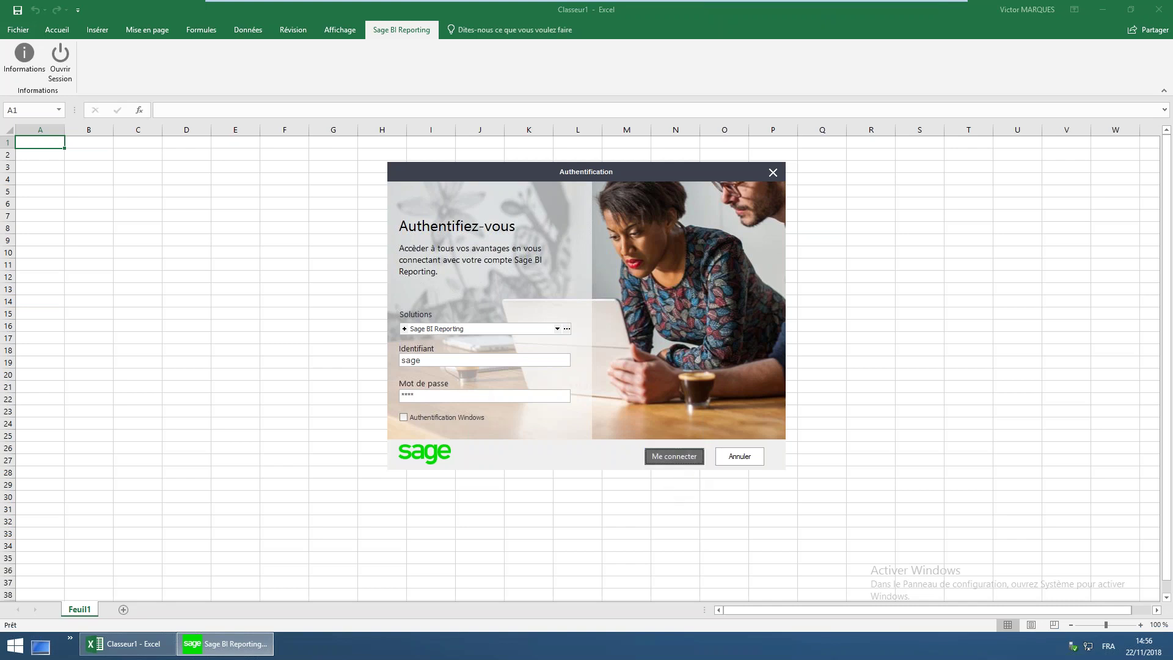
left_click(674, 456)
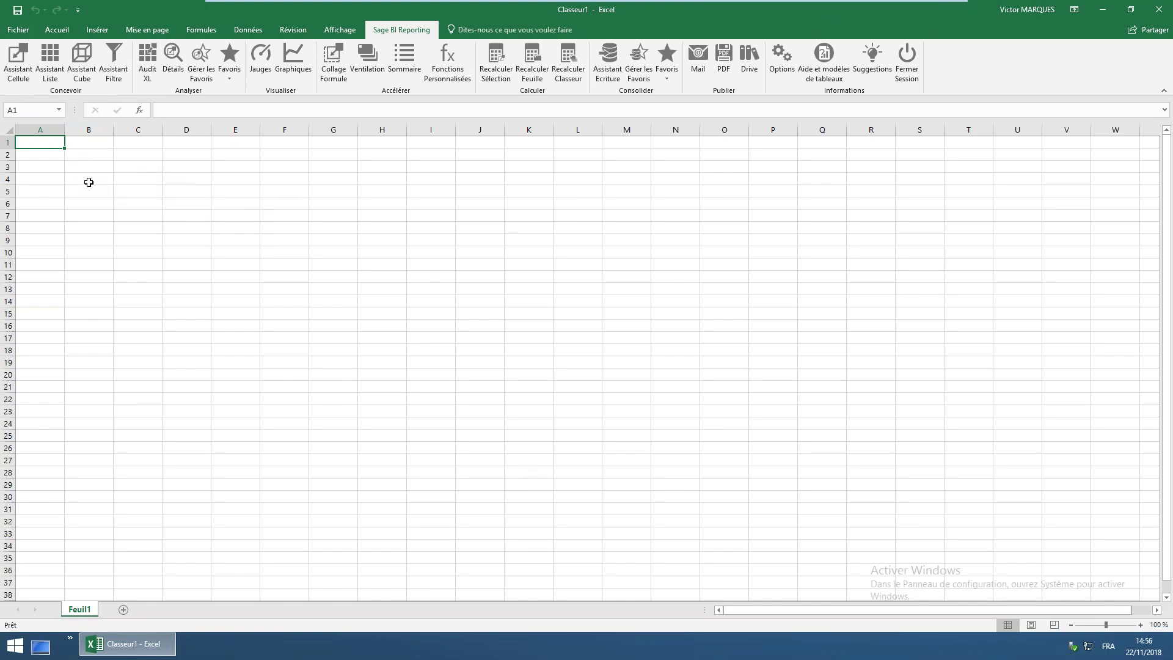
left_click(86, 179)
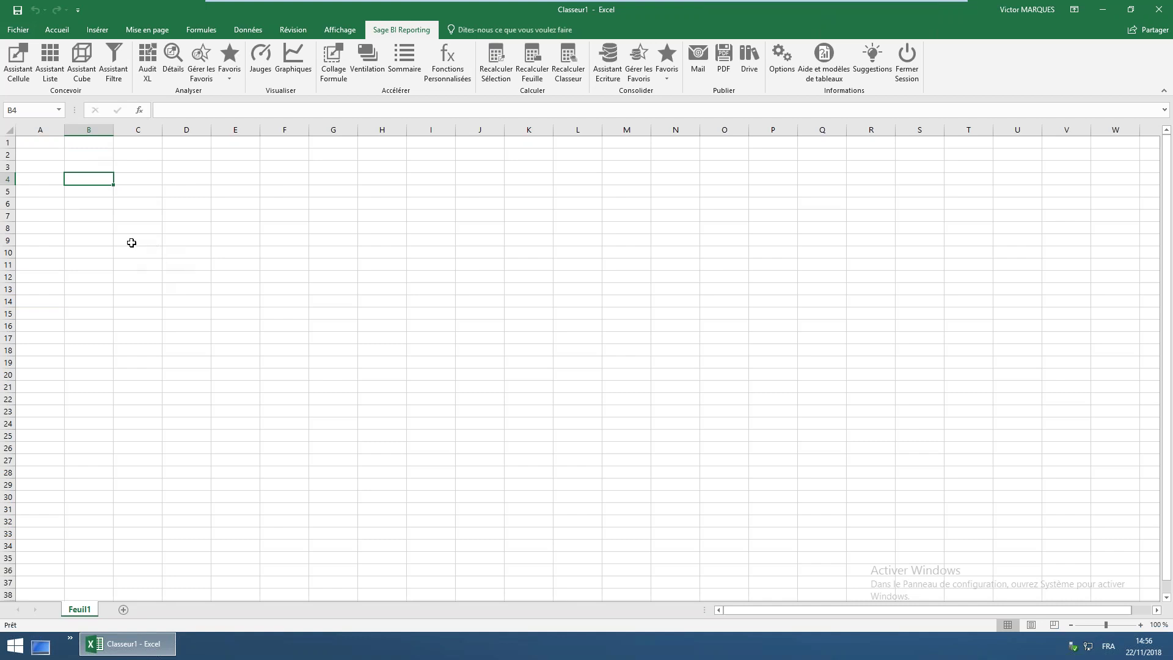
Anchor a new Assistant Liste report at cell B8 and bring up the model selection
left_click(153, 242)
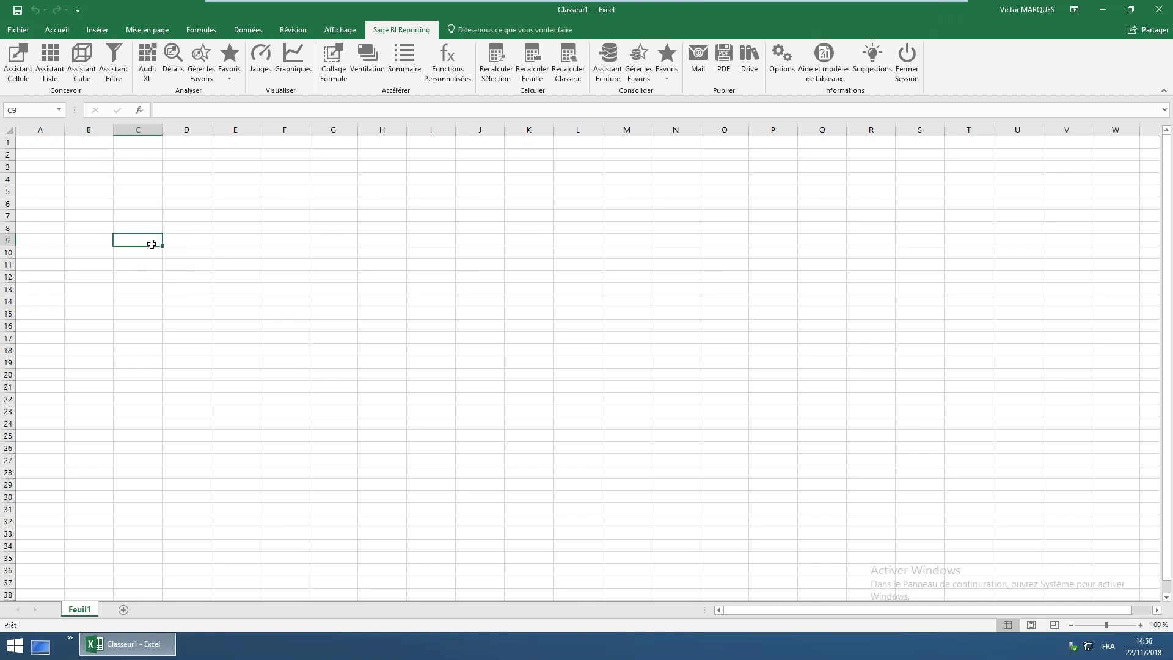
left_click(86, 231)
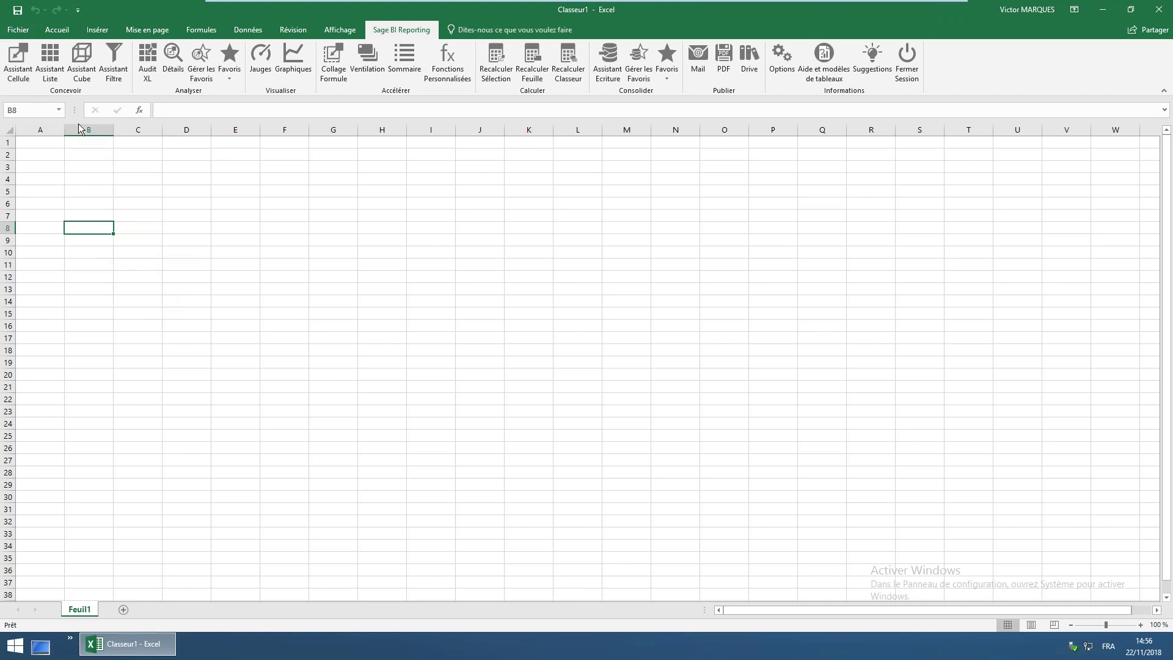
left_click(53, 67)
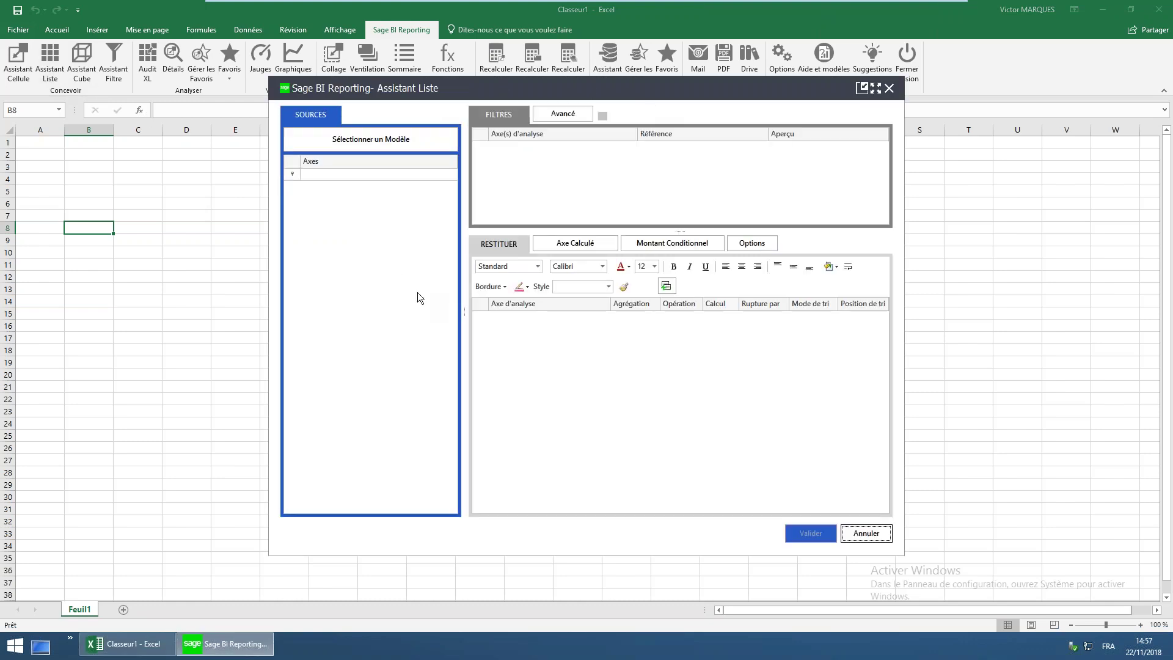
left_click(420, 139)
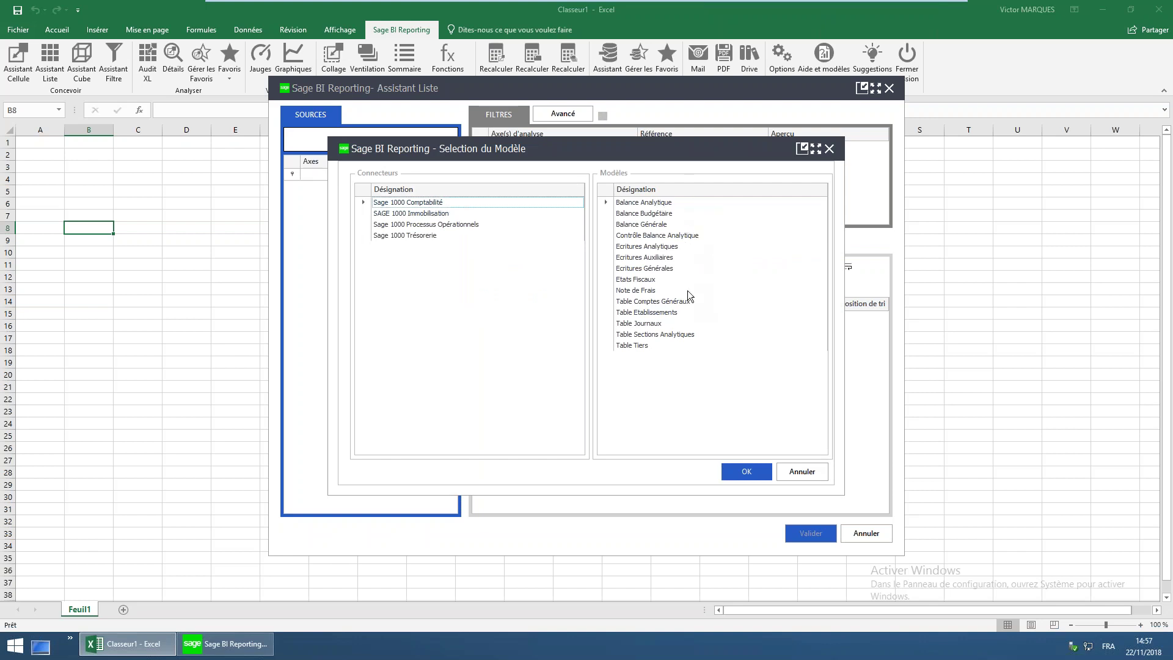
Choose Balance Générale under Sage 1000 Comptabilité as the list's data model
left_click(642, 215)
left_click(643, 224)
left_click(641, 247)
left_click(643, 257)
left_click(642, 269)
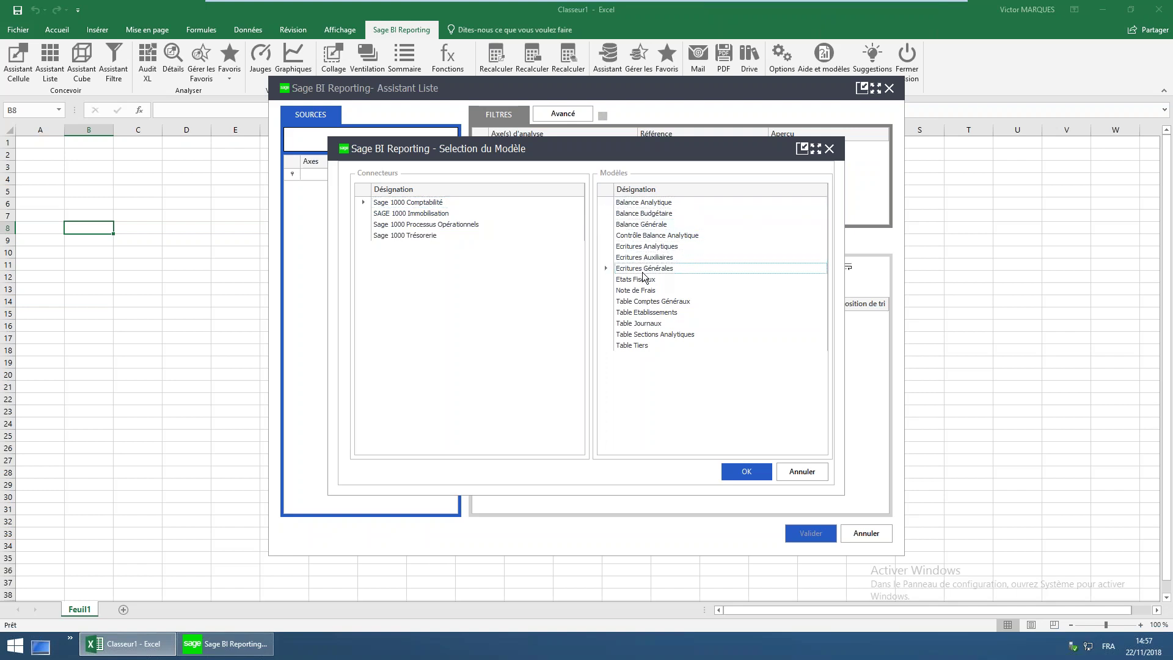
left_click(656, 225)
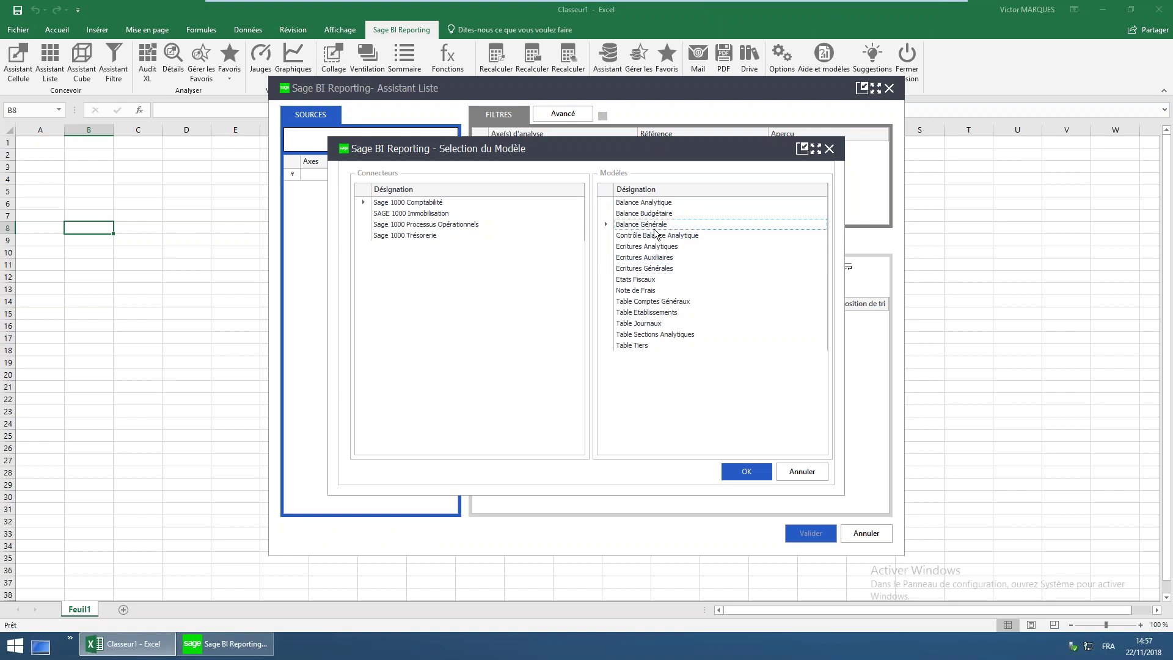
left_click(743, 474)
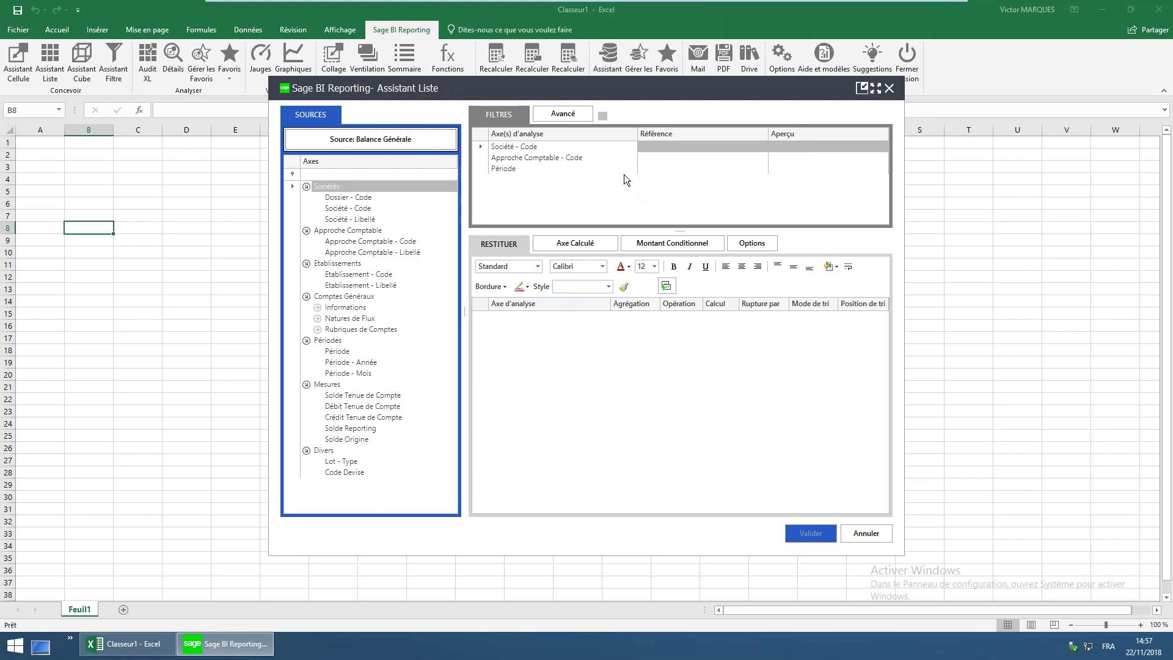
Delete the Période filter from the list's filters
left_click(590, 113)
left_click(537, 168)
left_click(527, 158)
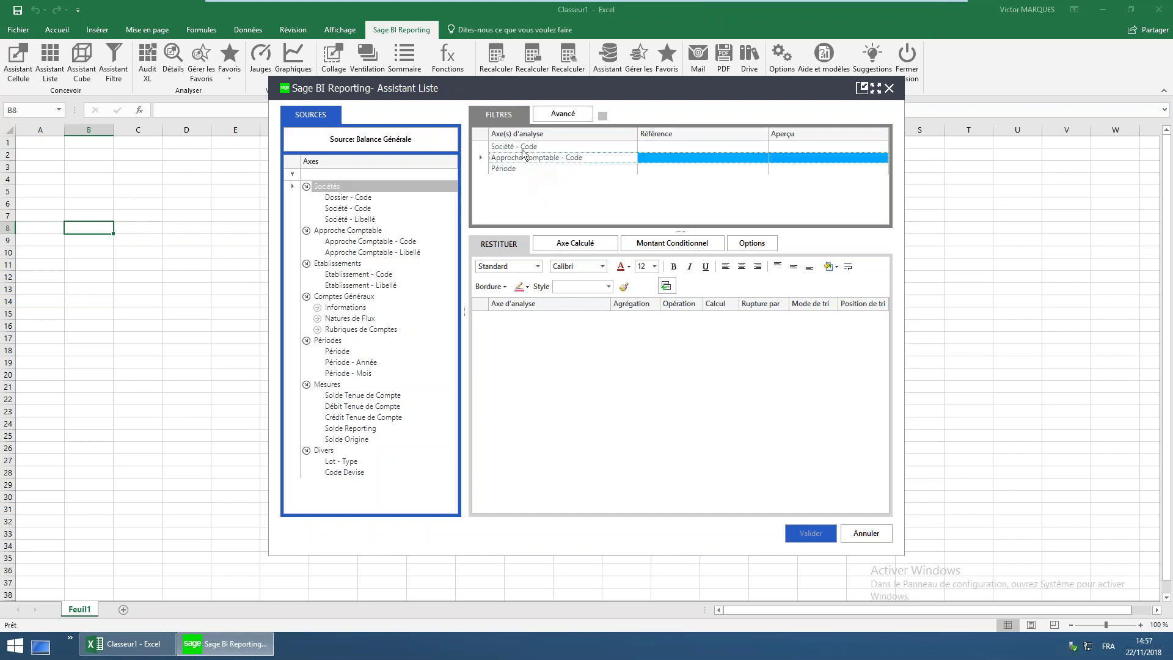
left_click(523, 148)
left_click(521, 157)
left_click(523, 147)
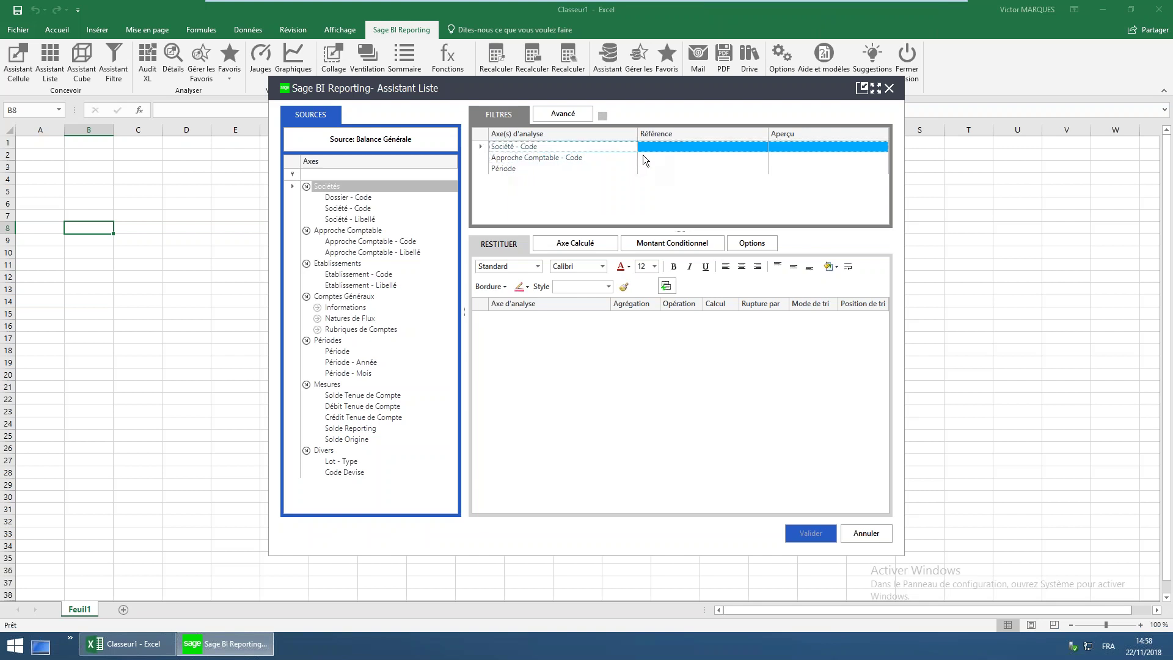
left_click(529, 159)
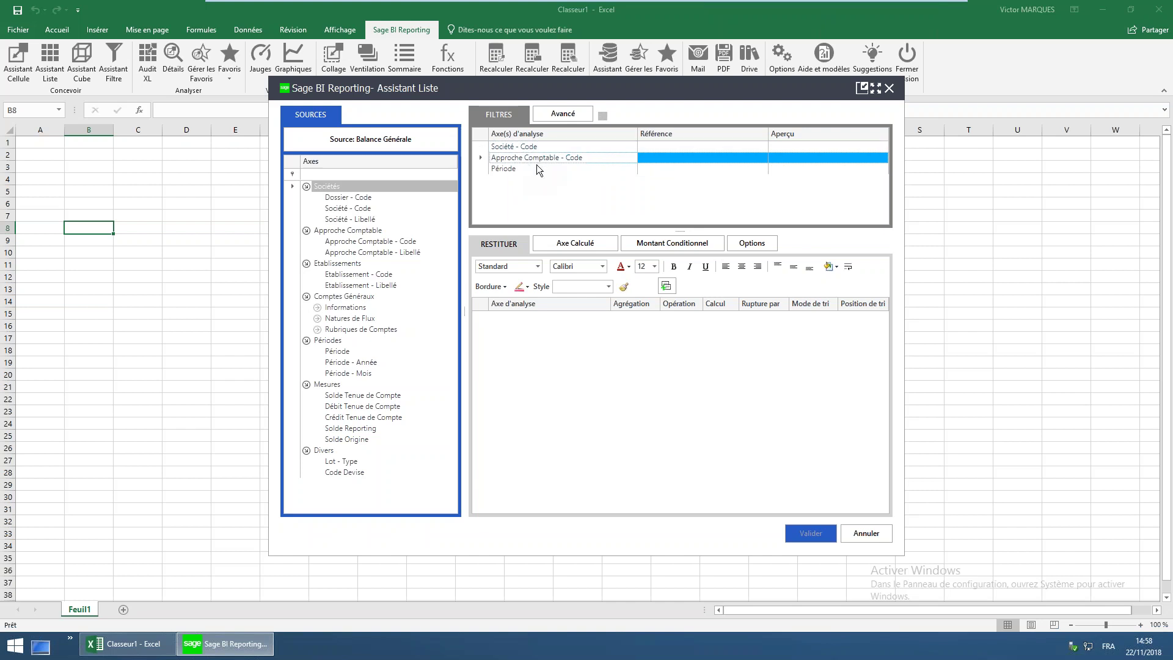
left_click(526, 169)
right_click(519, 166)
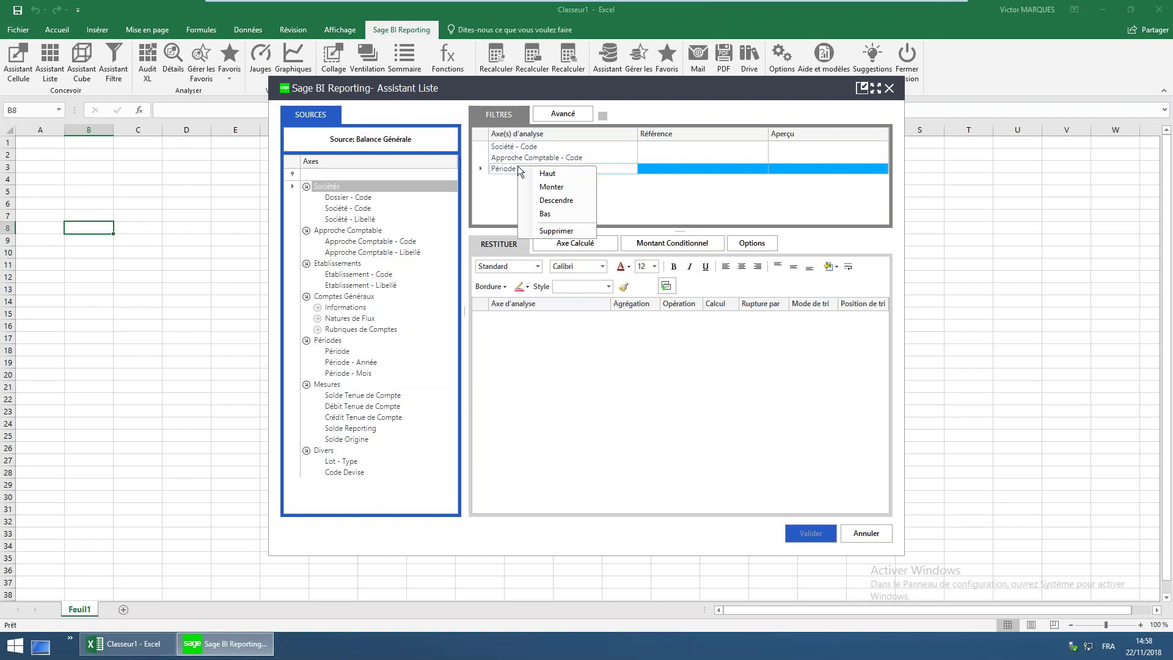
left_click(556, 231)
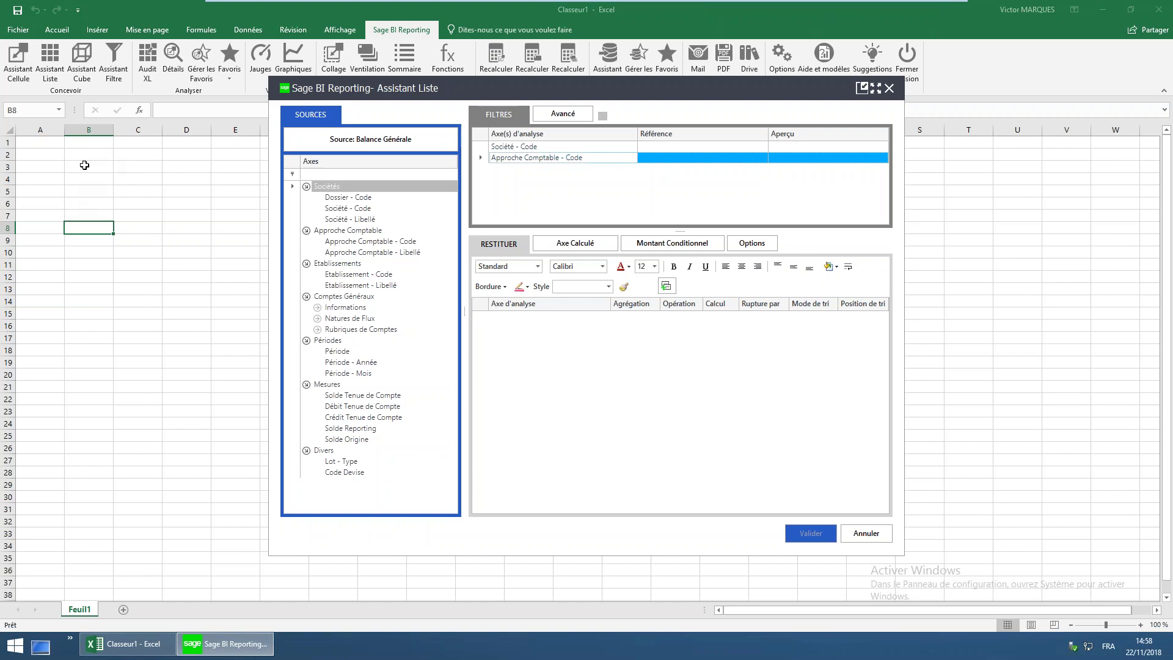
Set the Société - Code filter reference to company Société 1-1
left_click(676, 148)
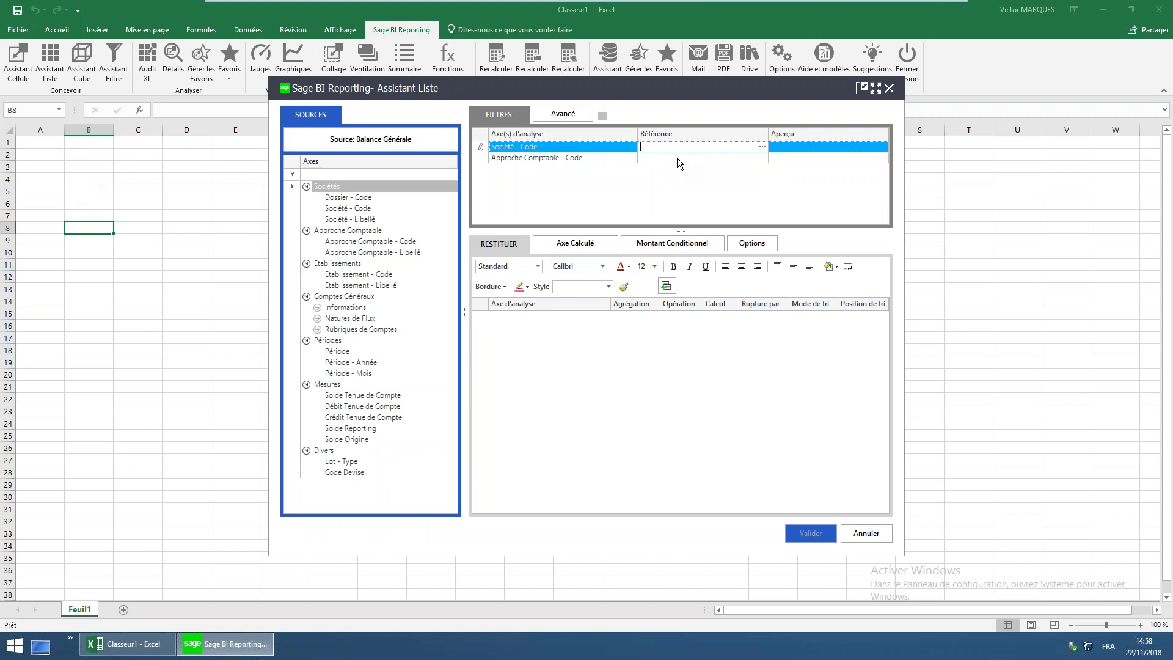
left_click(761, 146)
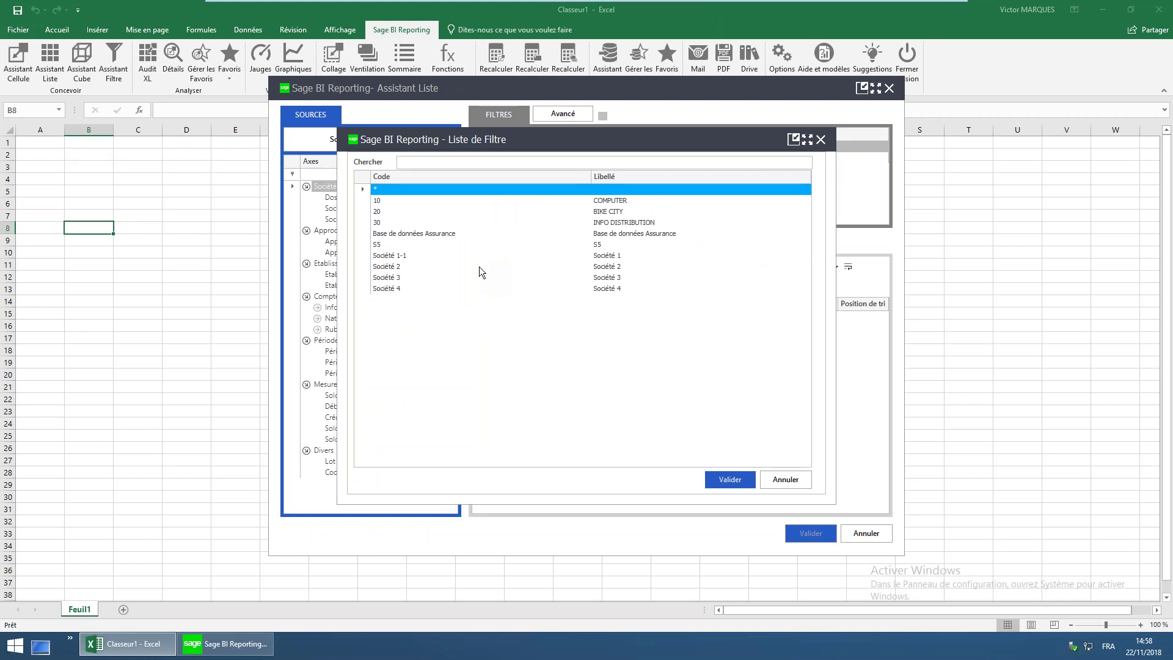
left_click(406, 255)
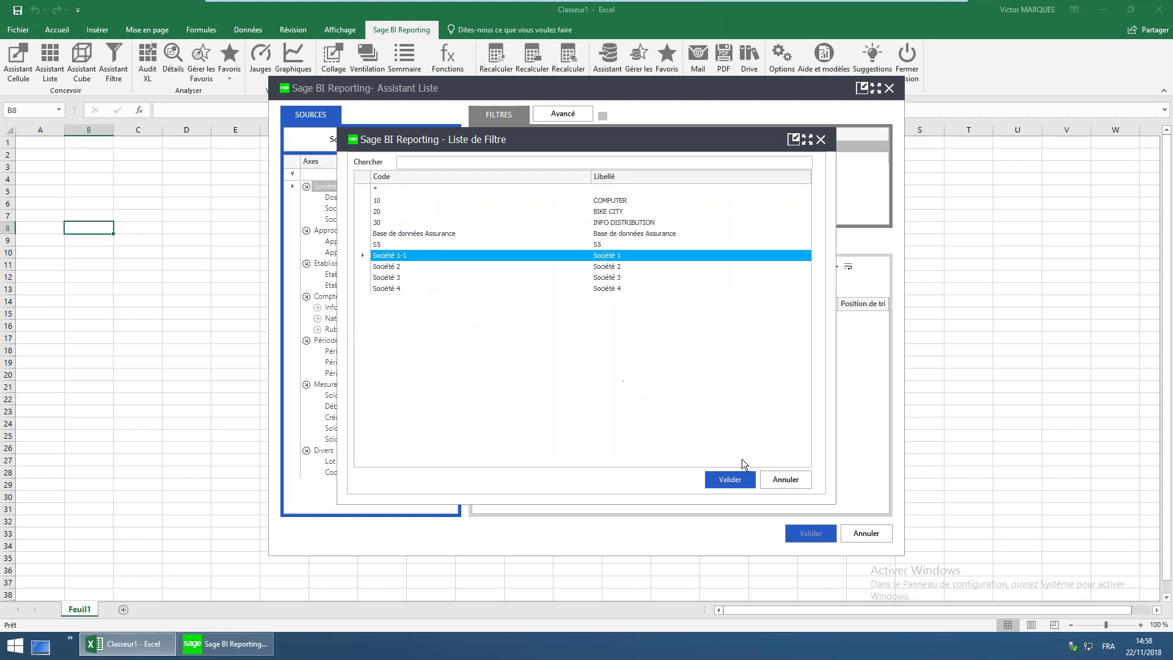
left_click(728, 480)
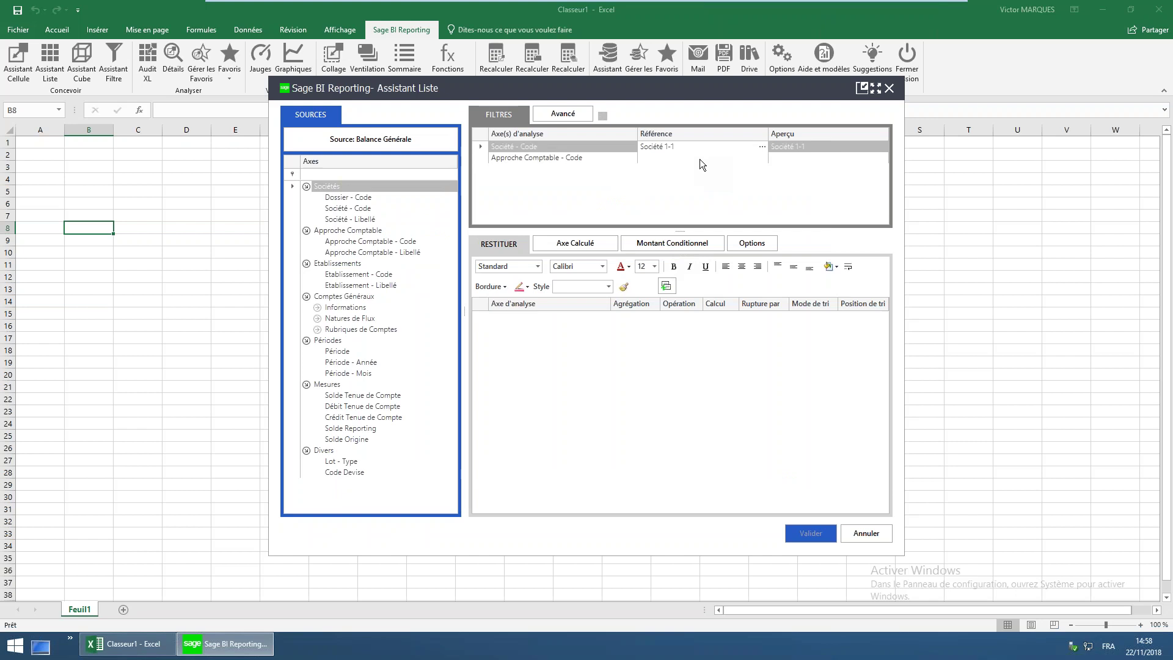
left_click(699, 159)
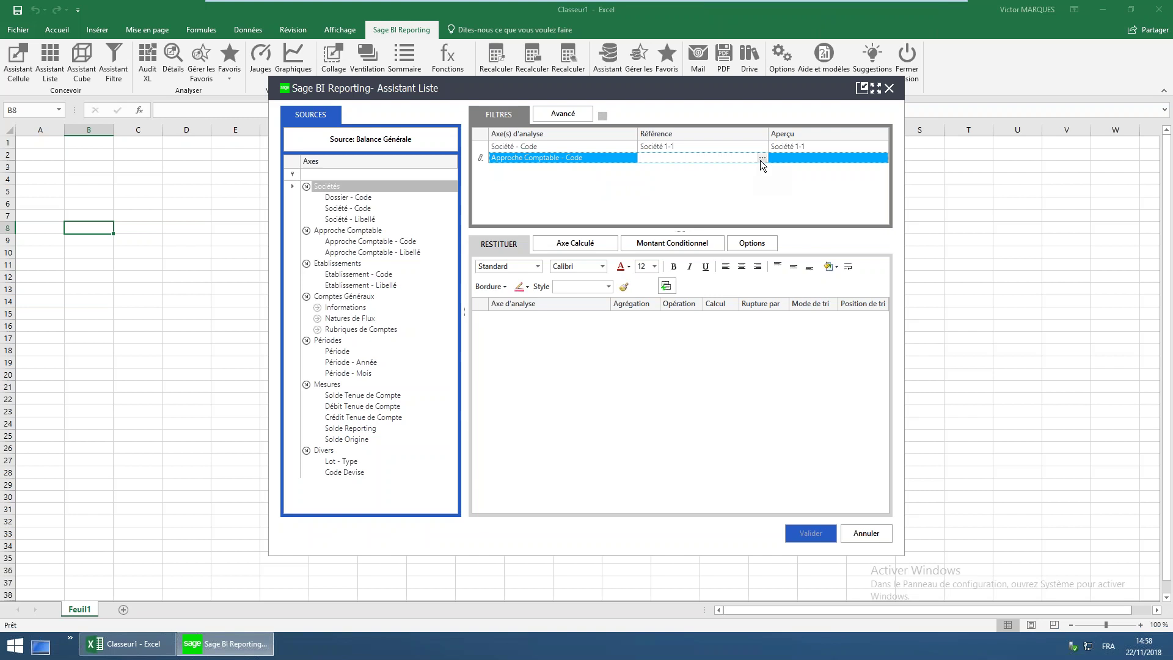
Choose NAT from the filter list for the Approche Comptable - Code reference
left_click(761, 159)
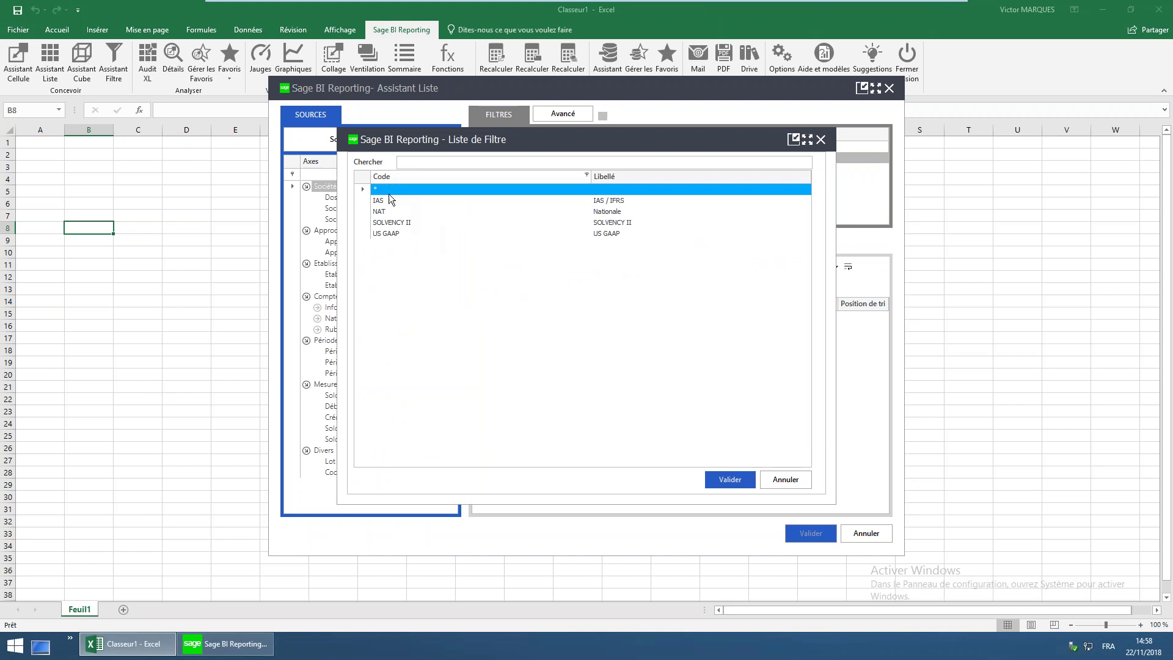
double_click(389, 210)
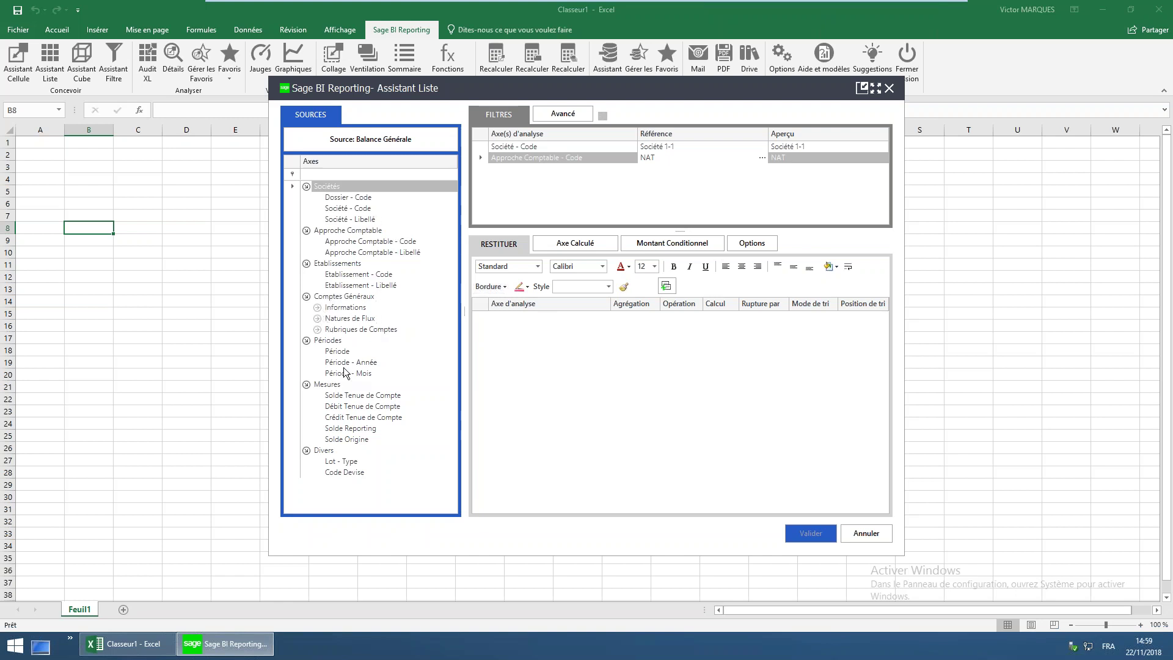
Add Période - Année and Période - Mois filters, both set to * for all values
left_click_drag(348, 362, 542, 174)
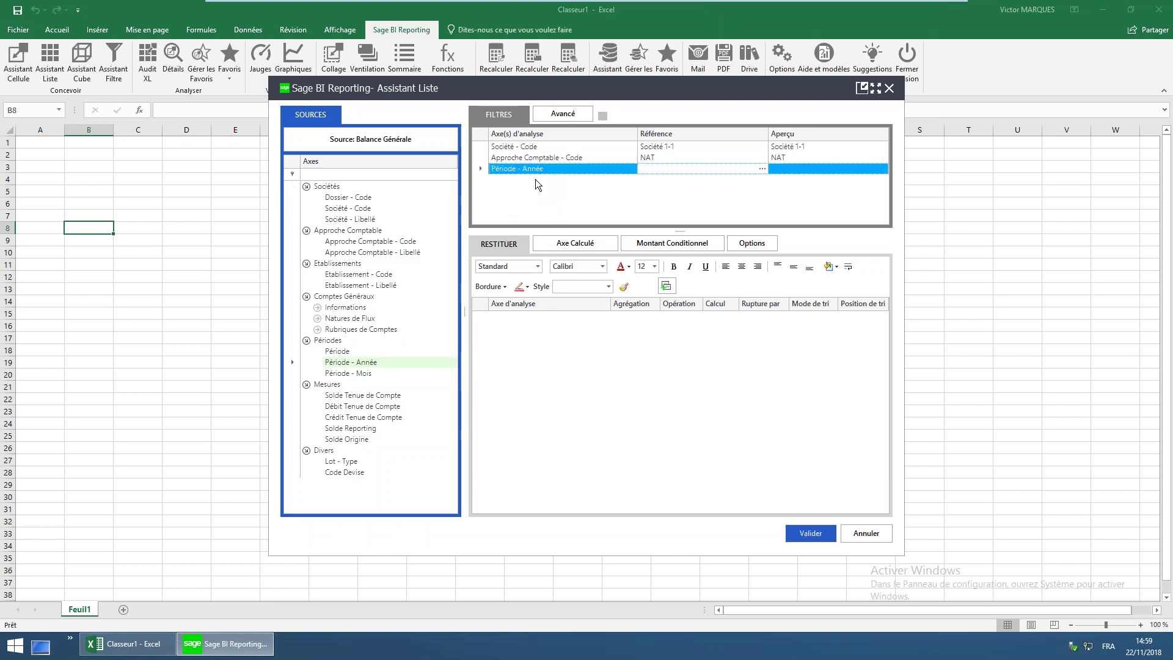
left_click_drag(367, 375, 529, 183)
left_click(660, 166)
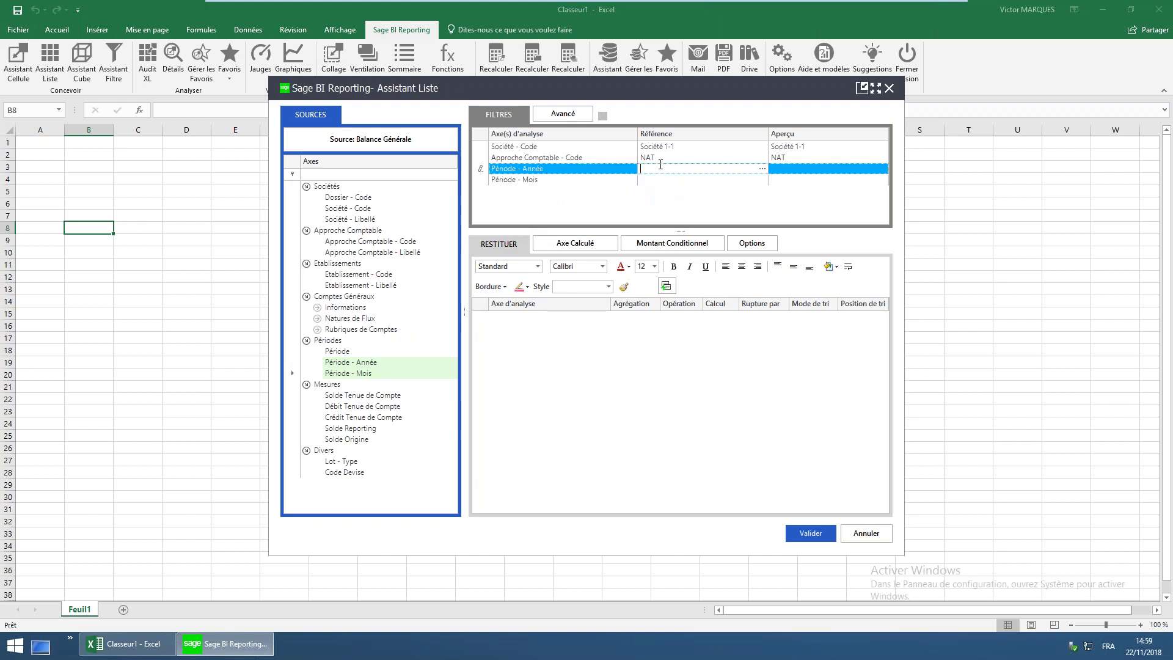
type("*")
left_click(654, 180)
left_click(643, 168)
left_click(647, 182)
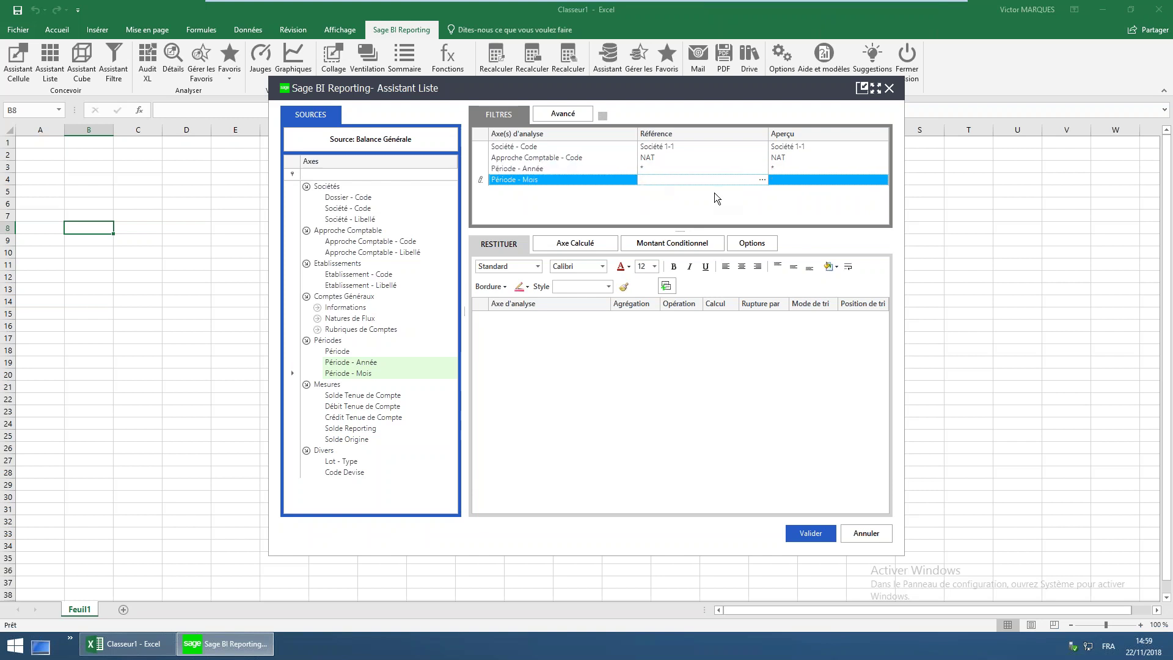
left_click(763, 180)
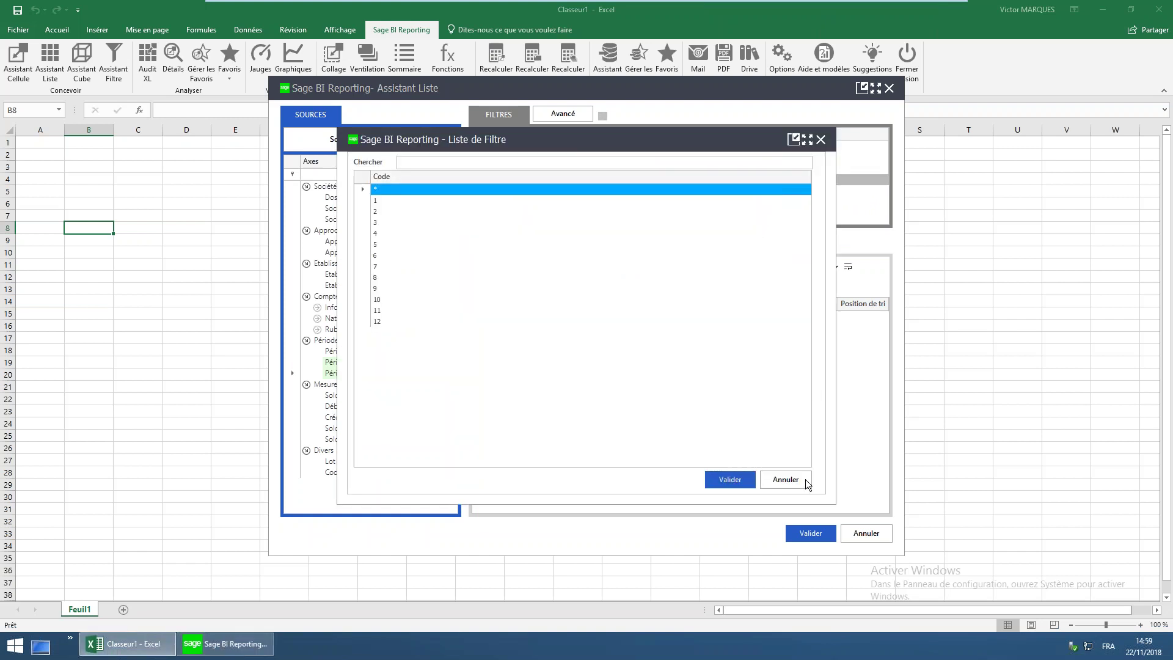
double_click(379, 187)
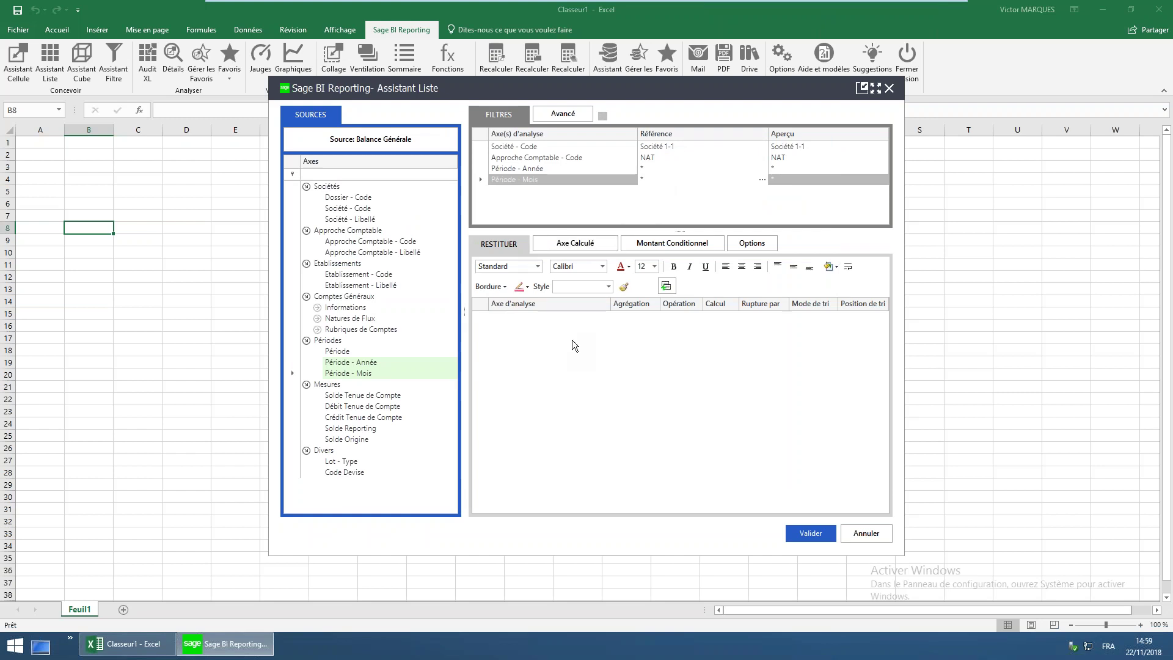
Add Compte Général Code and Libellé plus Débit and Solde Tenue de Compte columns
left_click(318, 307)
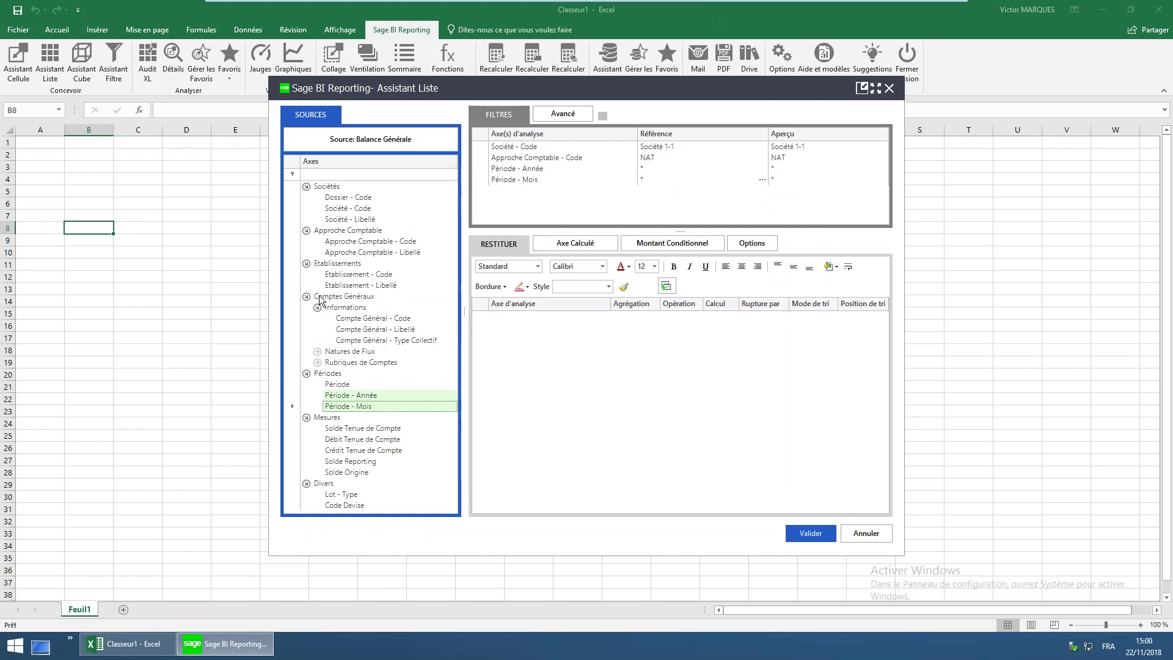
left_click(306, 263)
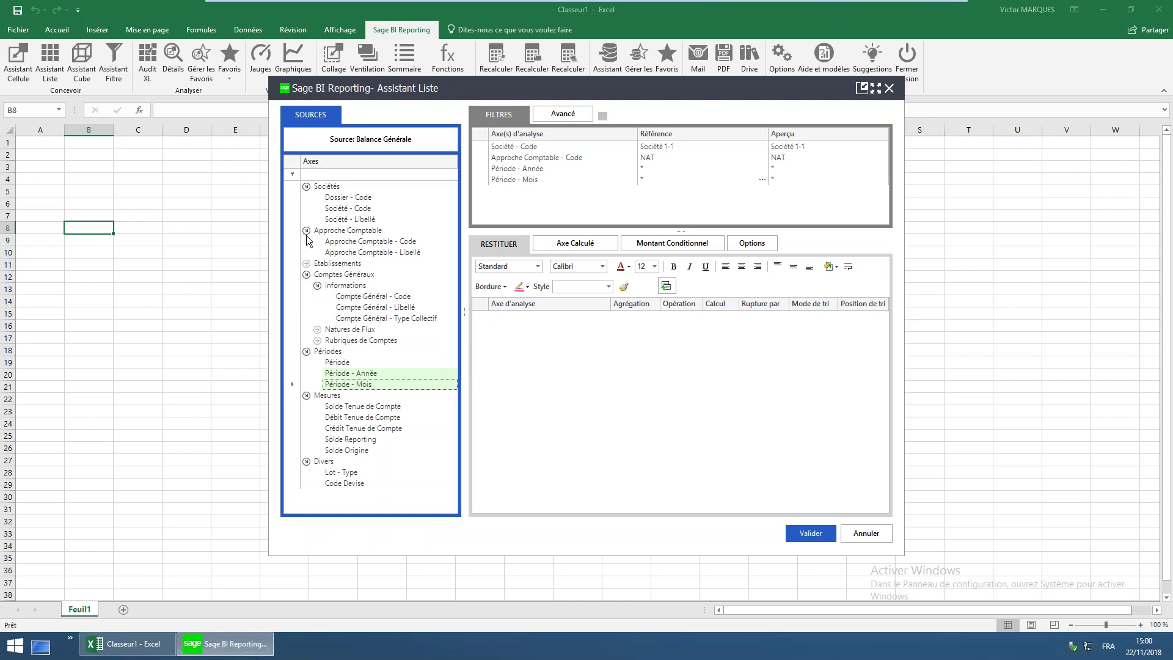
left_click(306, 231)
left_click(307, 186)
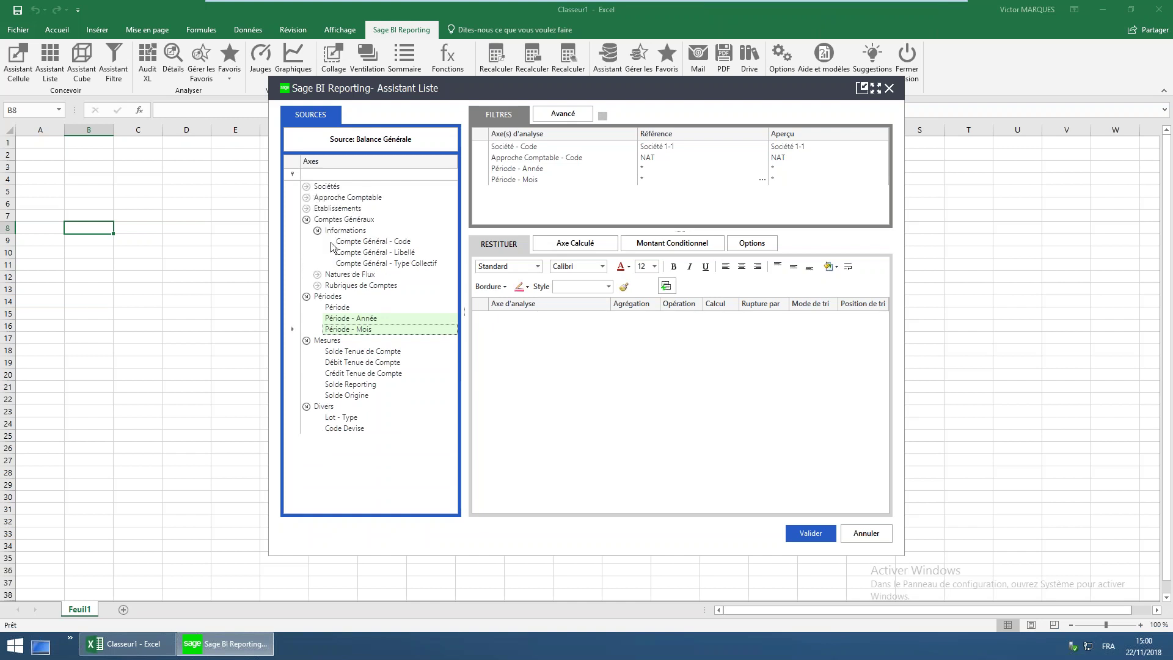
left_click_drag(378, 243, 521, 353)
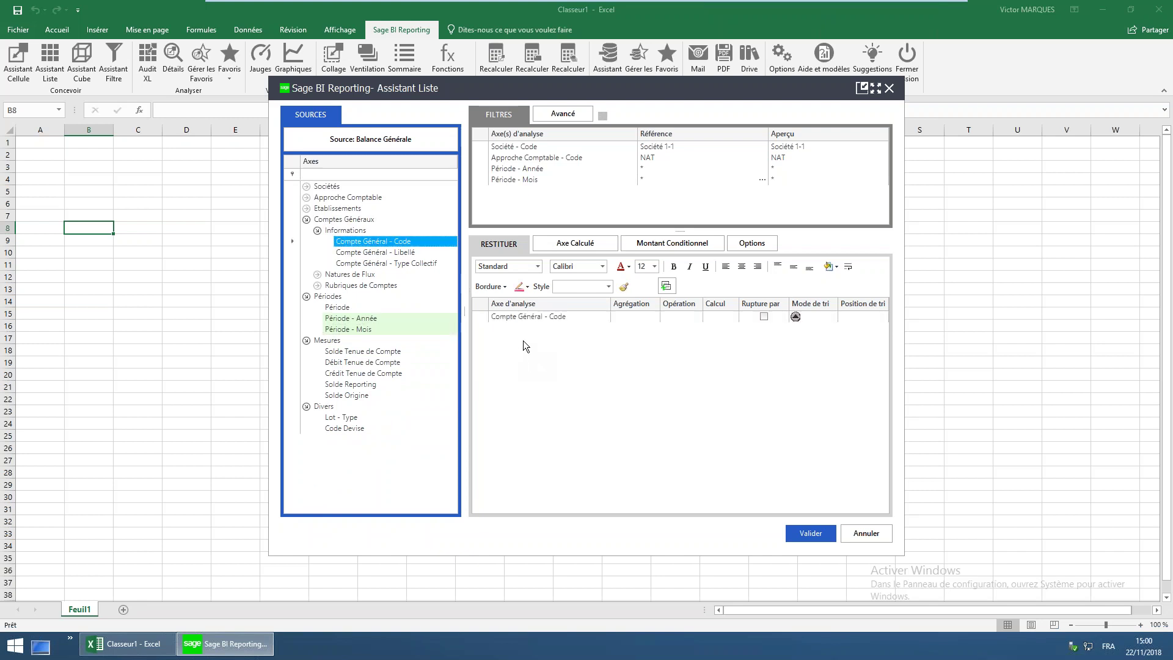
left_click_drag(400, 253, 520, 330)
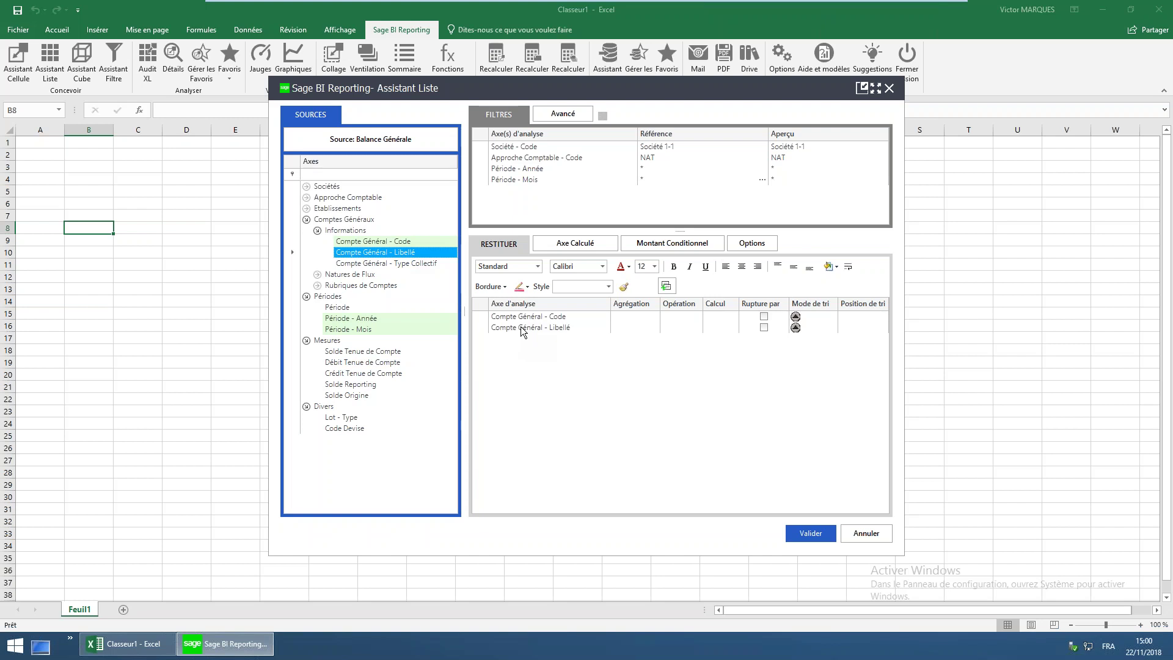
left_click_drag(352, 365, 520, 370)
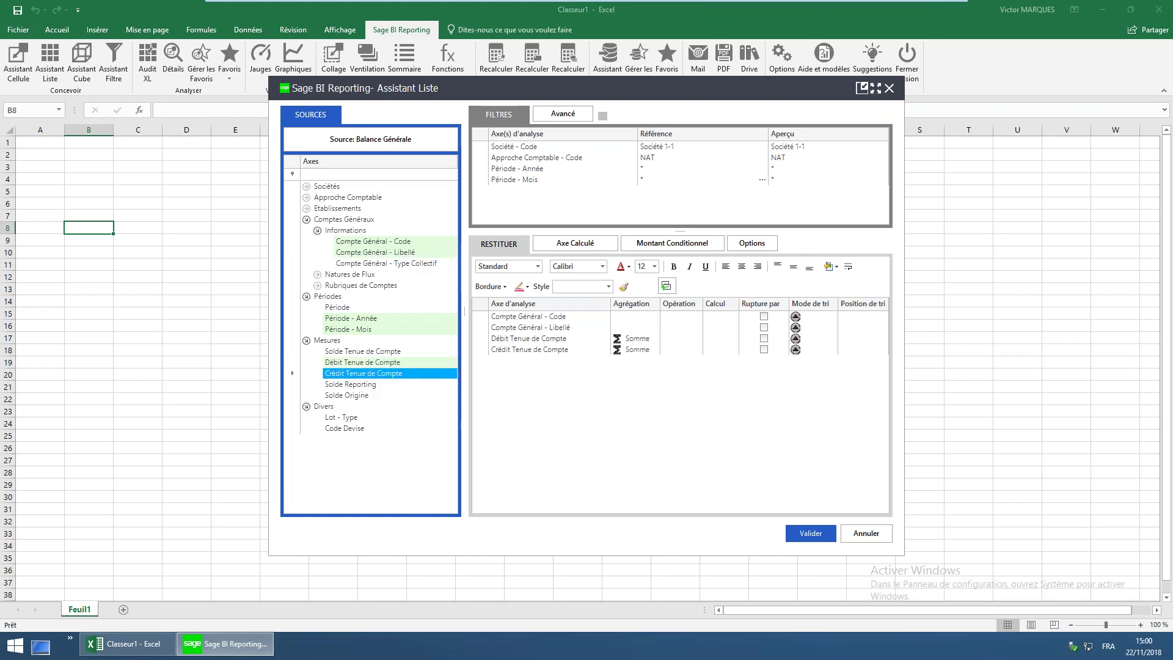
left_click_drag(352, 352, 549, 373)
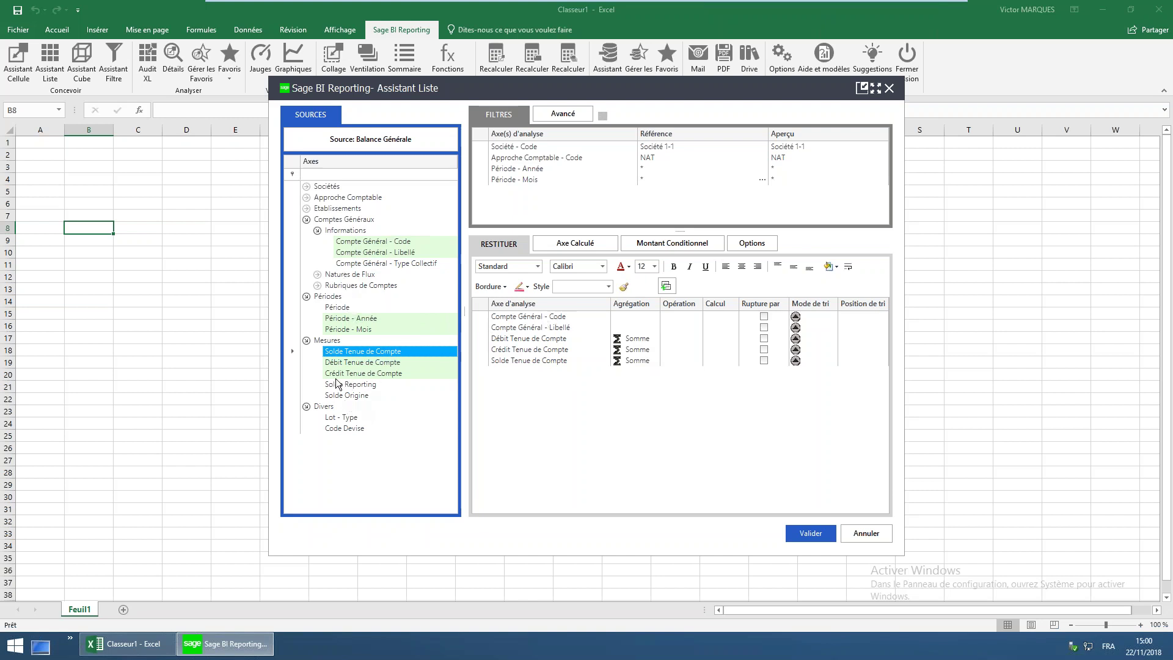
Add Période - Année with a break by year and generate the list on Feuil1
left_click_drag(360, 319, 499, 319)
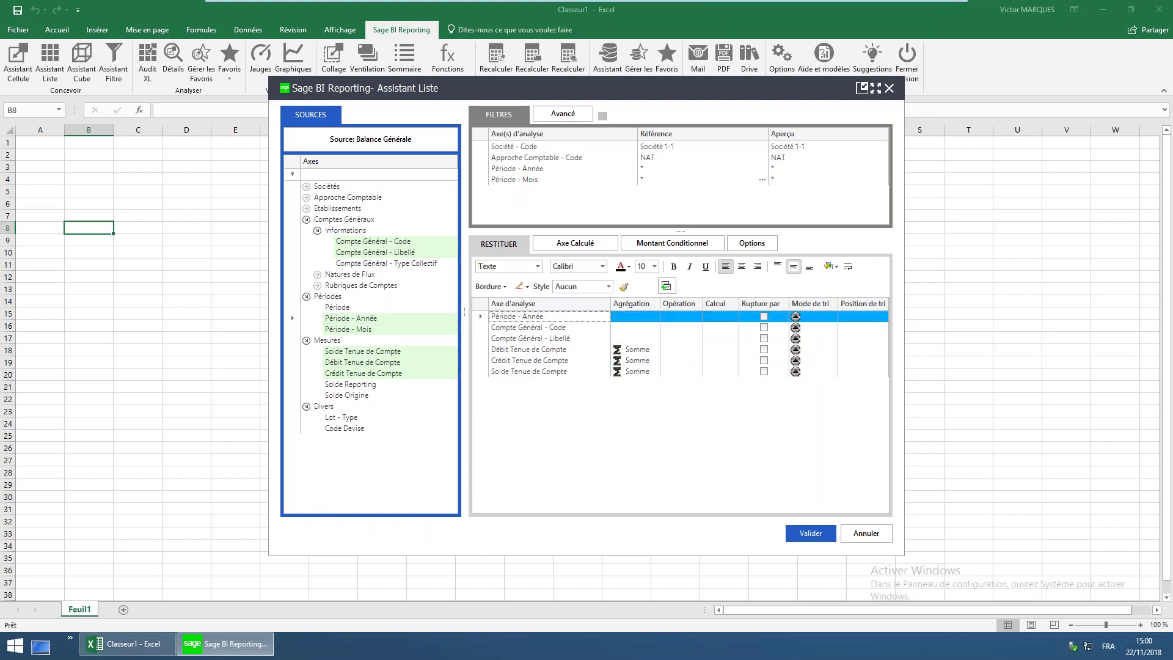
left_click(764, 317)
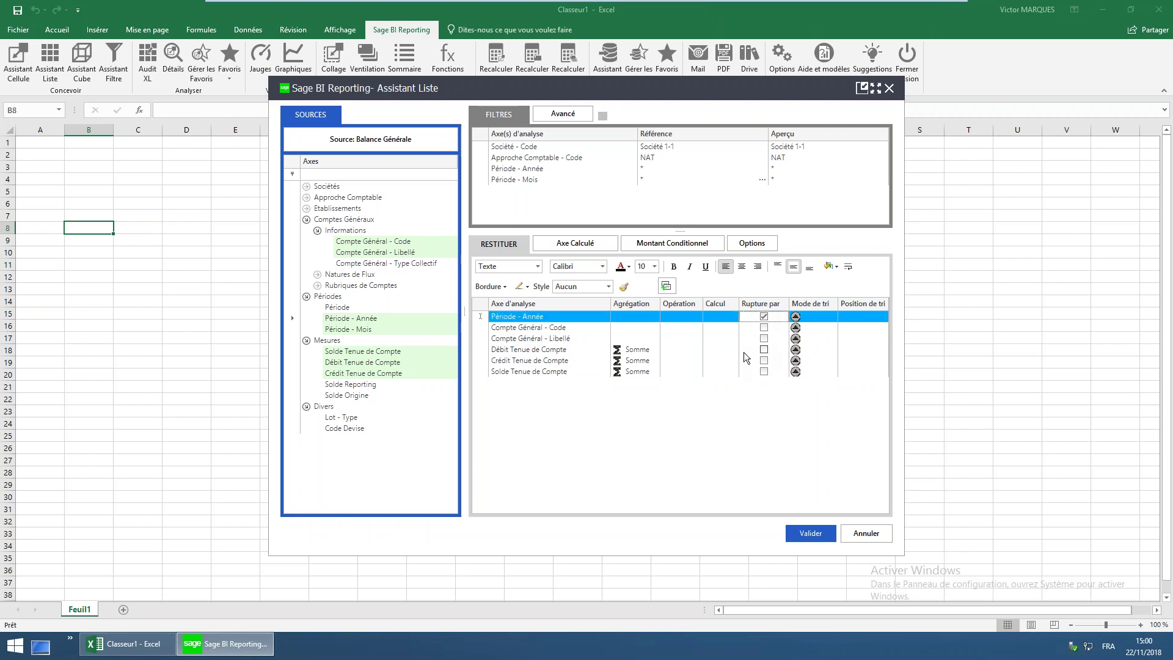
left_click(810, 533)
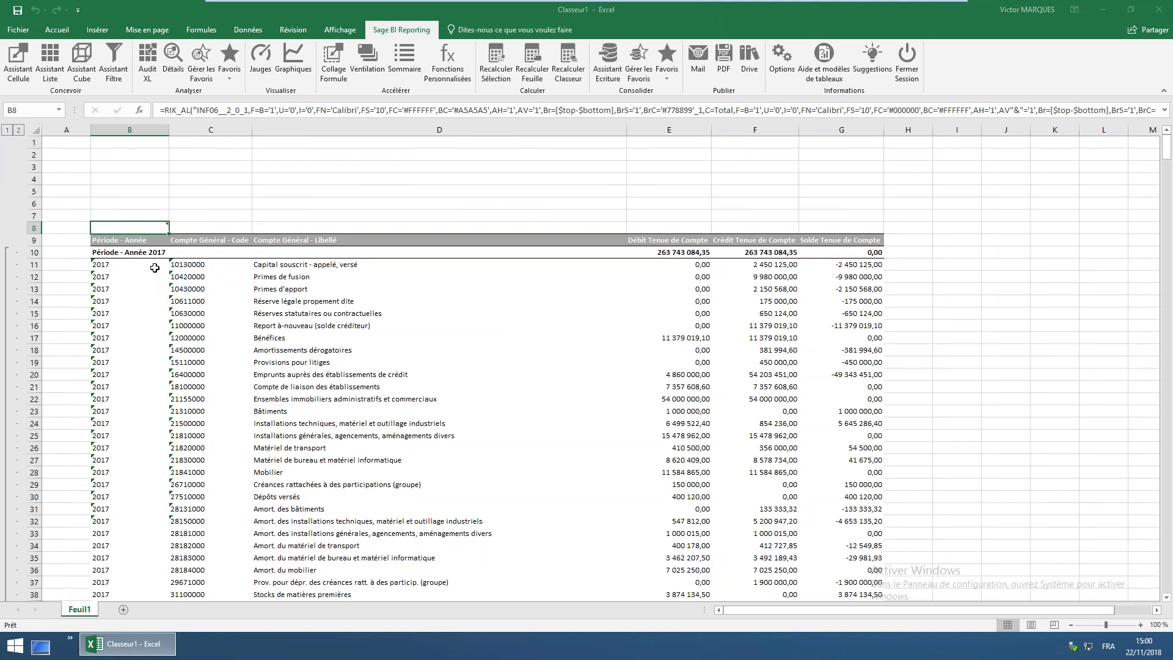
left_click(141, 269)
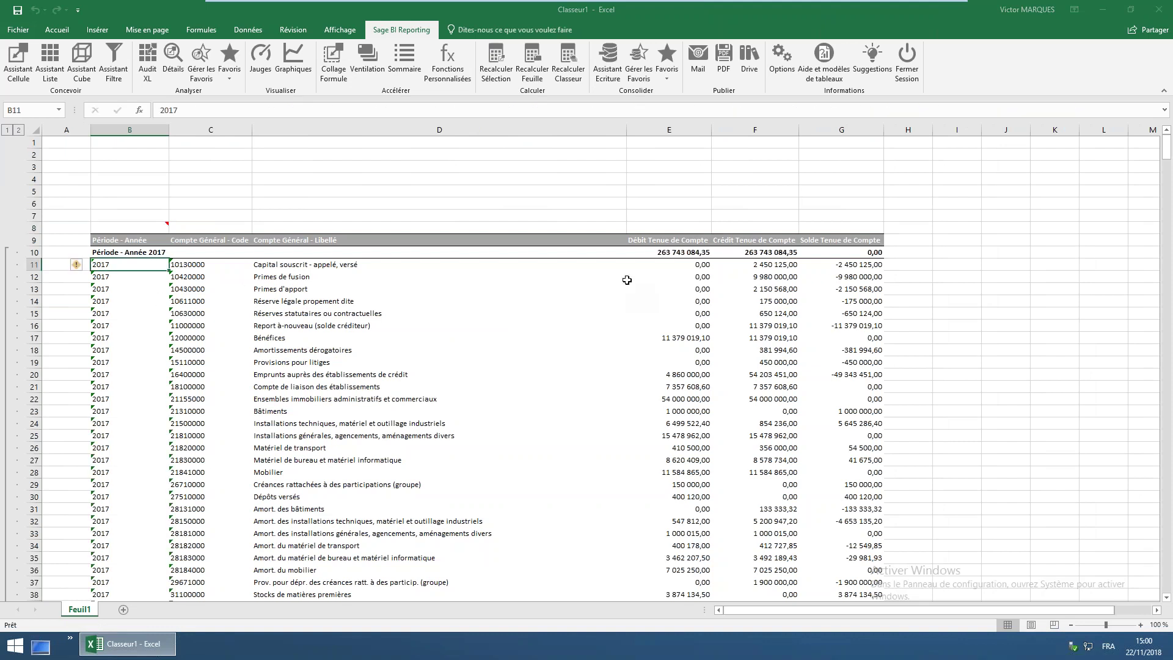
left_click(679, 270)
Switch to outline level 1 and check the 2017 and 2018 debit and balance subtotals
left_click(741, 264)
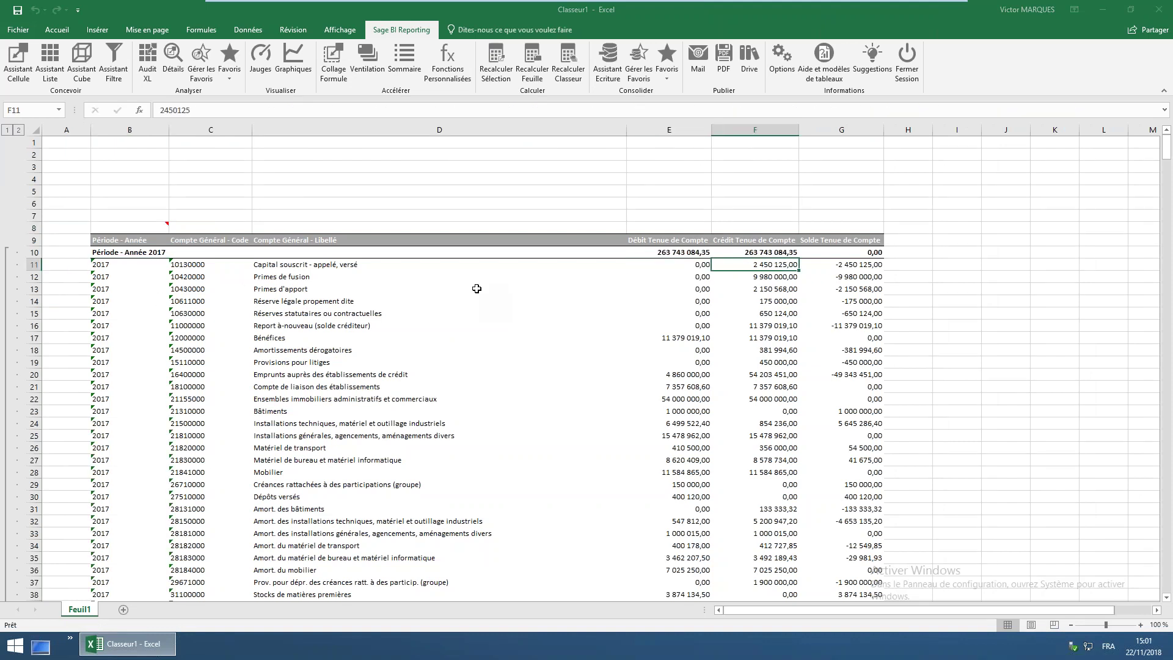
left_click(203, 267)
left_click(850, 273)
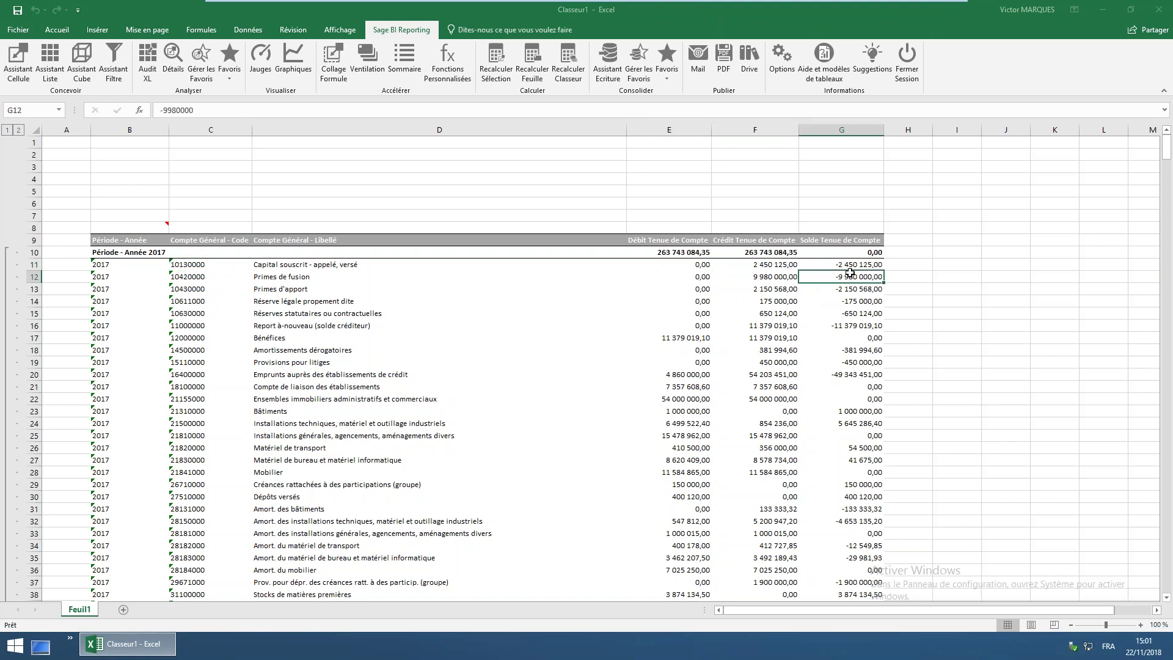
left_click(9, 131)
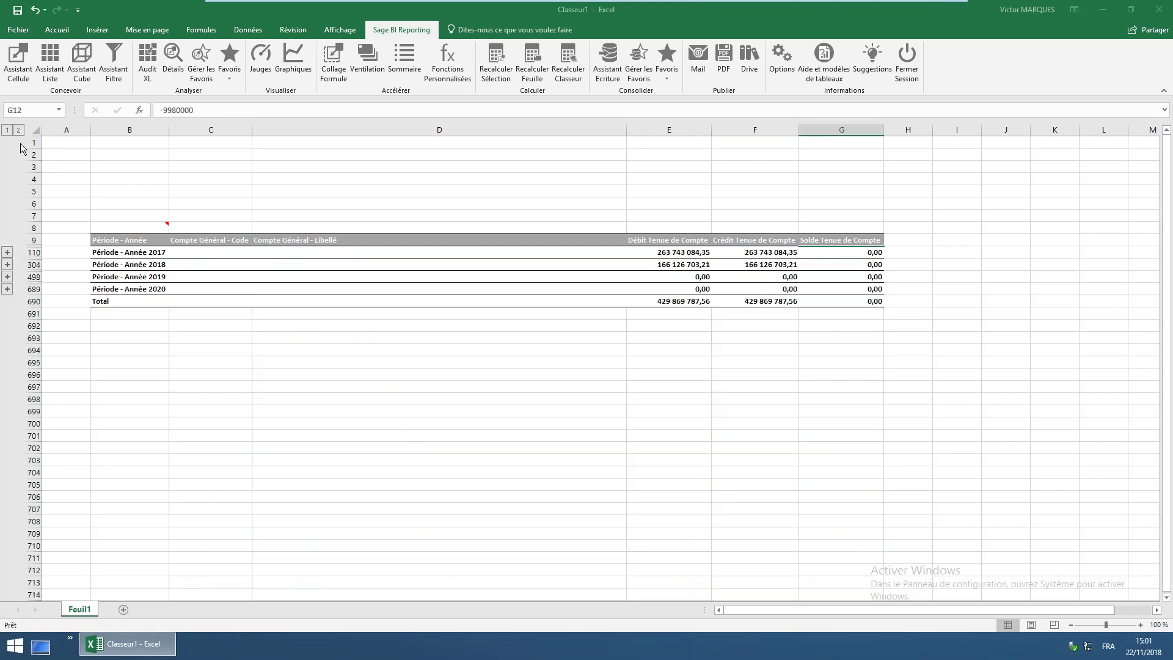
left_click(149, 256)
left_click(151, 261)
left_click(140, 278)
key("Down")
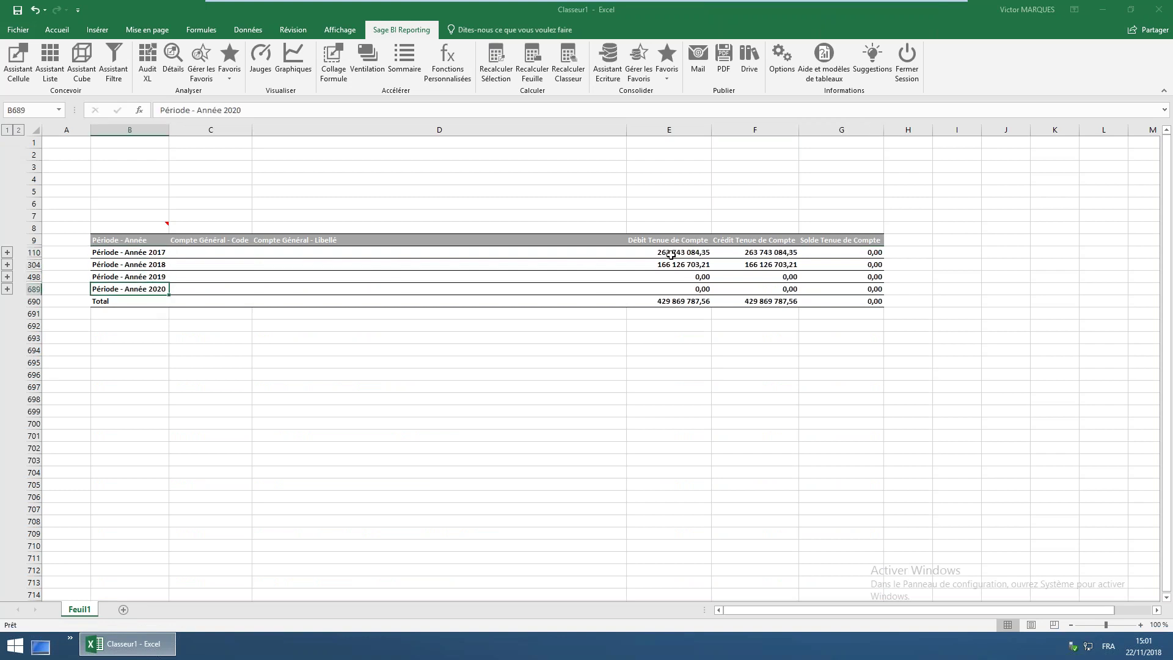
left_click(670, 254)
left_click(837, 254)
left_click(841, 264)
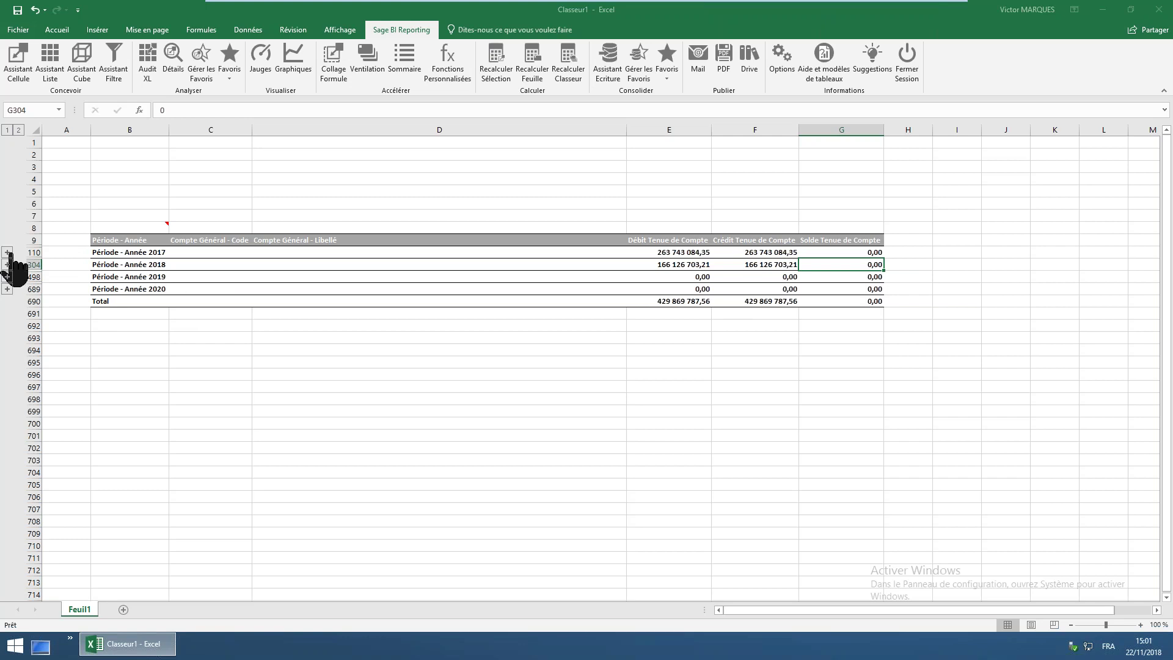
Widen column A and reopen Assistant Liste from the report's anchor cell B8
left_click(132, 231)
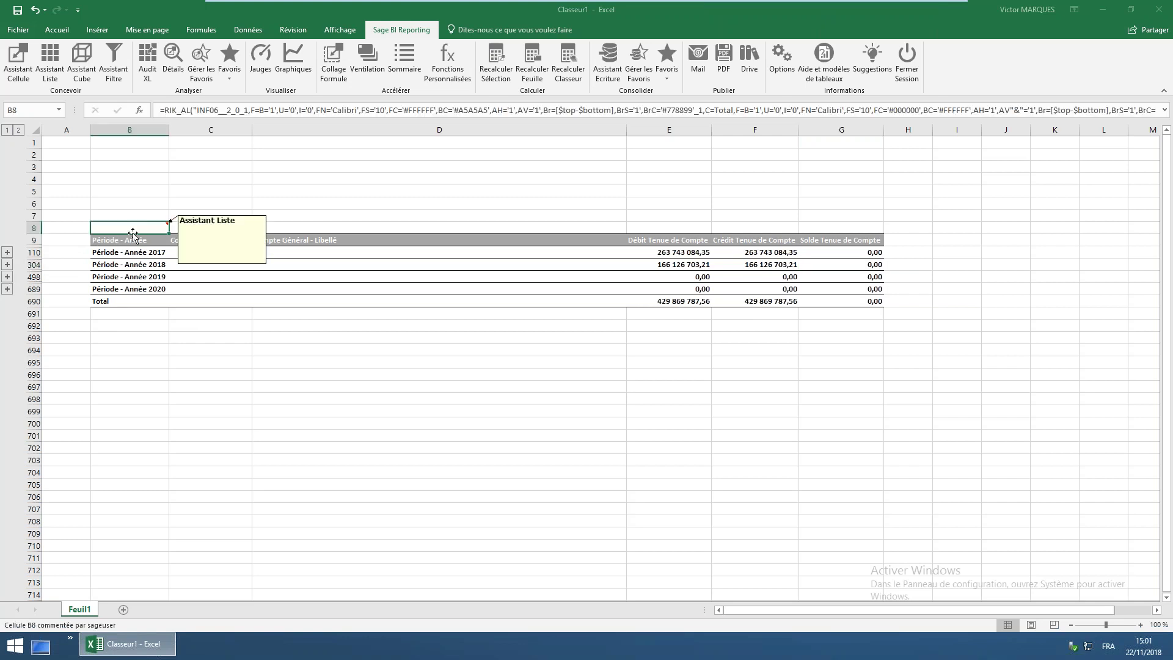
left_click_drag(90, 129, 172, 129)
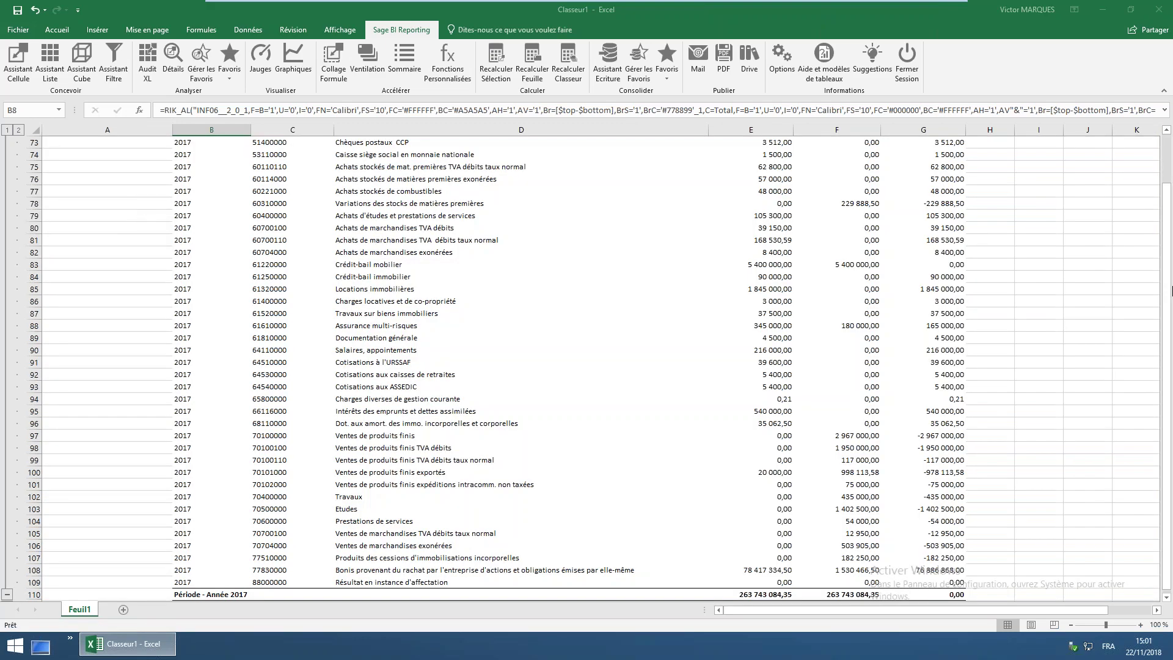
left_click_drag(1170, 290, 1168, 132)
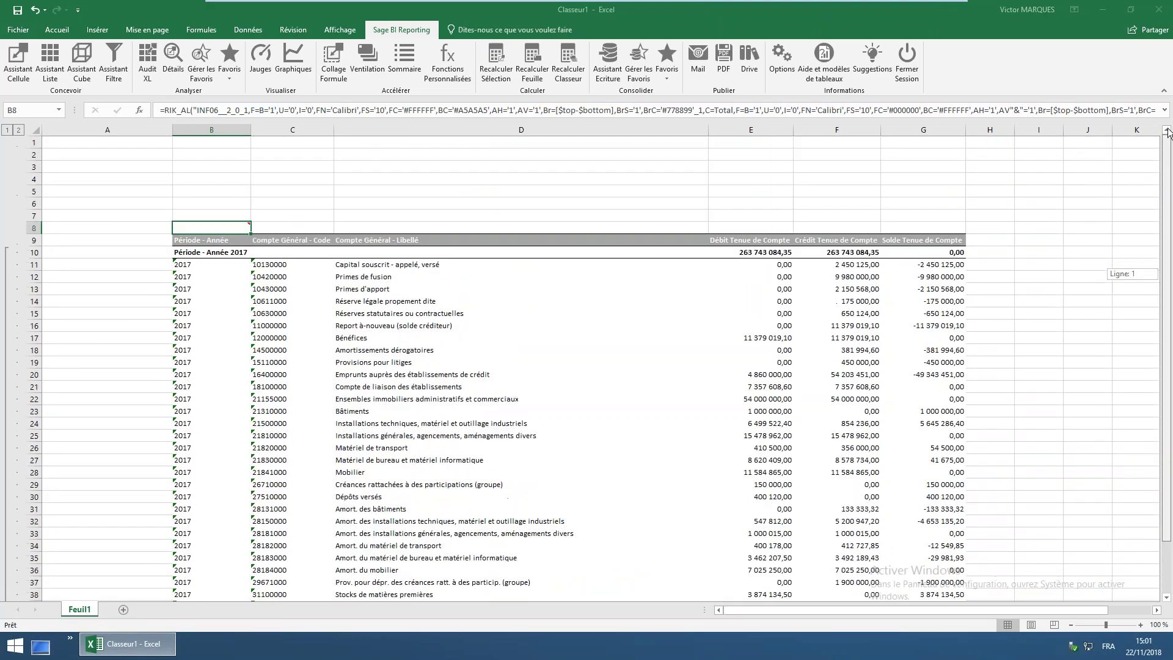
mouse_move(227, 229)
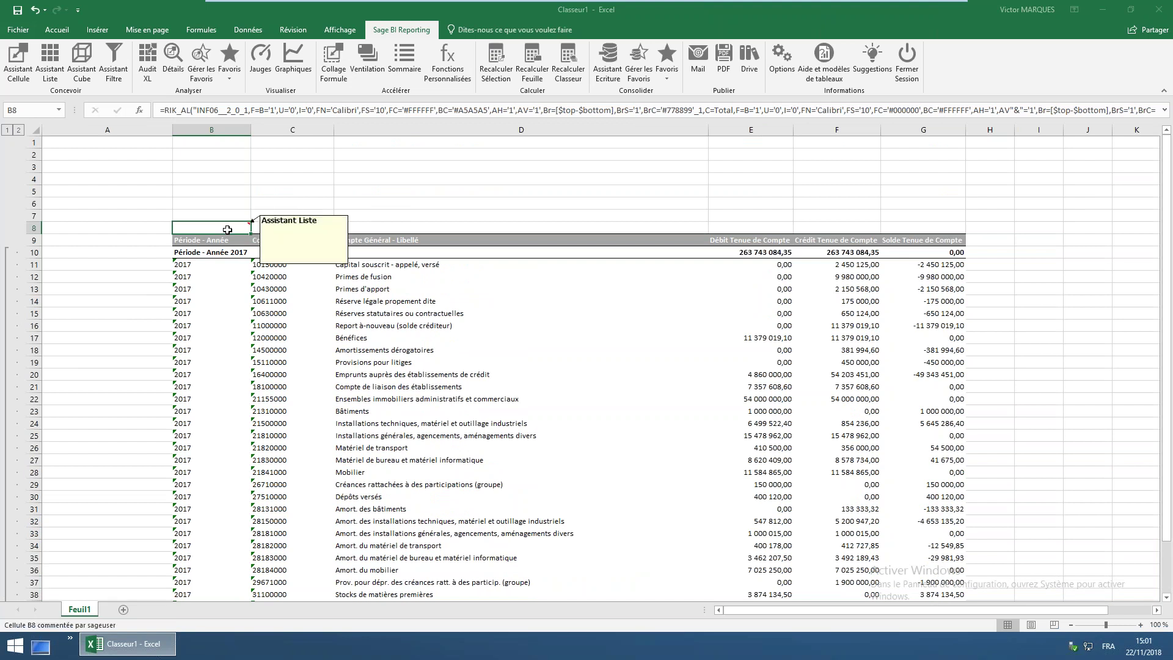
double_click(212, 225)
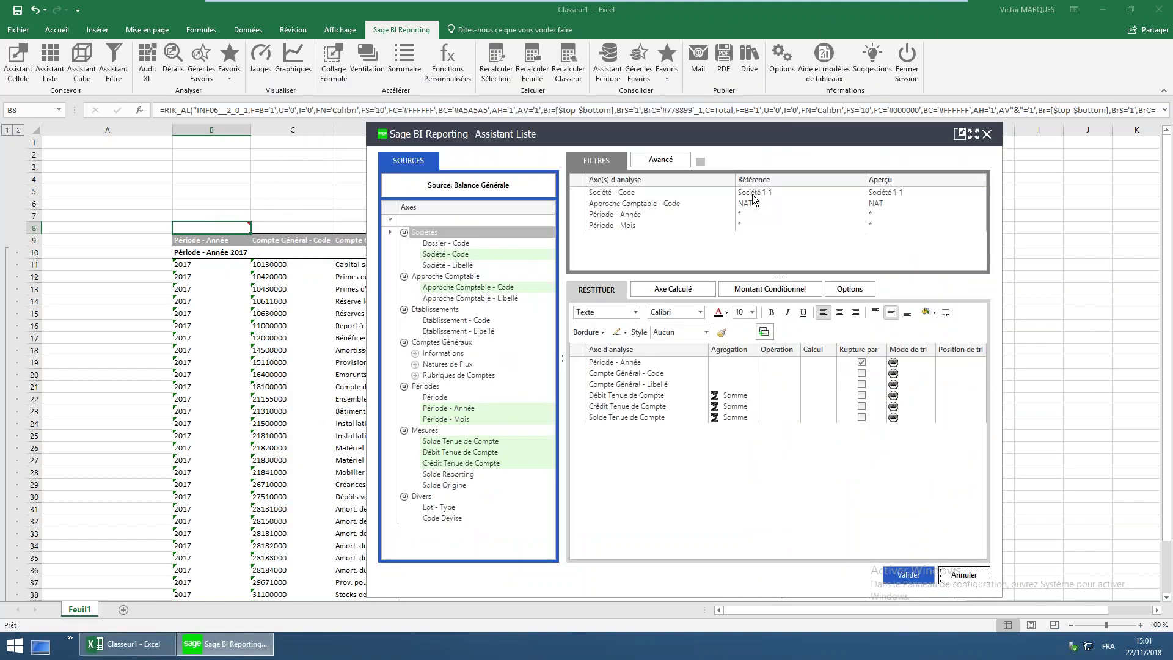
Enter the parameter labels Société, Année, Mois and Compte in cells A1 to A4
left_click(627, 196)
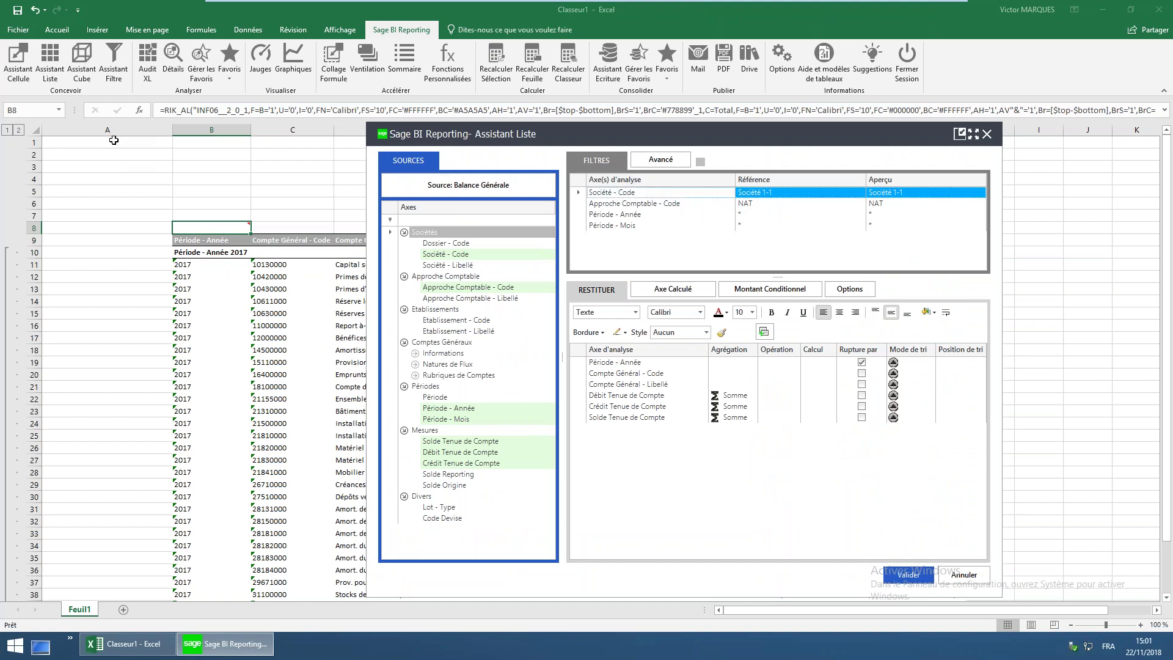
left_click(114, 141)
type("Société")
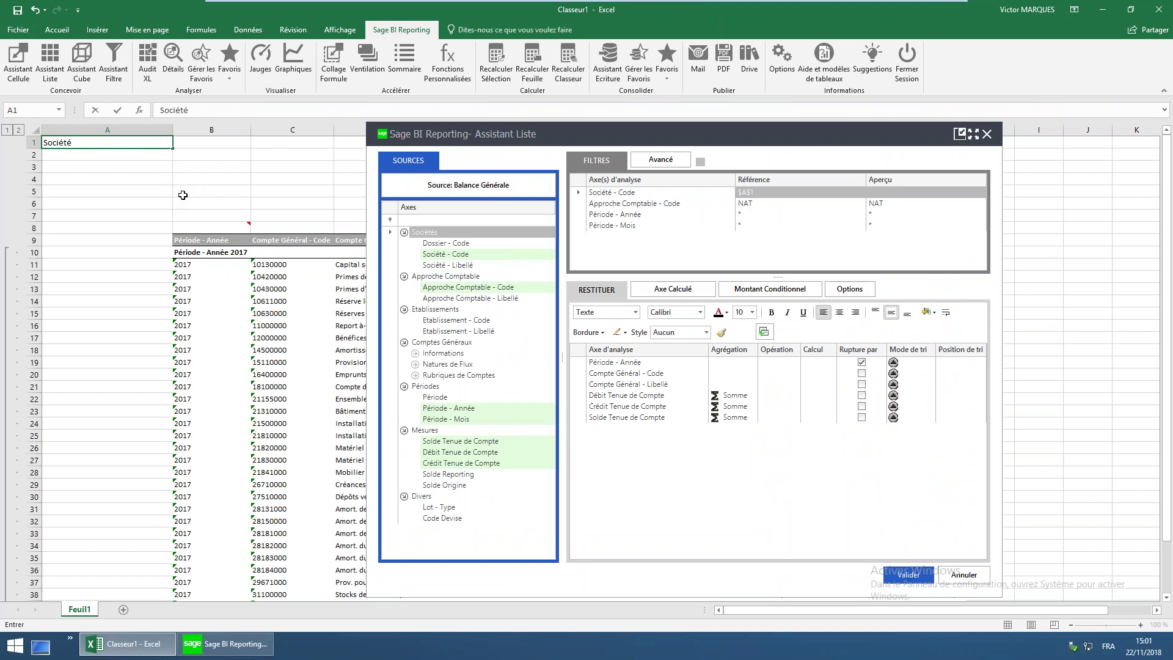
key("Return")
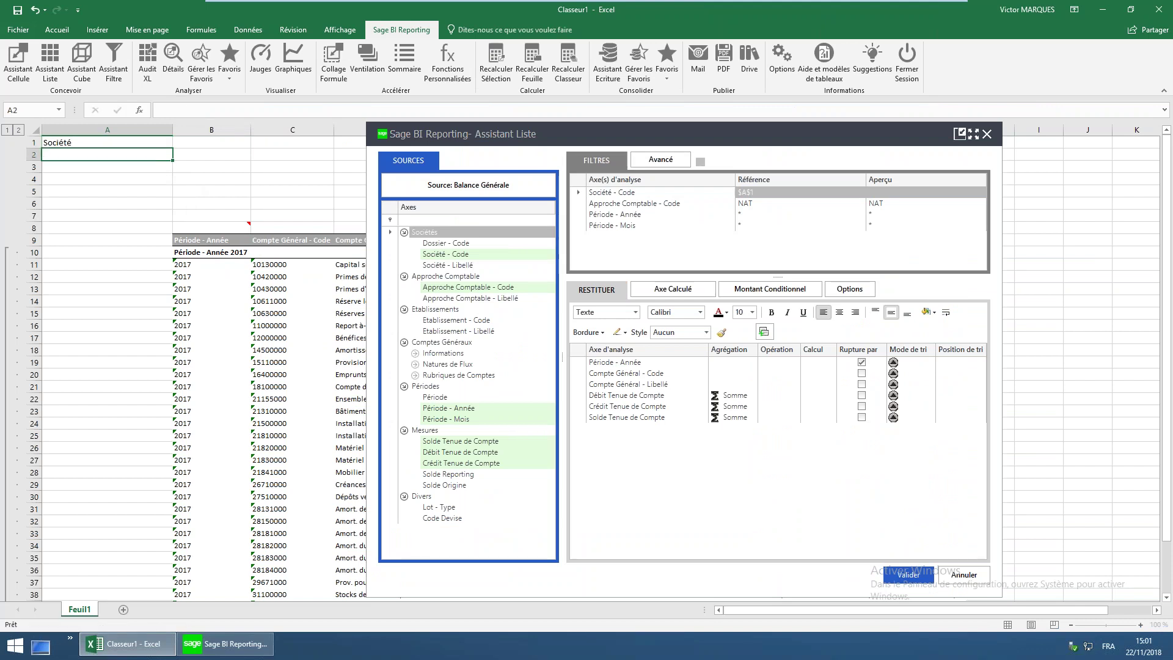
type("ann")
type("nnée")
key("Return")
type("M")
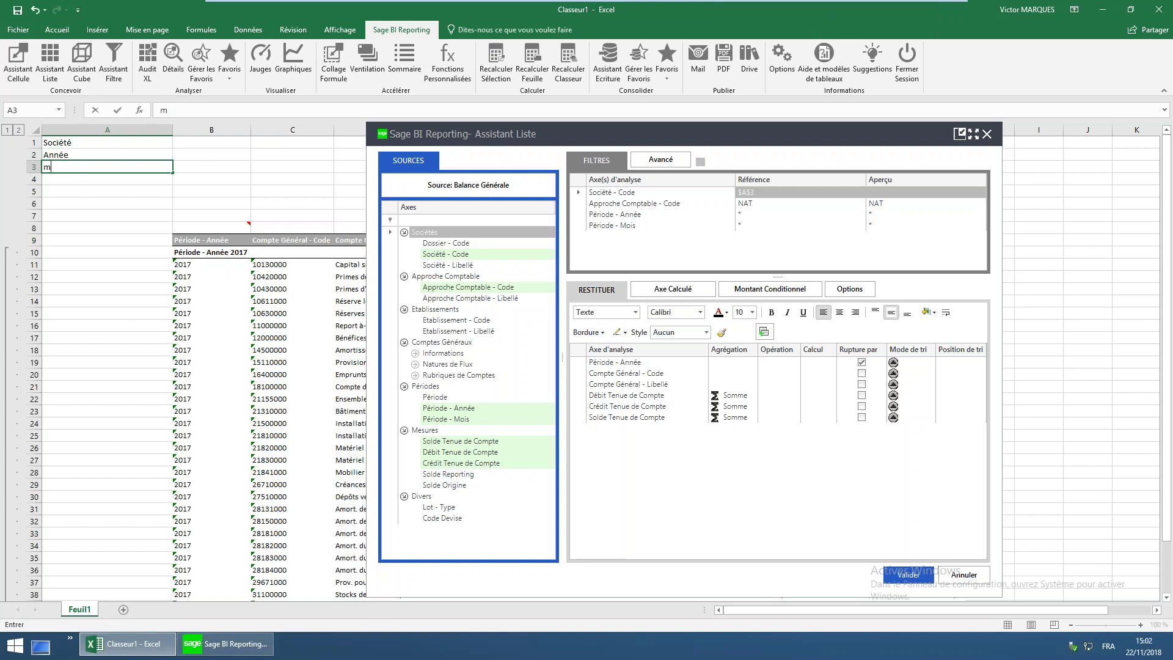
type("ois")
key("Return")
type("Compte")
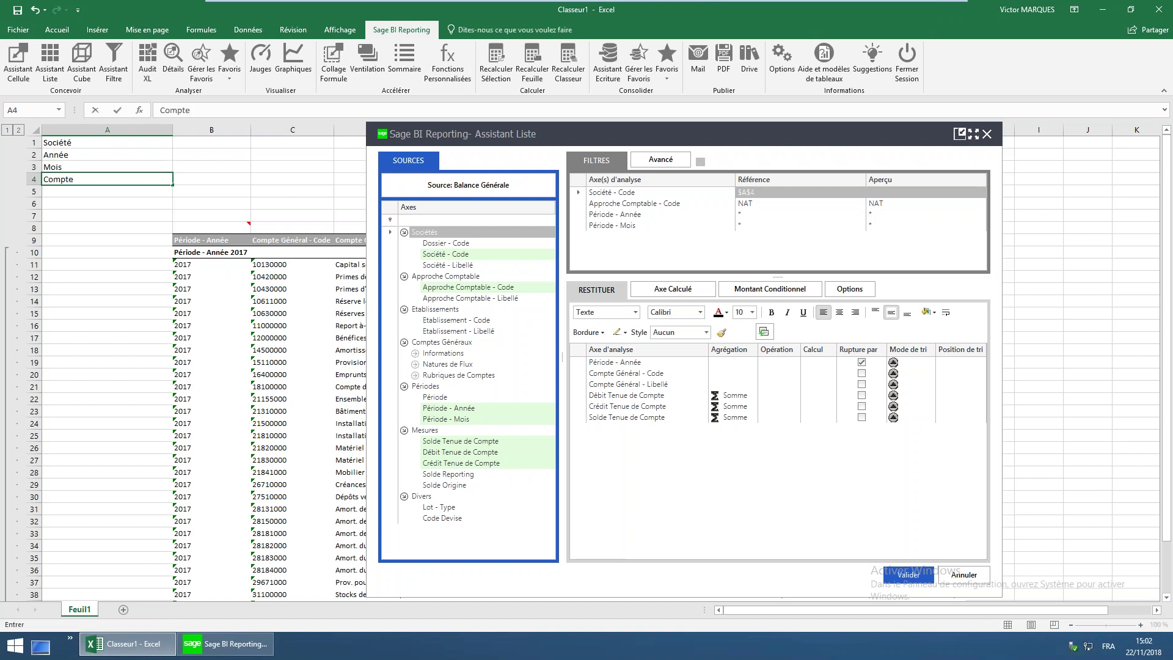
key("Right")
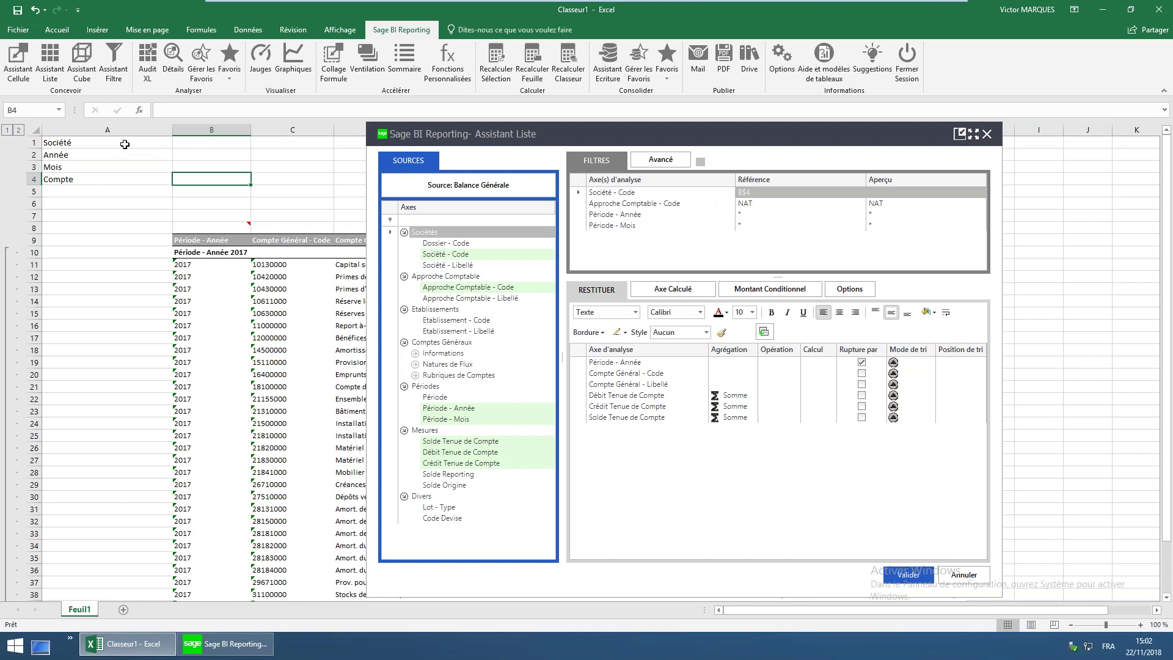
Give the A1:A4 labels a greyish-tan fill with white text
left_click_drag(122, 143, 122, 179)
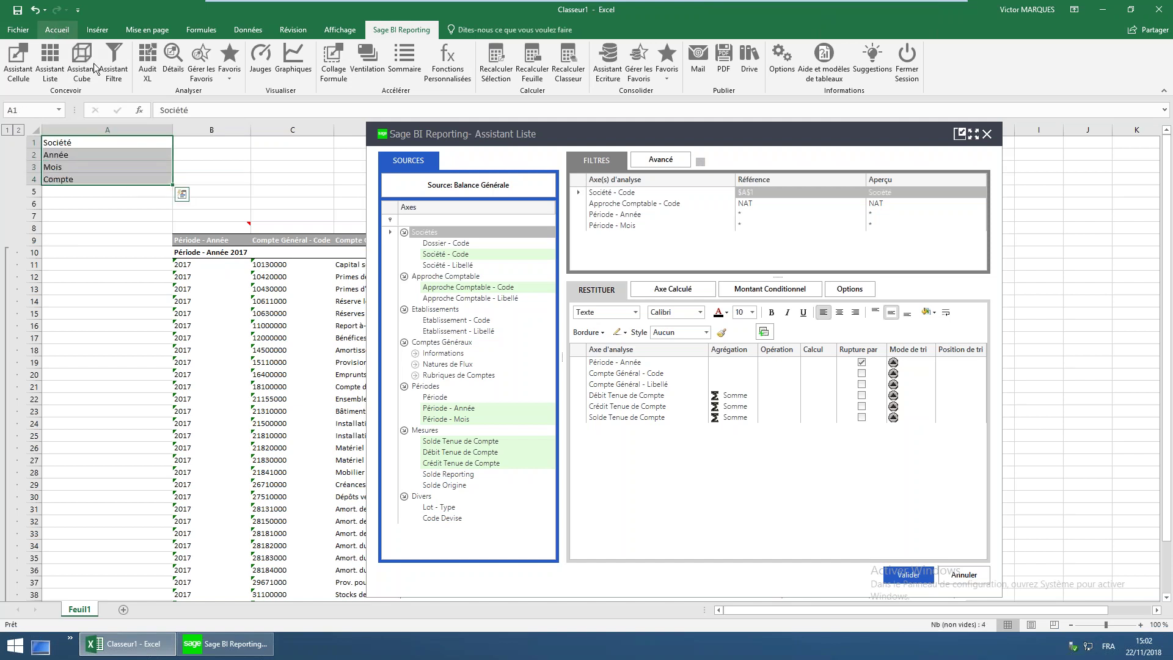
left_click(56, 29)
left_click(239, 71)
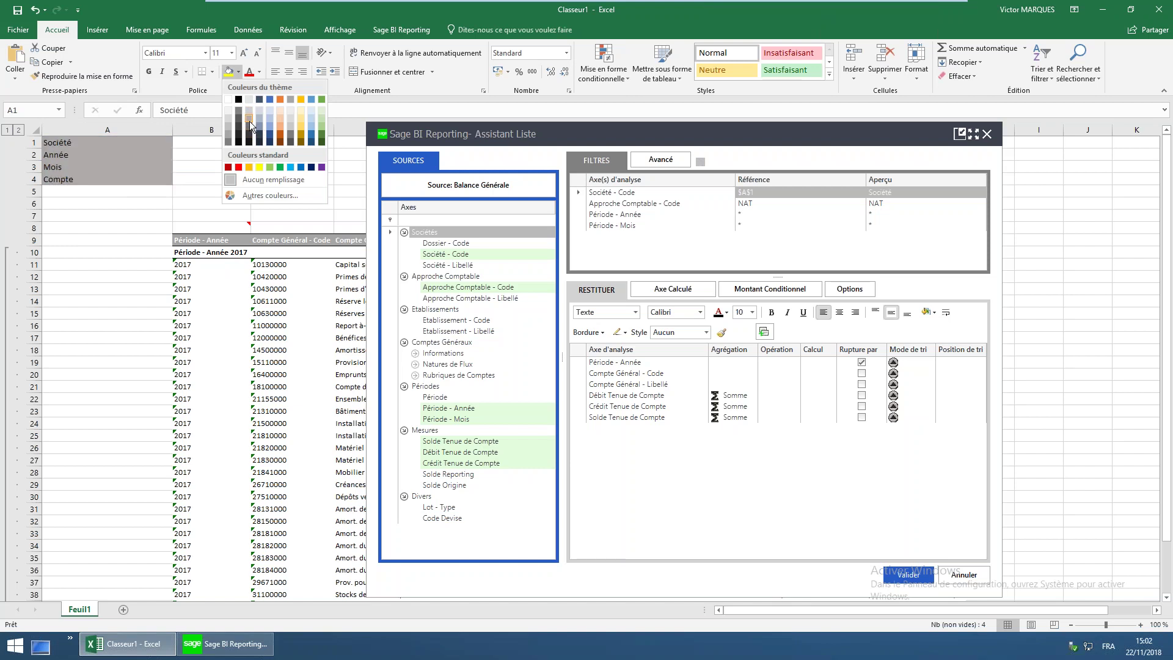
left_click(249, 121)
left_click(259, 72)
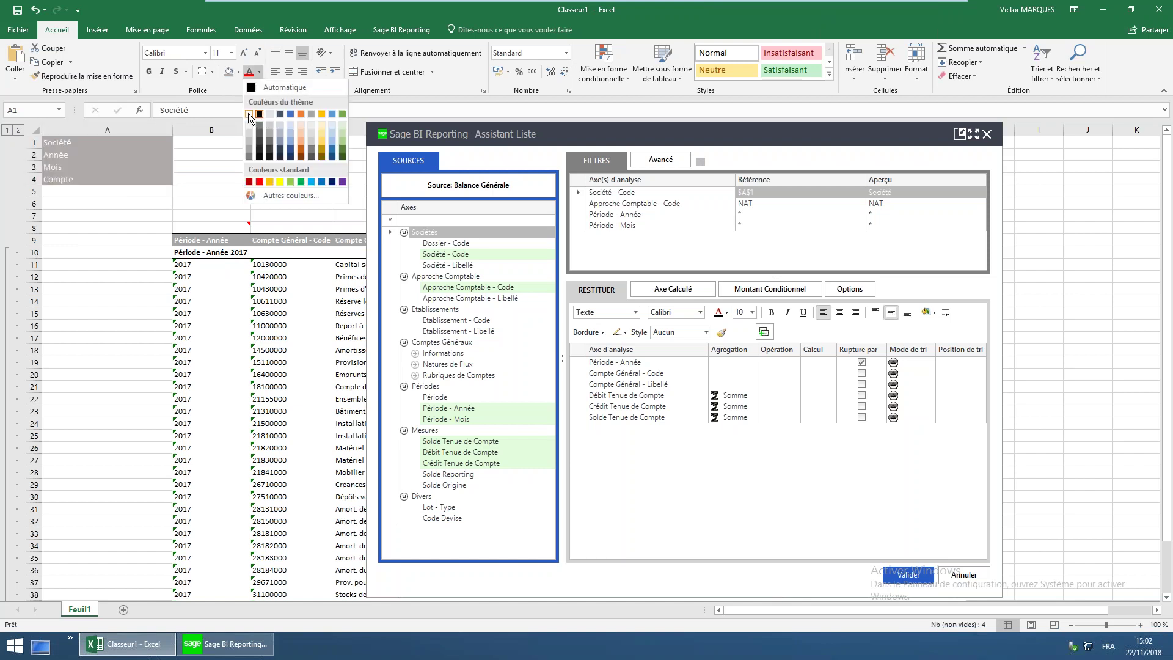
left_click(251, 121)
Enter the * wildcard in each filter value cell beside the labels
left_click(205, 142)
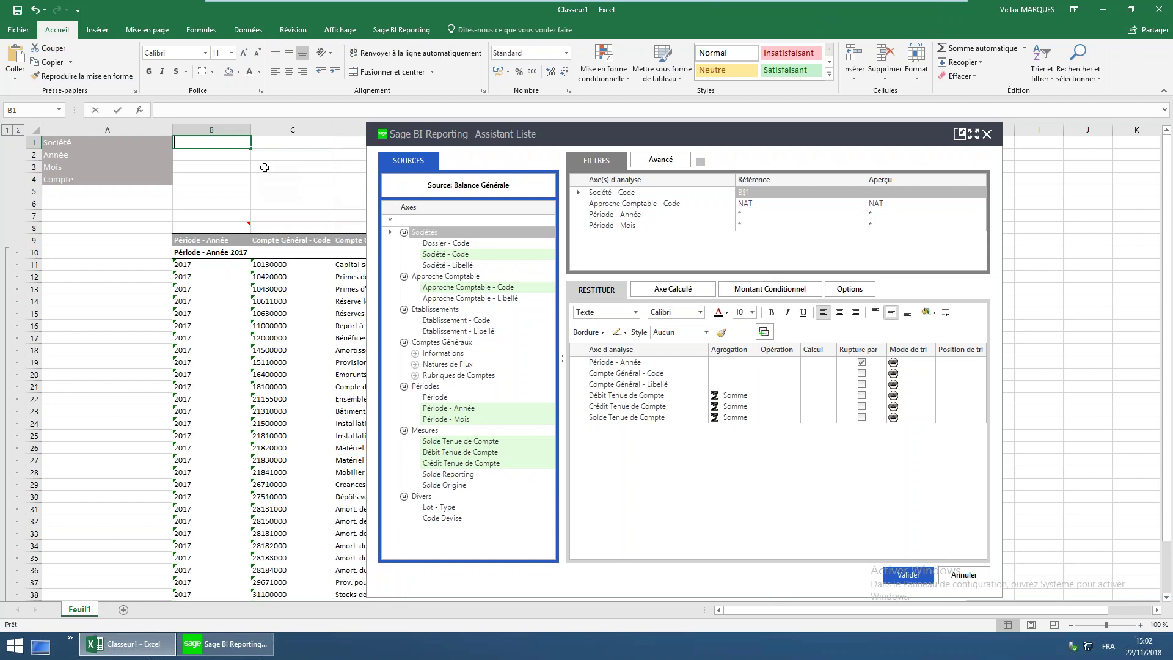
type("*")
key("Return")
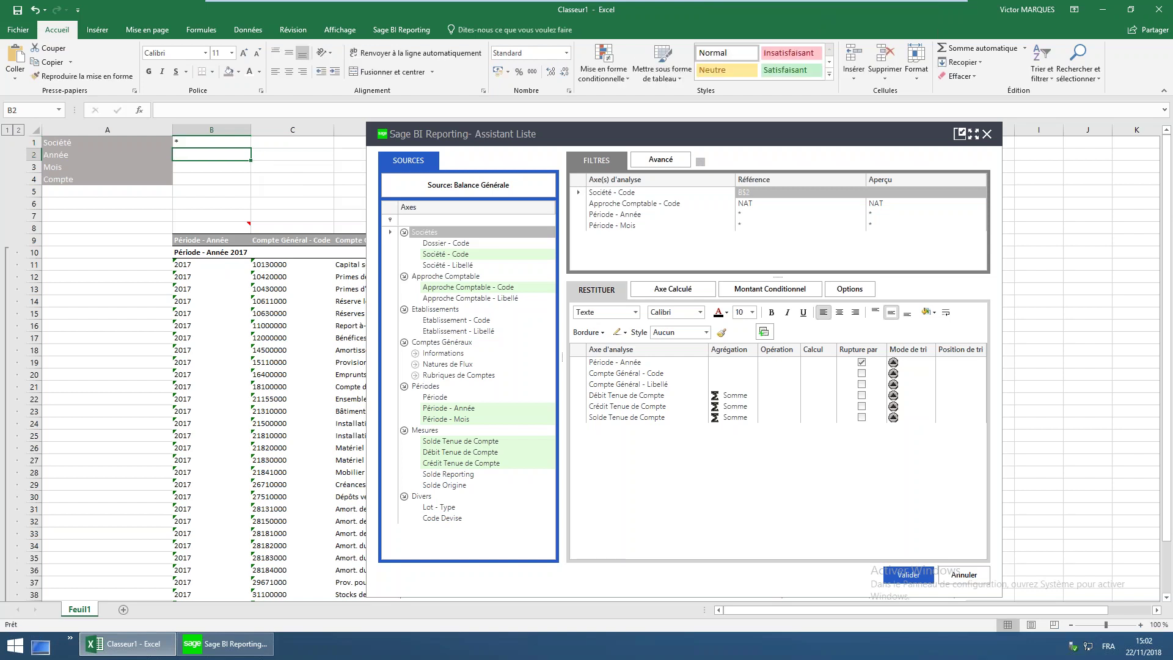
key("Return")
type("*")
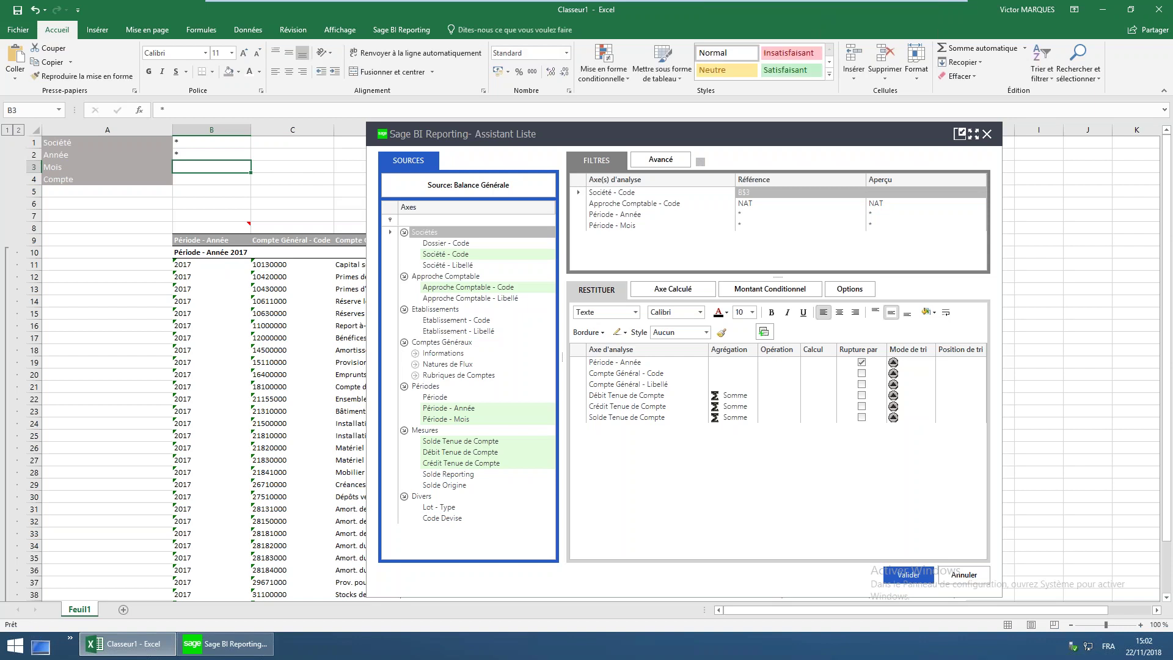
key("Return")
type("*")
key("Up")
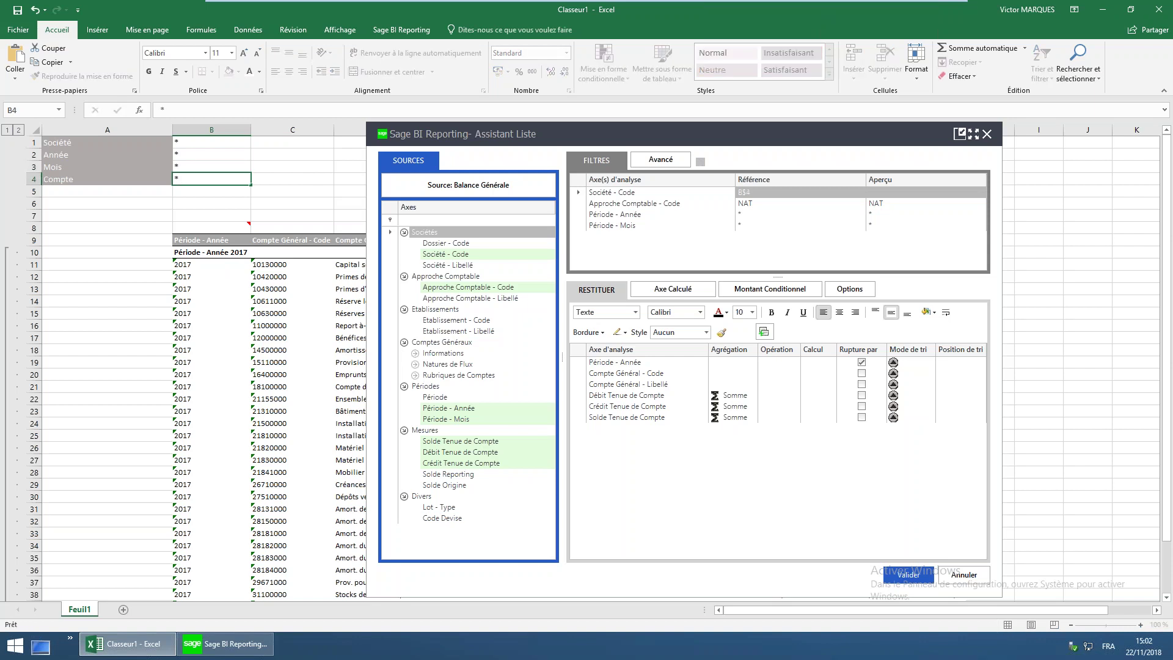
Set the Société, Année and Mois filter references to cells B1, B2 and B3
left_click(215, 143)
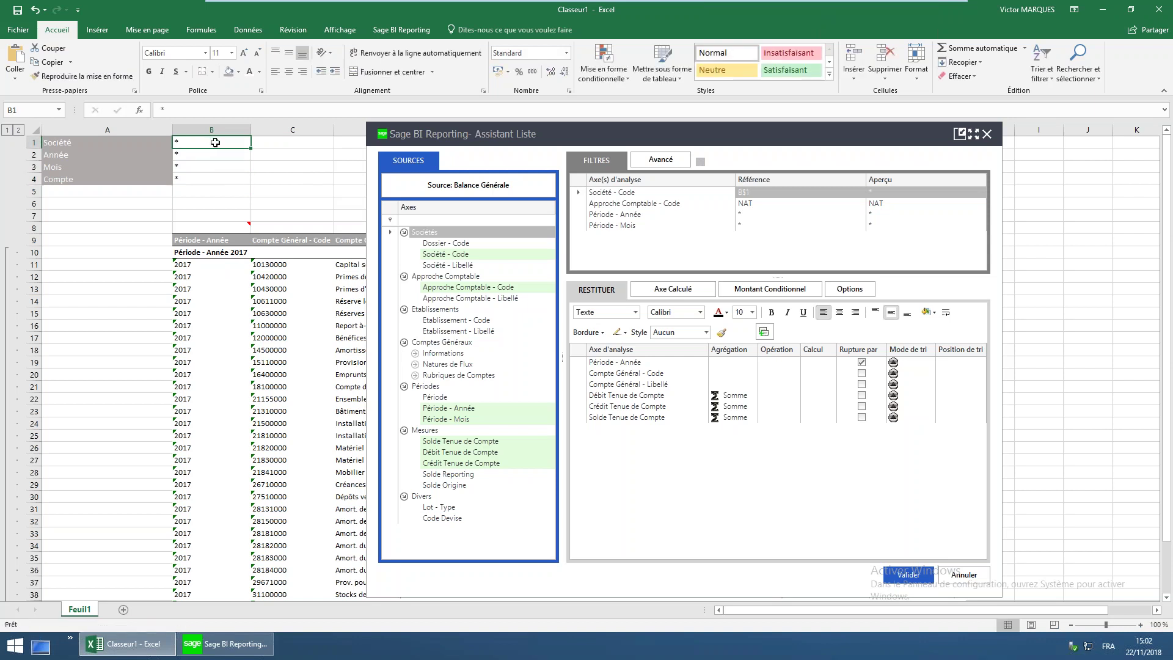
left_click(621, 196)
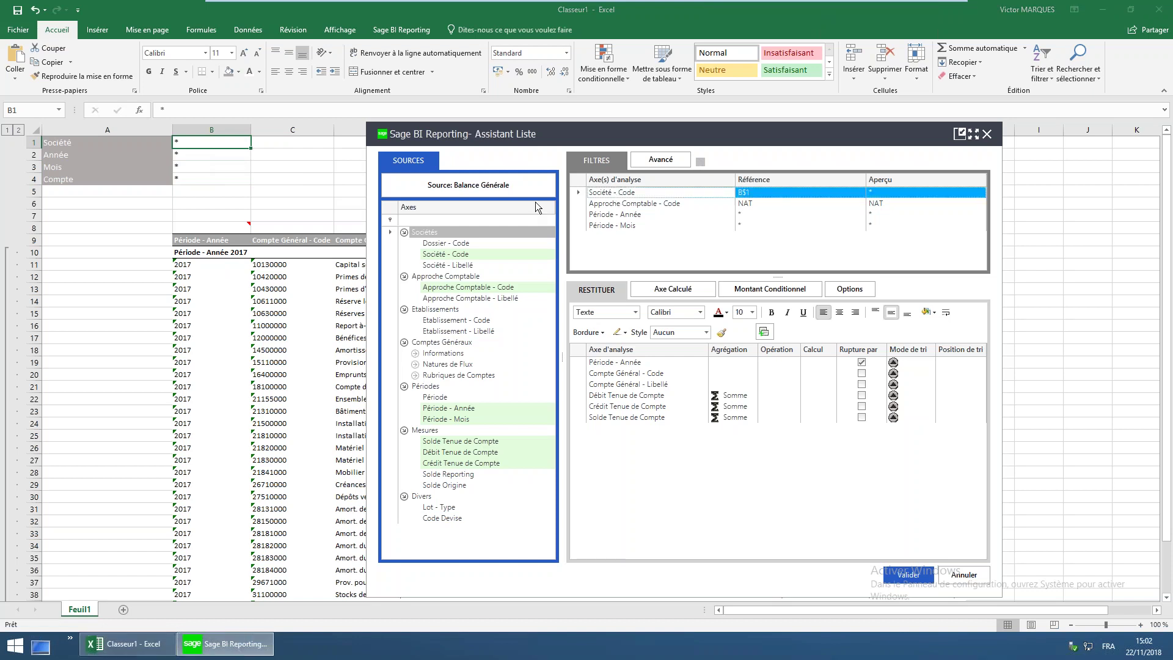
left_click(145, 145)
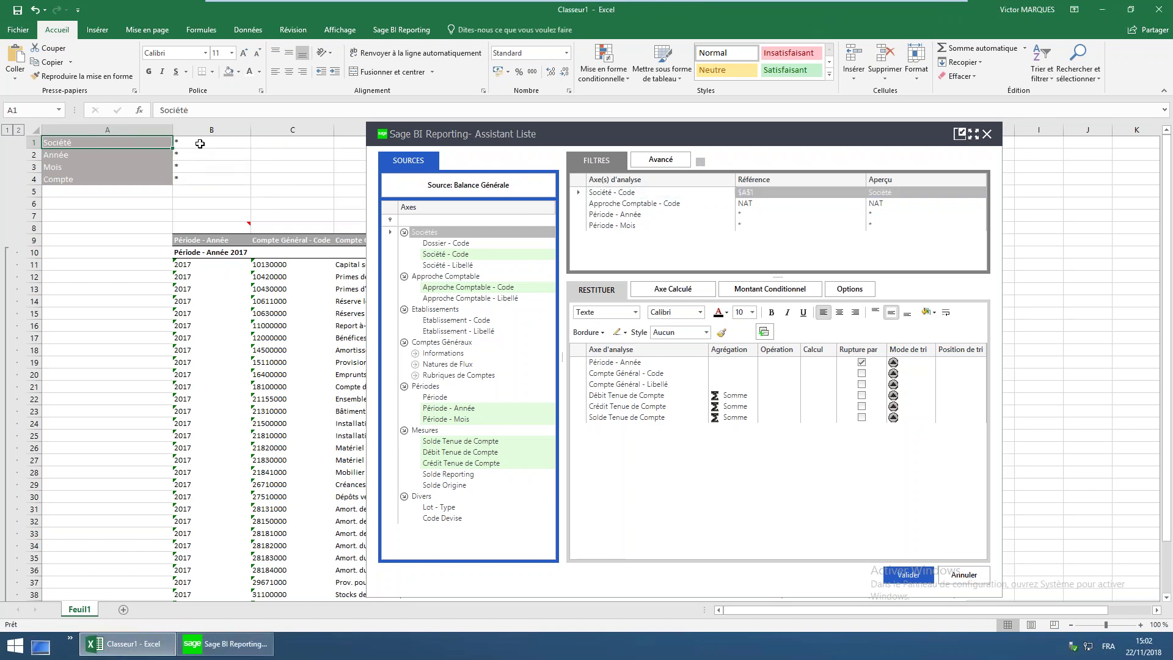
left_click(621, 195)
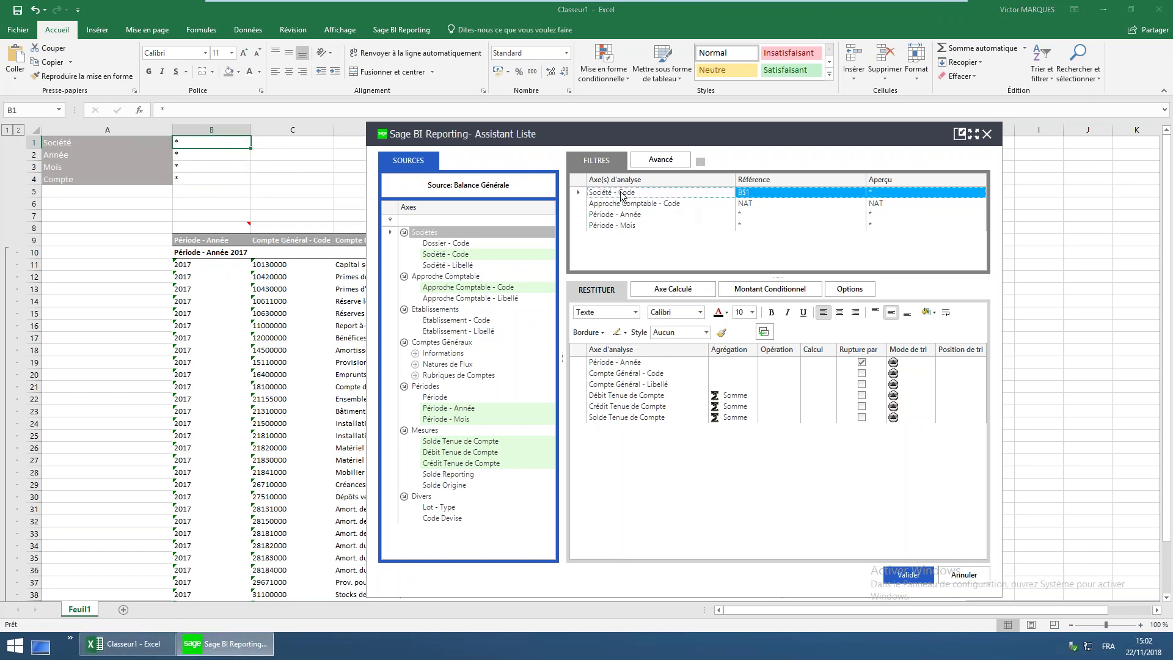
left_click(235, 141)
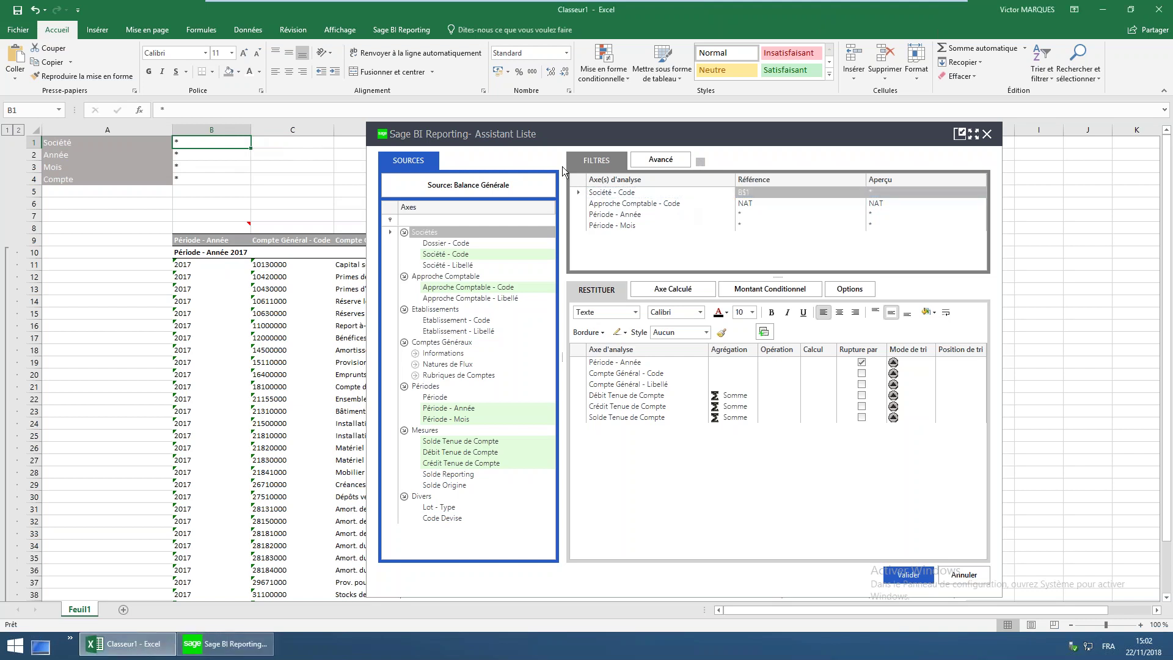
left_click(606, 218)
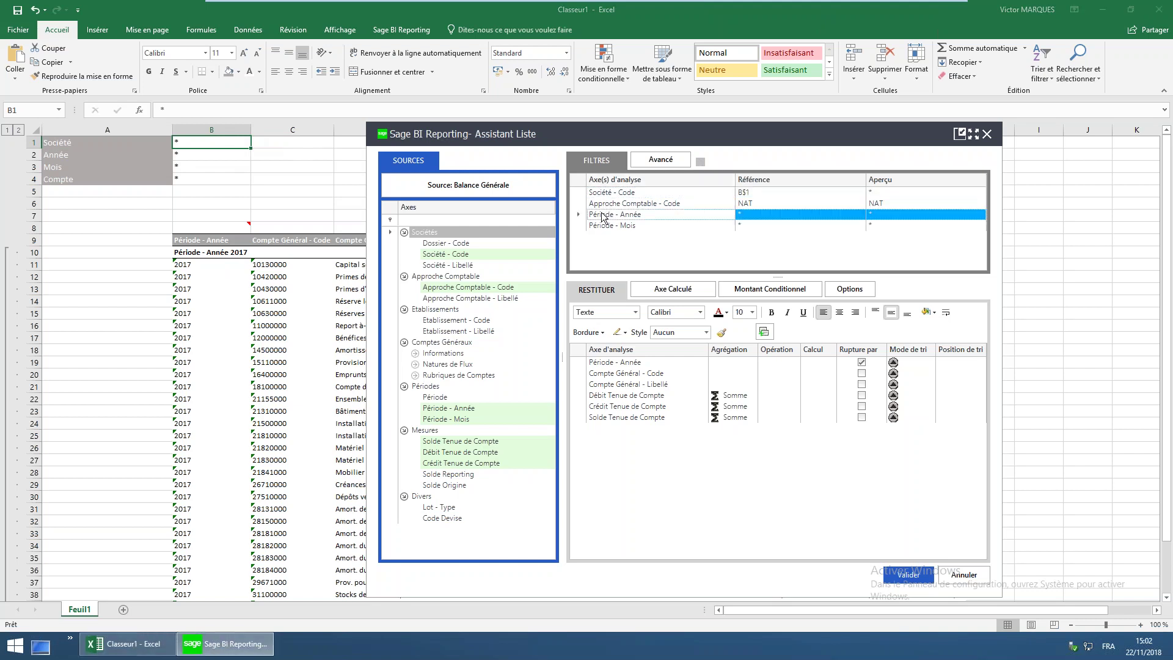
left_click(211, 158)
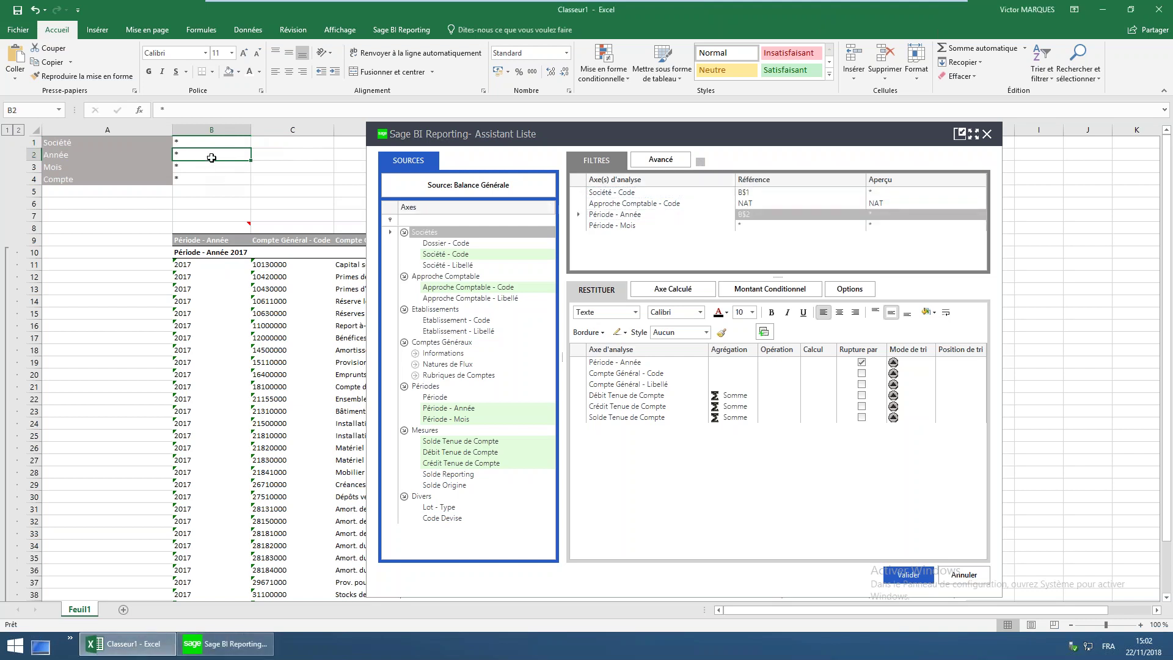
left_click(606, 225)
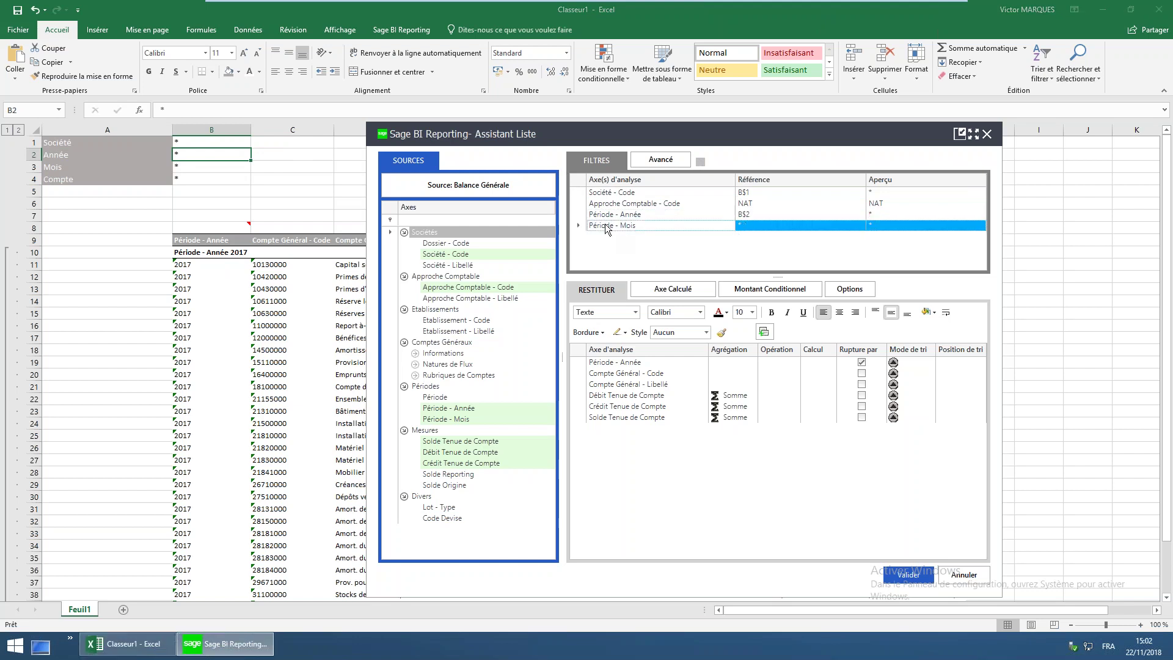
left_click(213, 170)
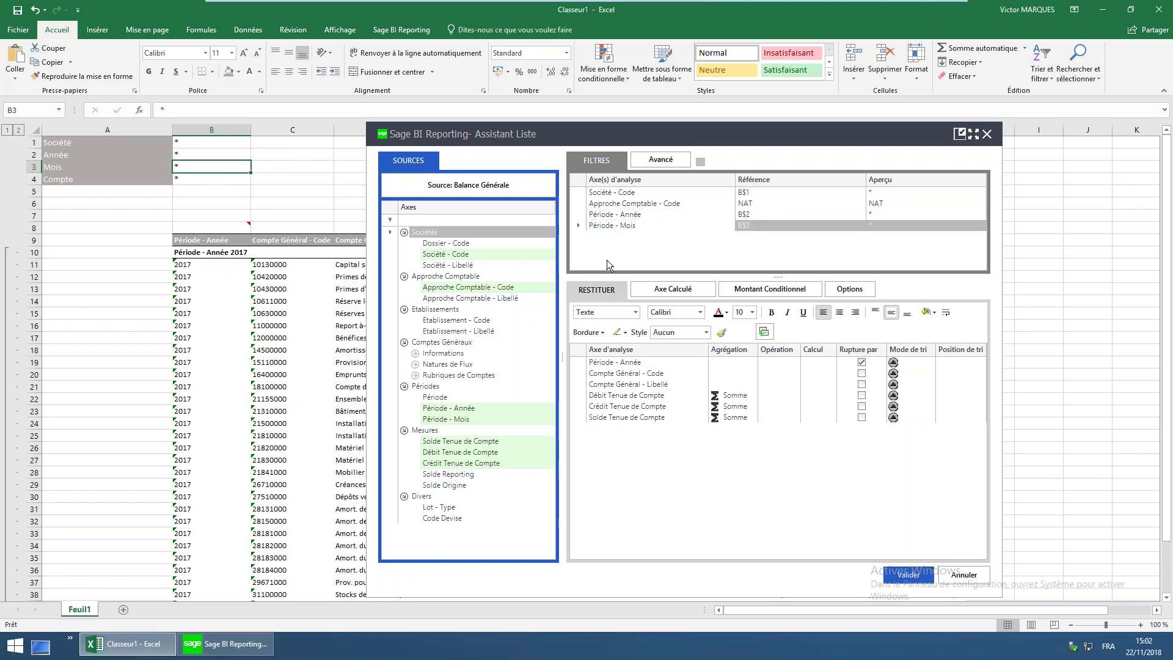
Add a Compte Général - Code filter referencing B4 and validate the report
left_click(419, 365)
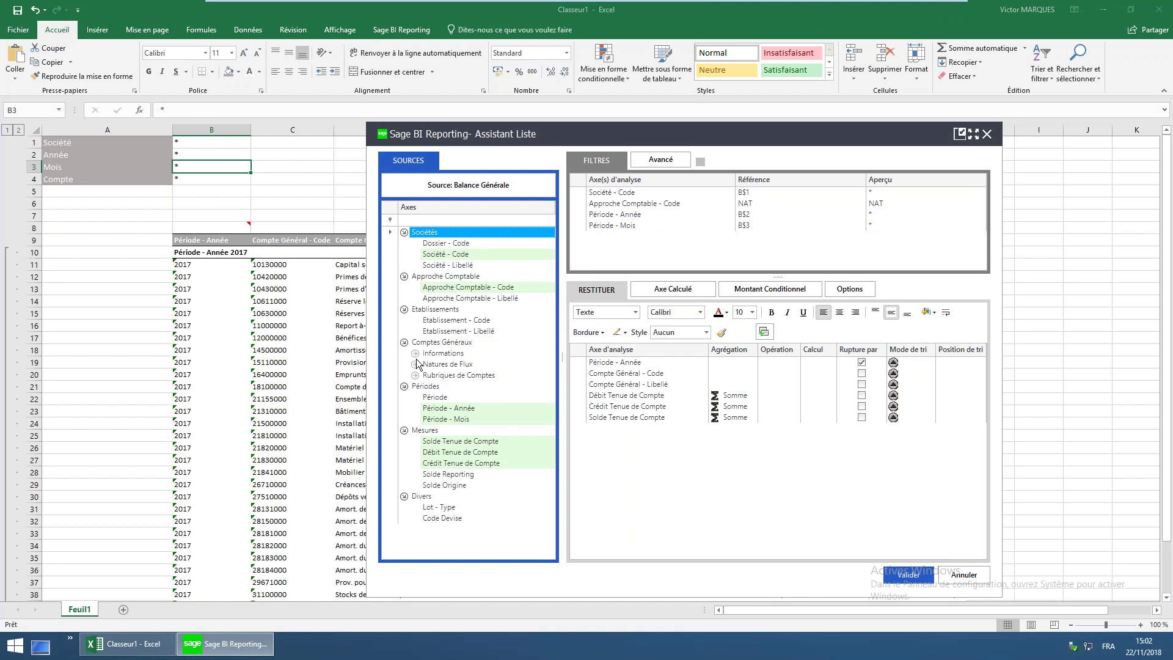
left_click(416, 356)
left_click_drag(456, 366, 656, 257)
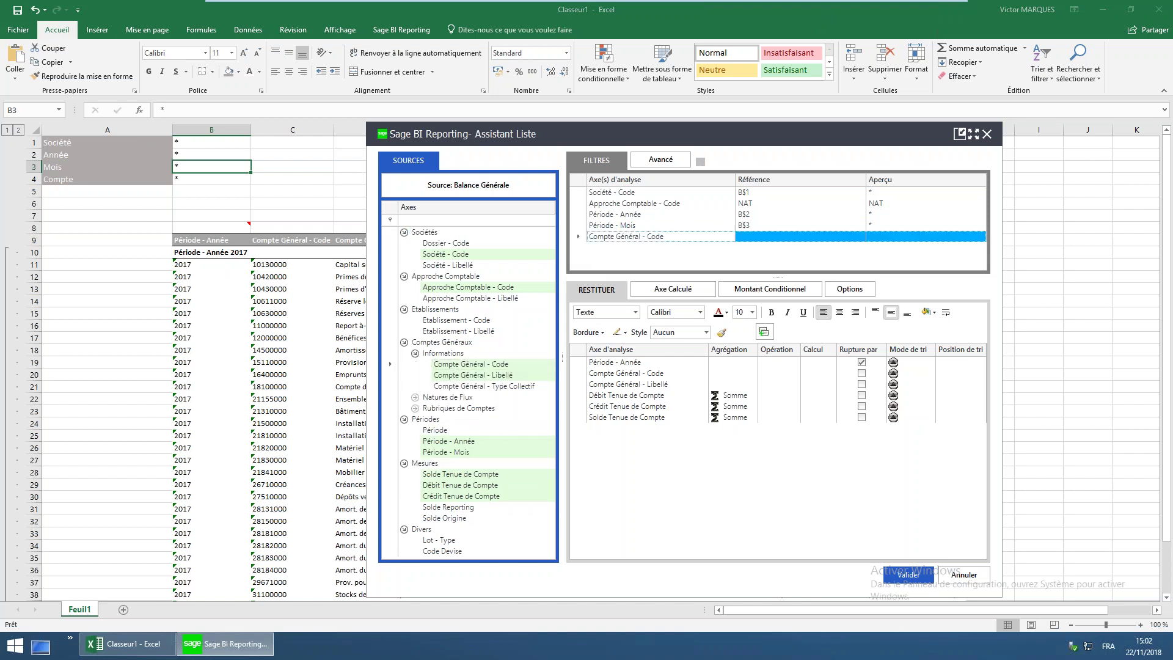
left_click(217, 180)
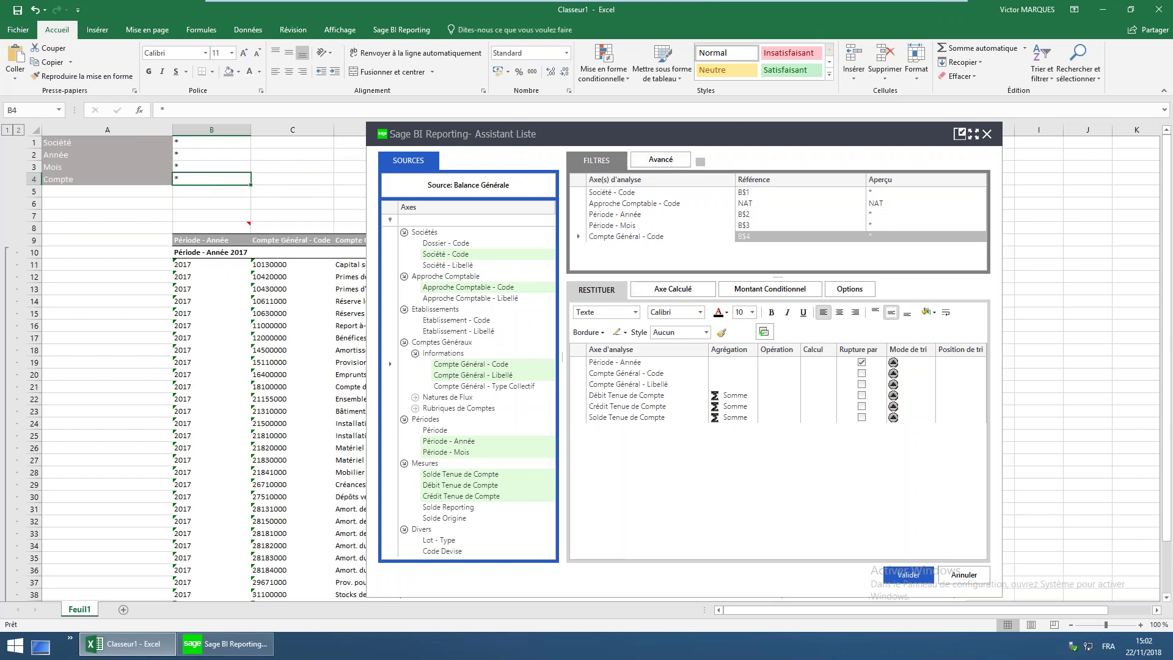
mouse_move(242, 228)
left_click(899, 577)
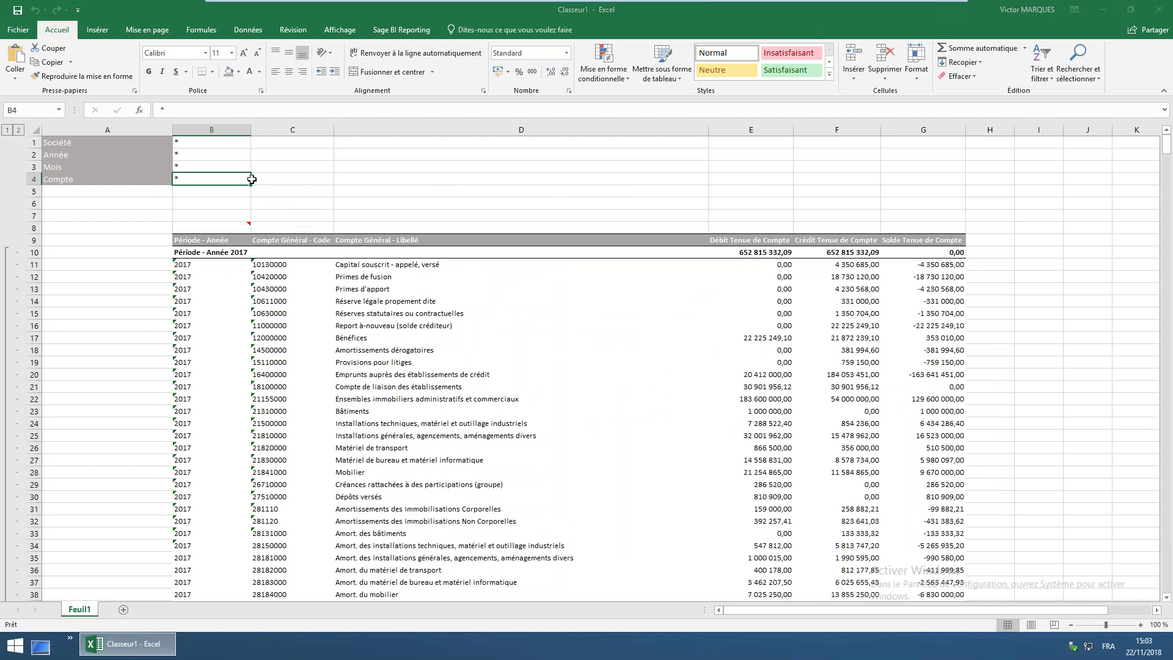
Choose 2018 from the year filter list in B2, then collapse the report to outline level 1
left_click(200, 156)
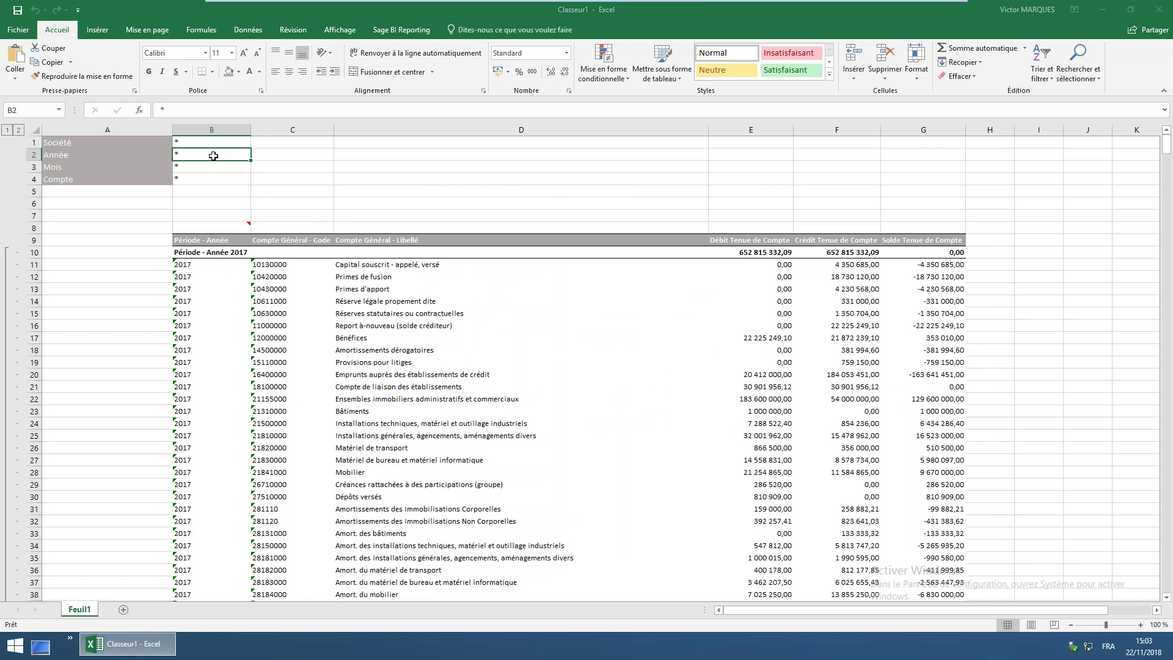
double_click(214, 156)
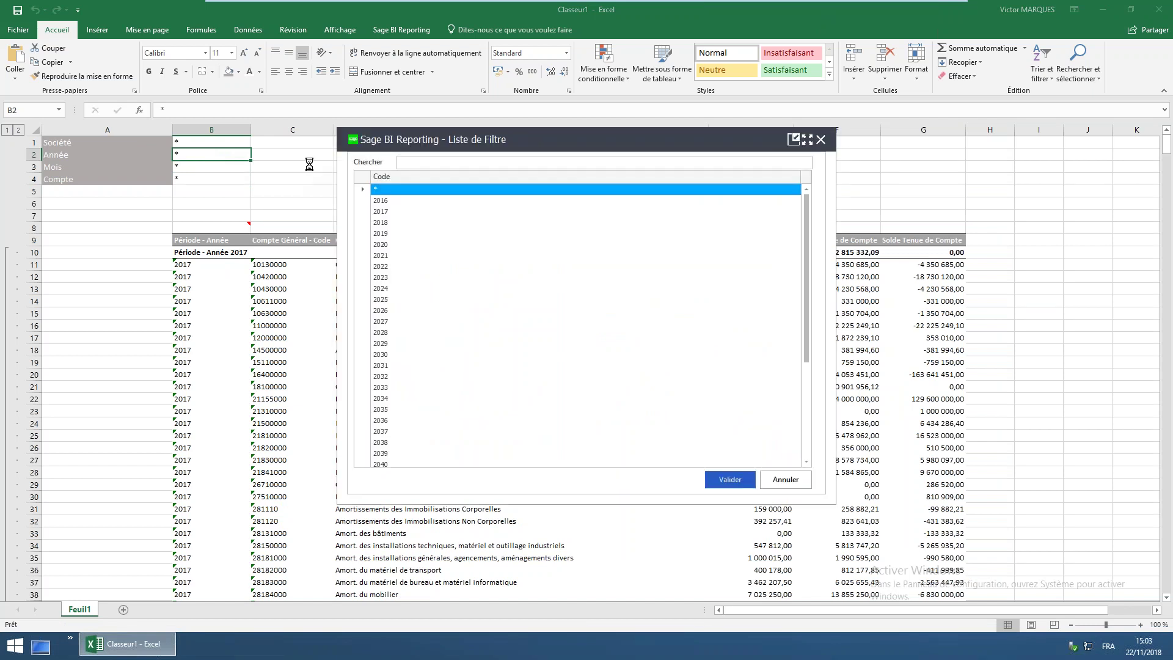
left_click(383, 223)
left_click(727, 482)
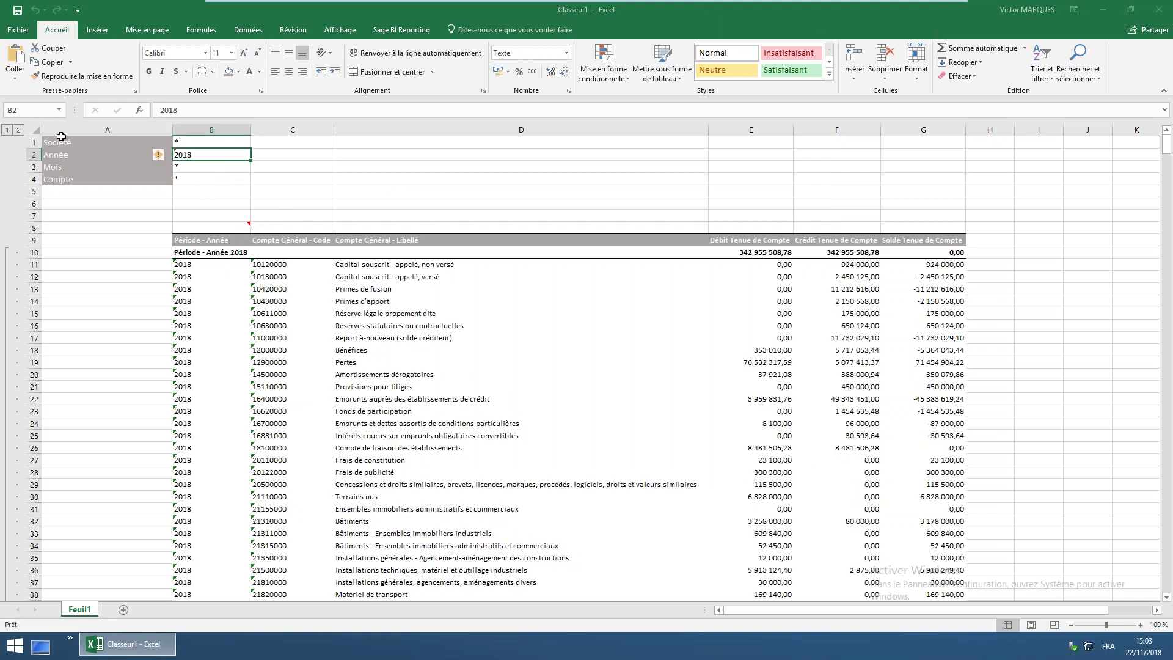
left_click(7, 130)
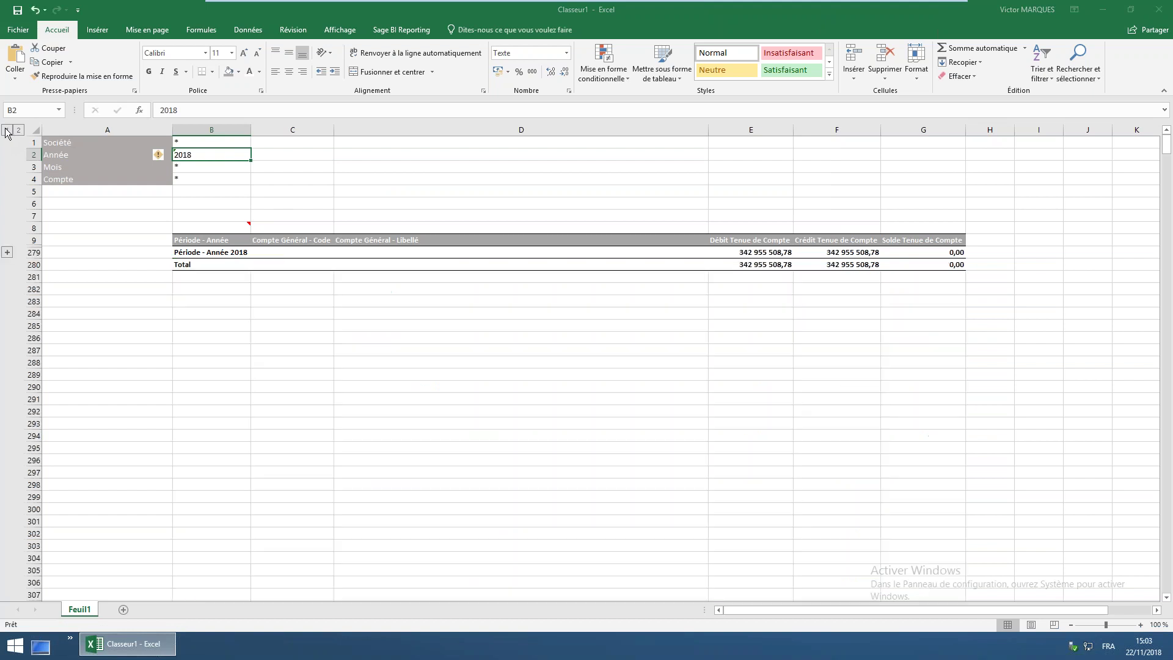
Expand the report to outline level 2 and enter month 01 in filter cell B3
left_click(19, 130)
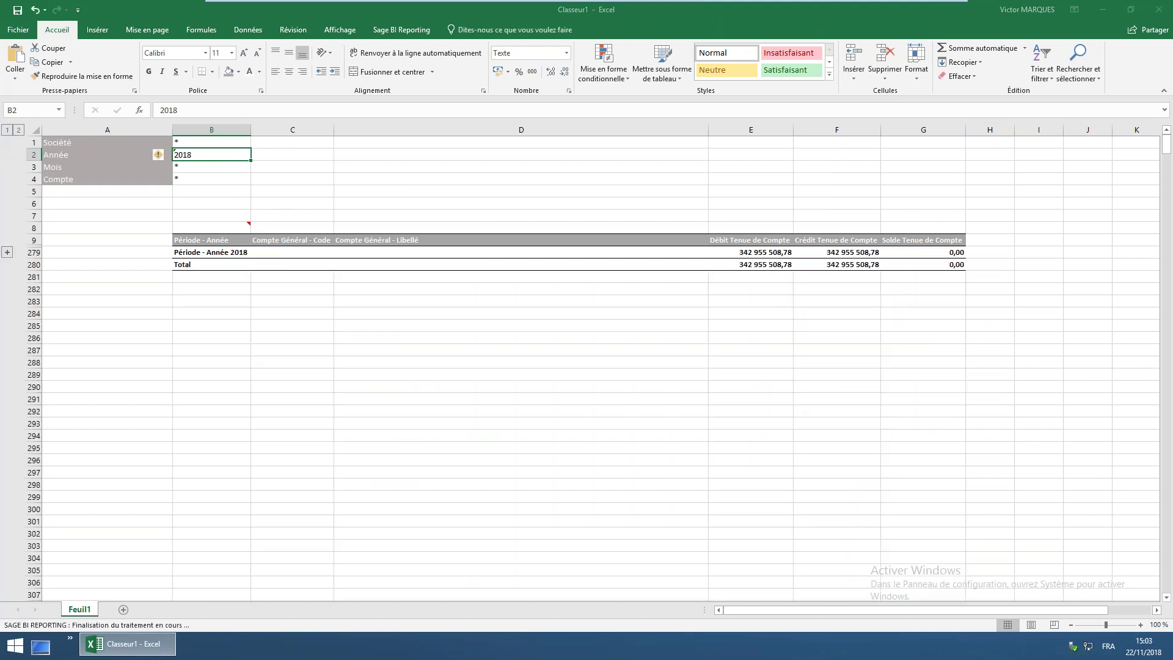
left_click(194, 170)
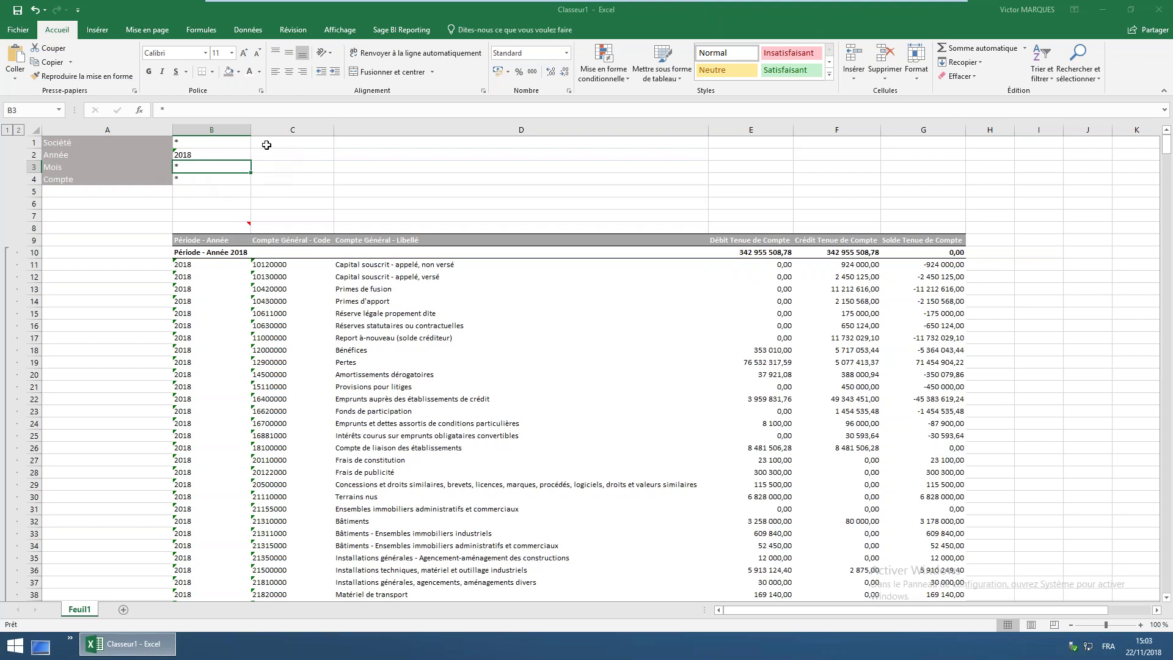
type("à&")
type("01")
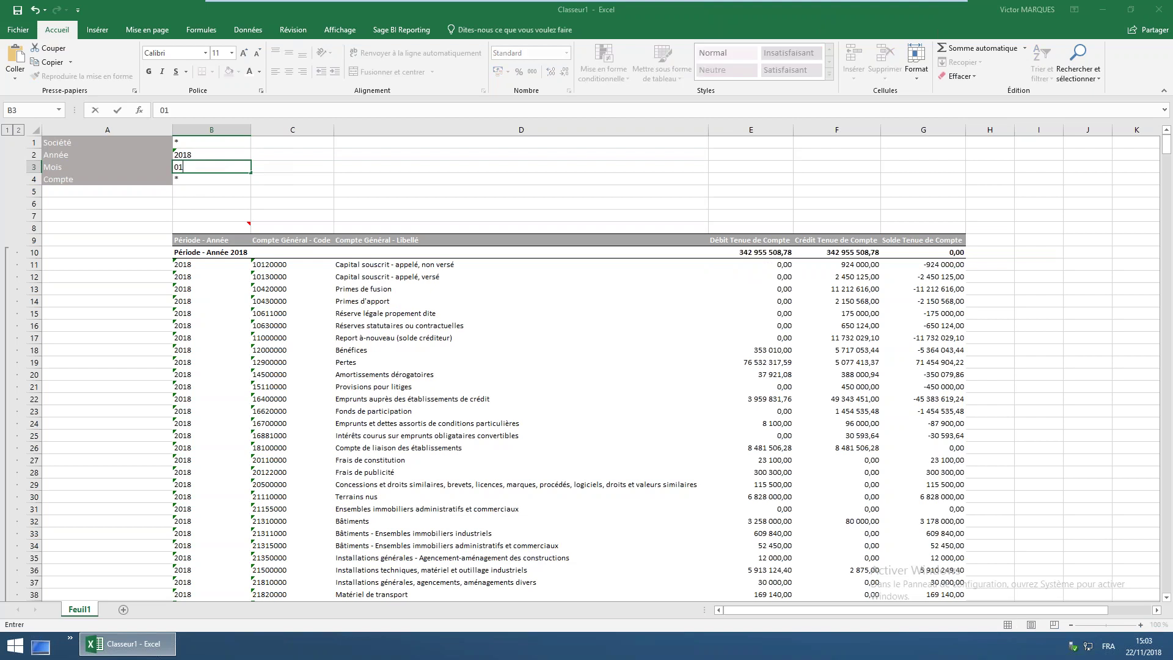
key("Tab")
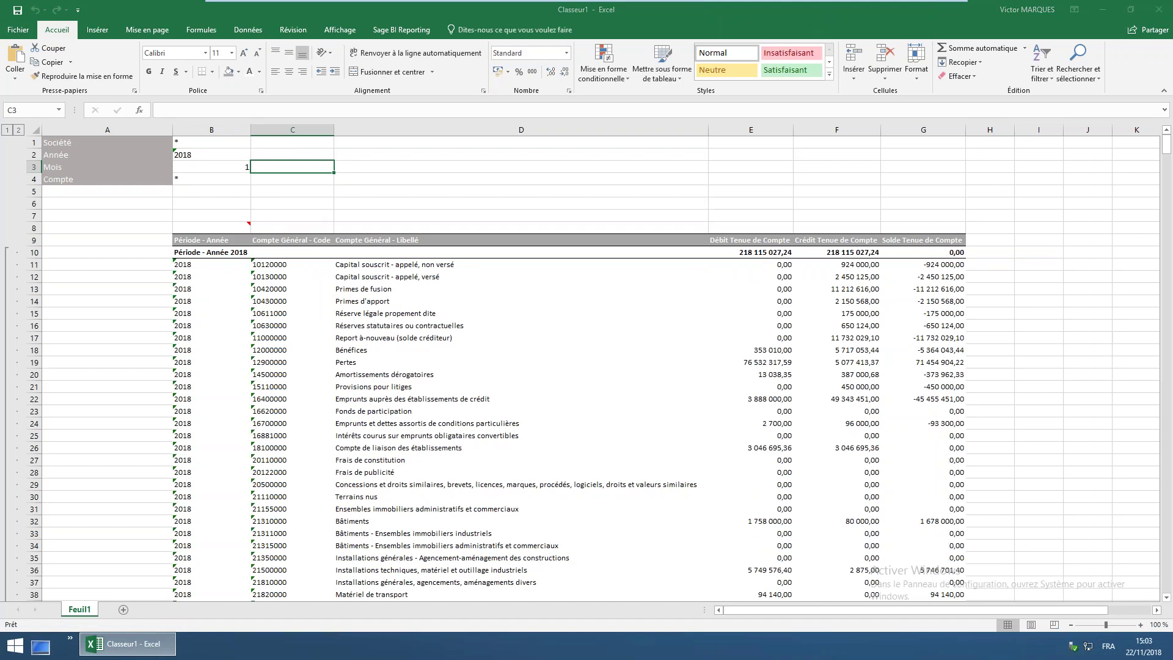
Set account filter B4 to 6*, check the class 6 accounts listed, and begin editing B4
left_click(191, 180)
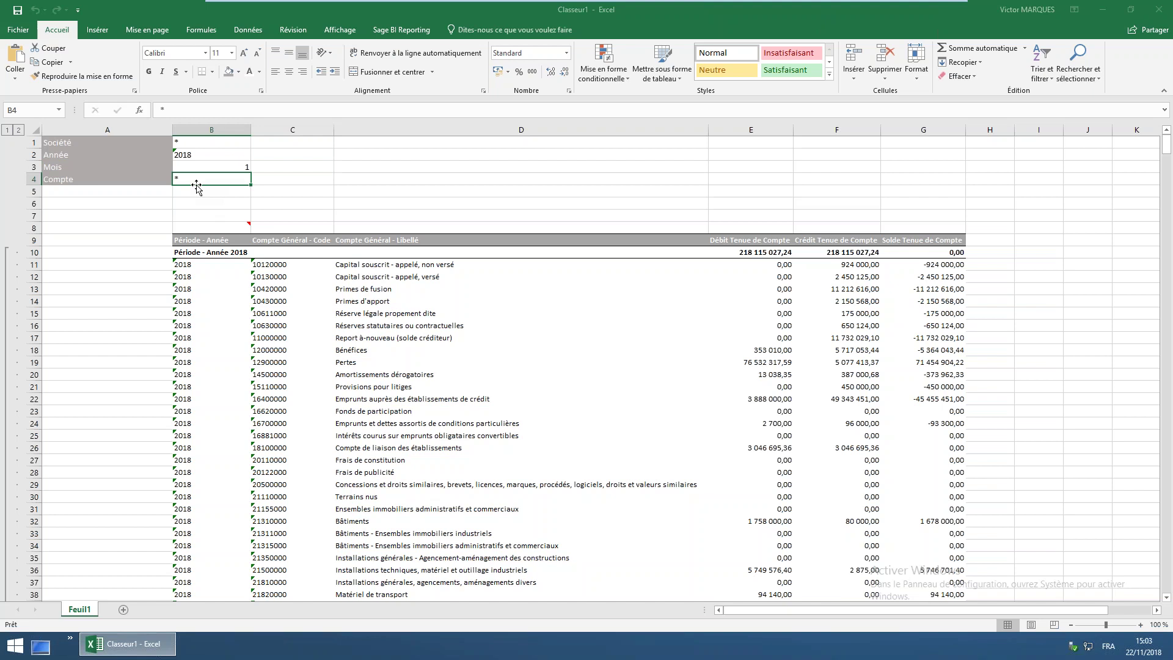
type("6")
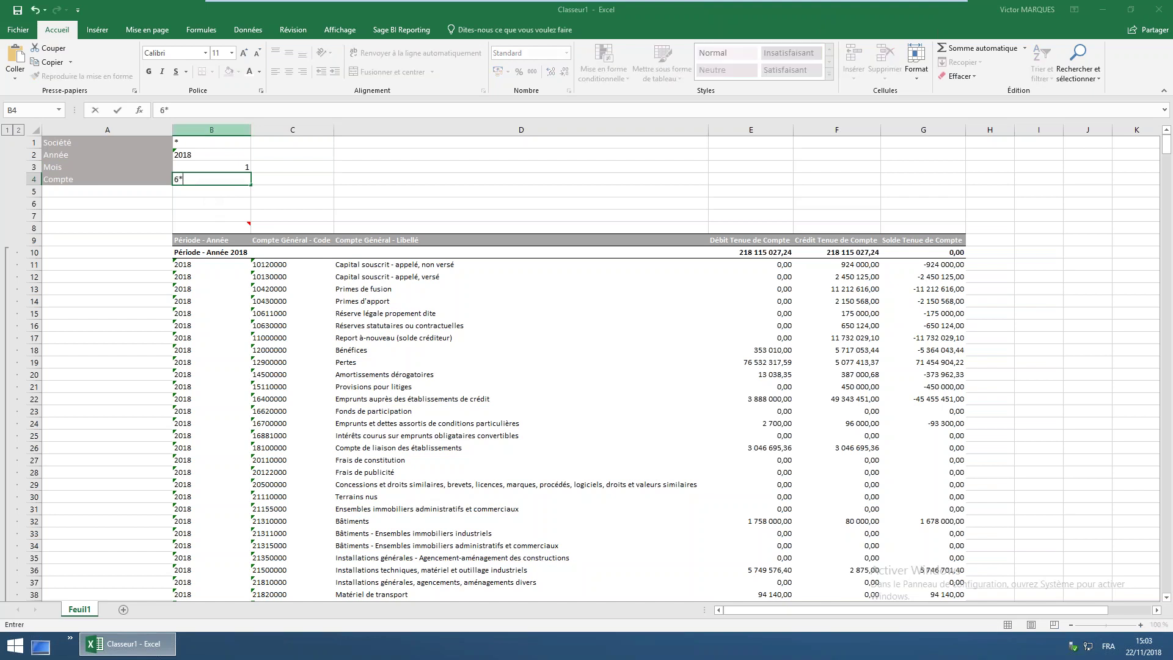
key("Tab")
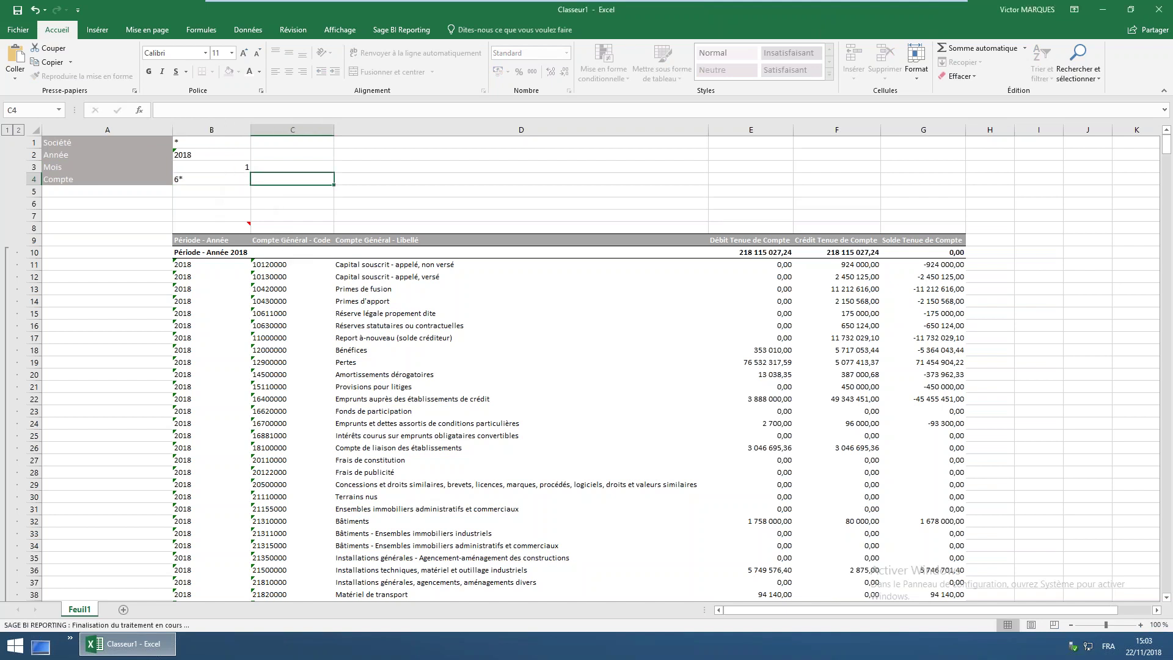
left_click(236, 181)
left_click(272, 274)
left_click(274, 328)
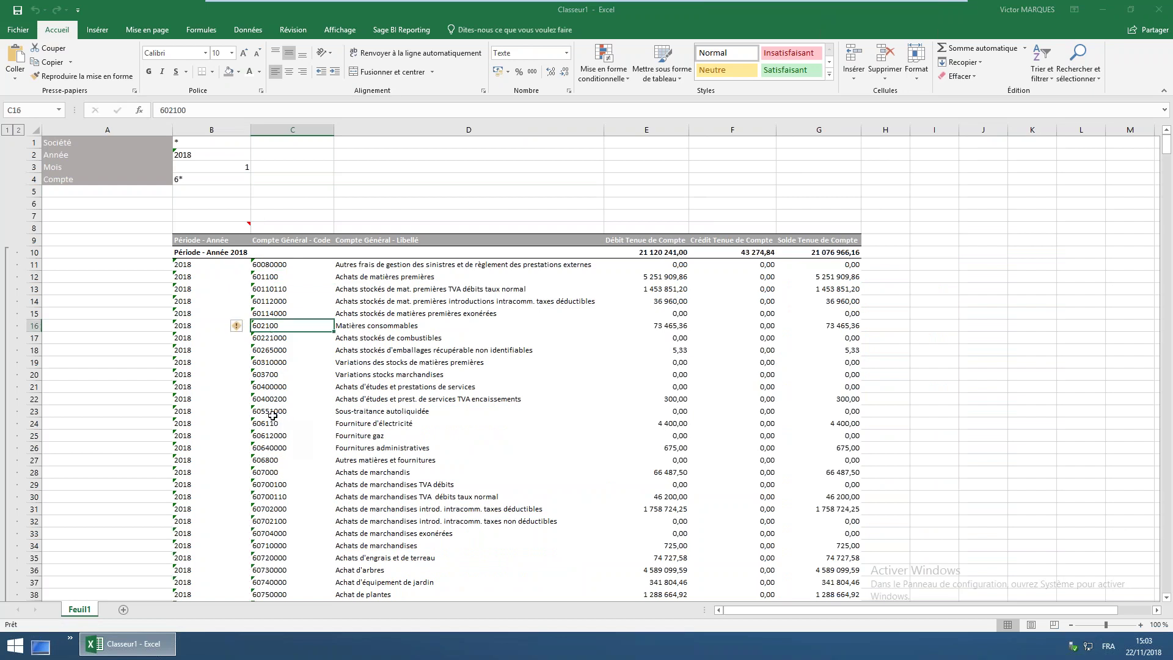
left_click(201, 178)
left_click(196, 110)
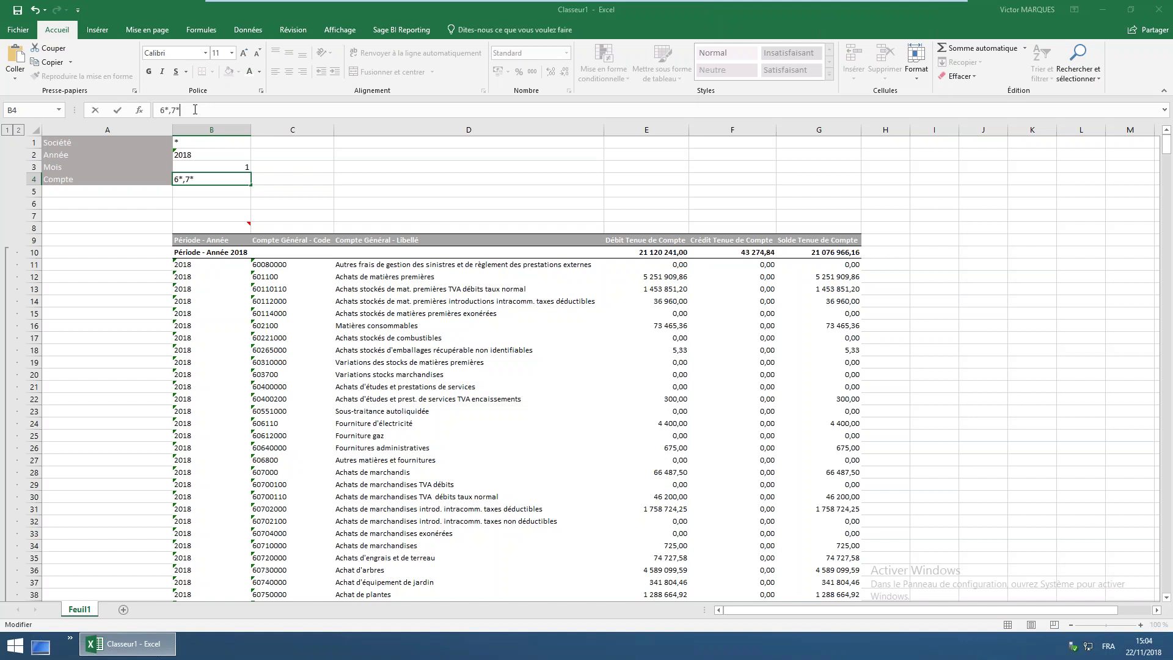
Extend the account filter to 6*,7* and check account 701000 and the G139 total
type(",7*")
key("Return")
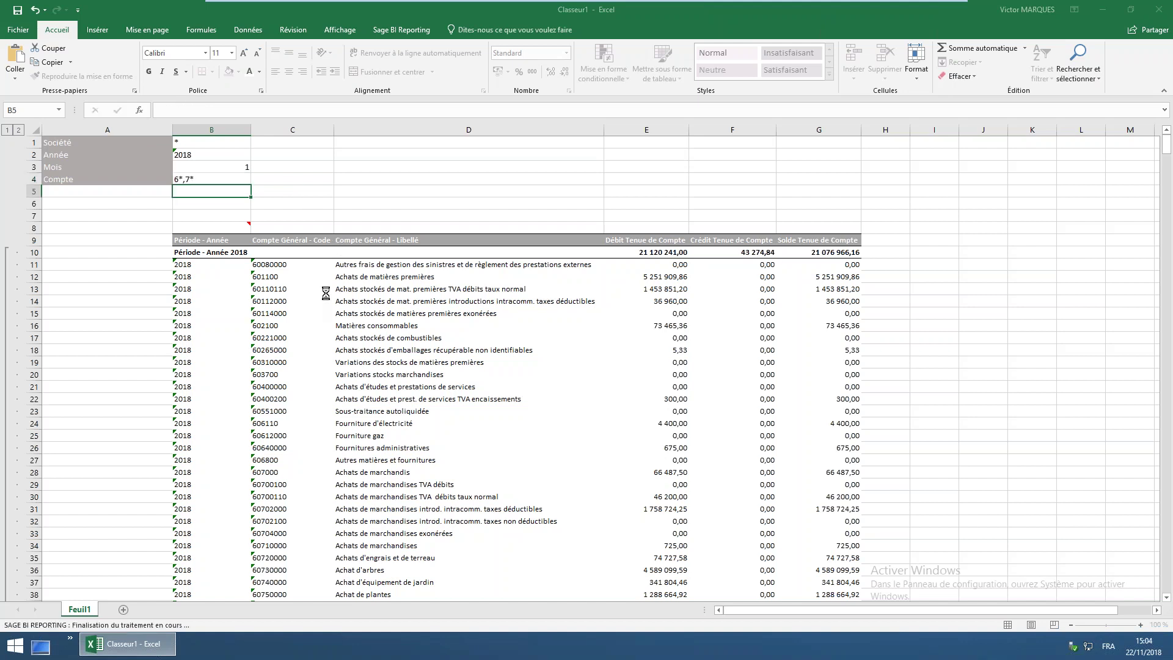
left_click(281, 278)
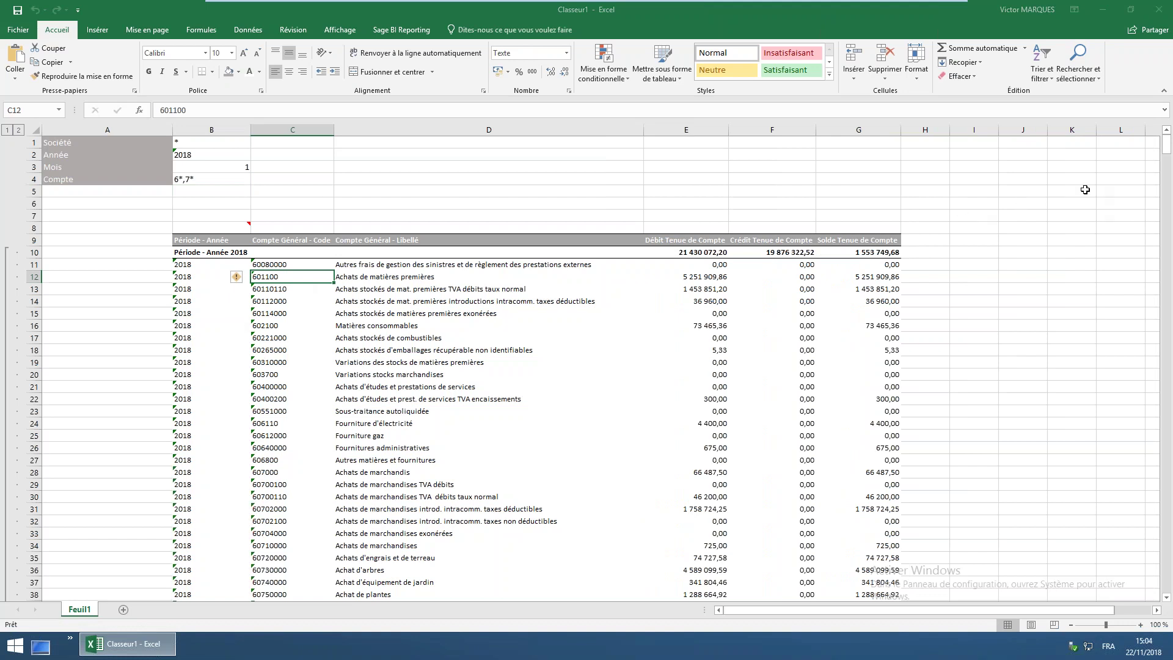
left_click_drag(1166, 143, 1164, 181)
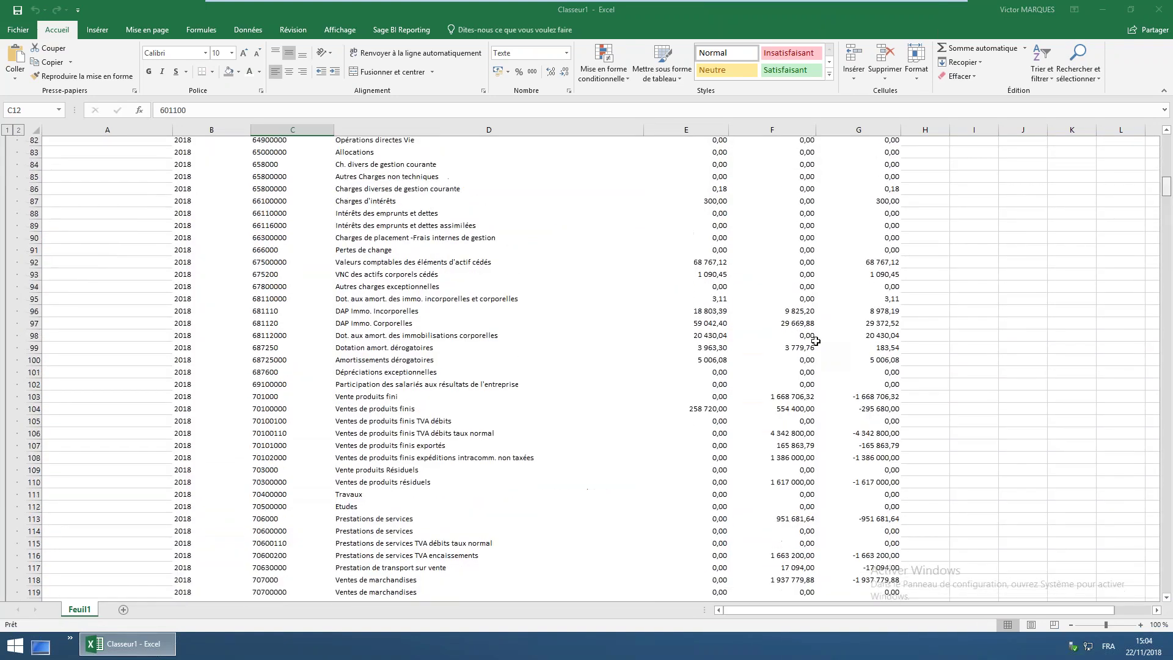
left_click(280, 400)
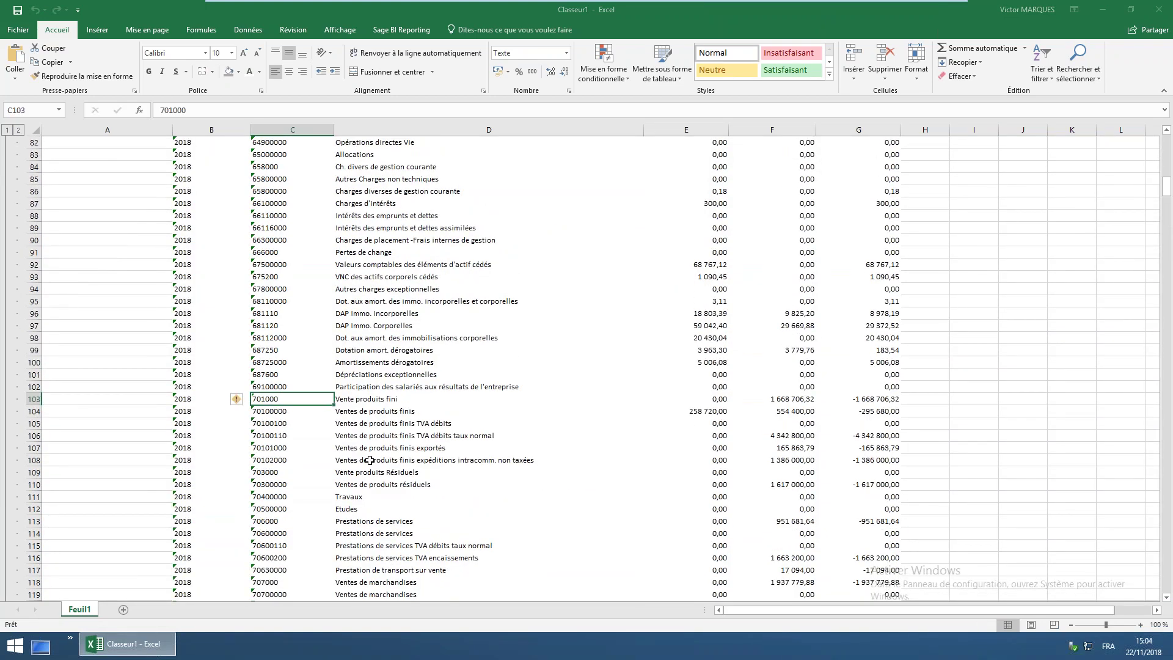
left_click(1168, 570)
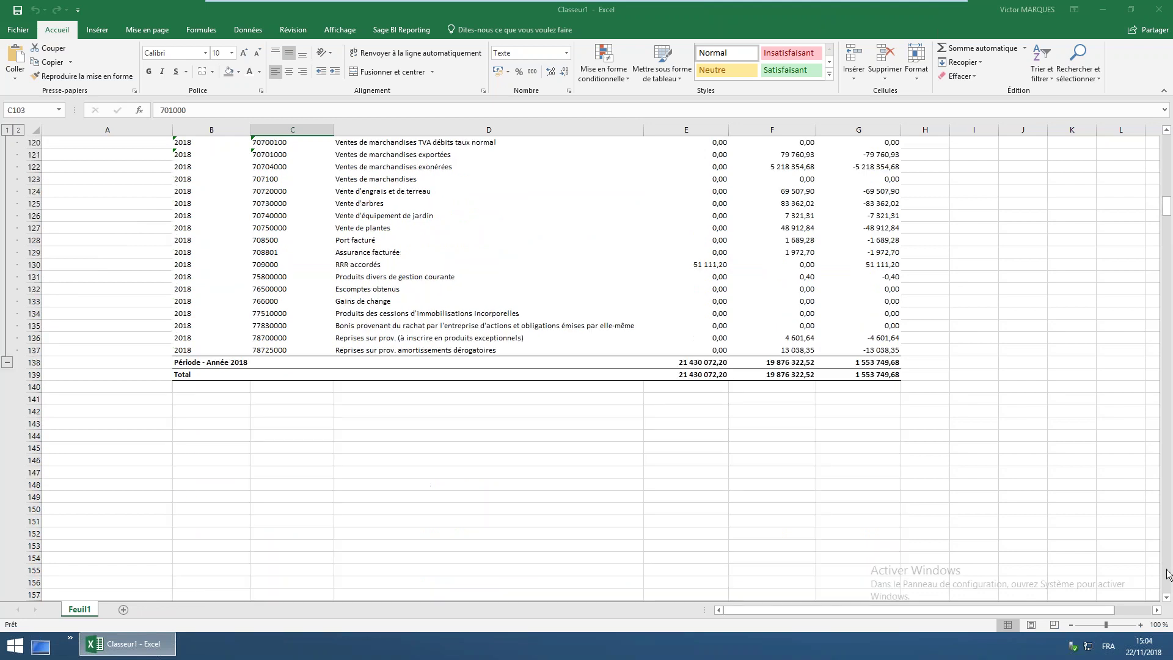
left_click(864, 374)
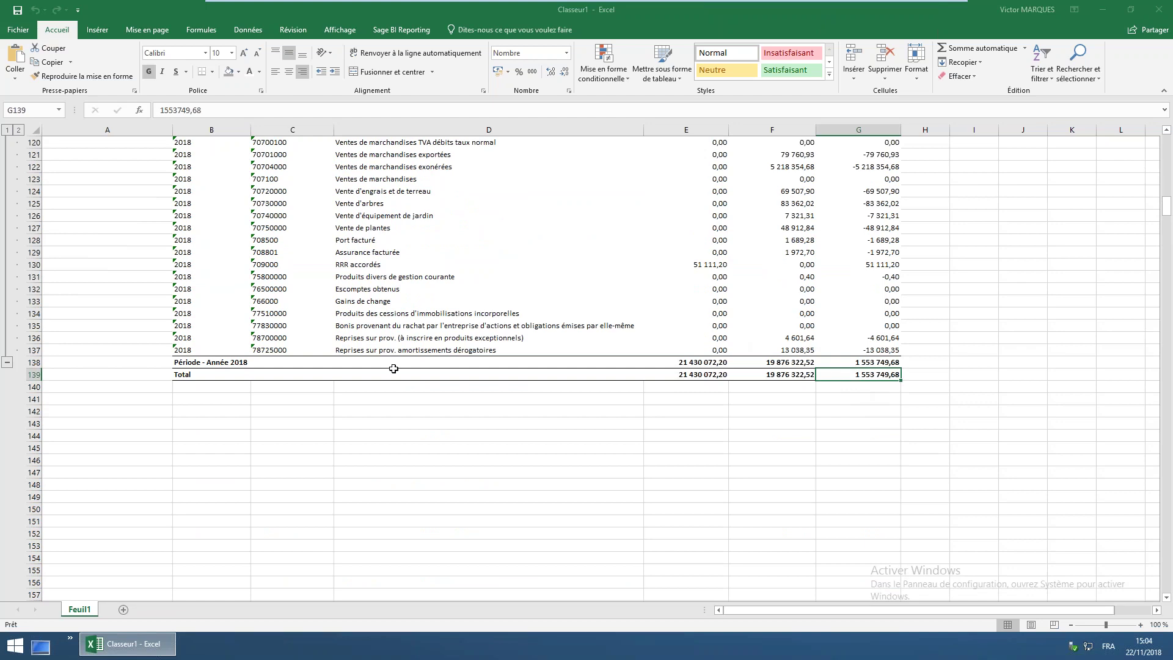
Collapse and re-expand the 2018 account rows, then select the 601100 debit amount in E12
left_click(7, 361)
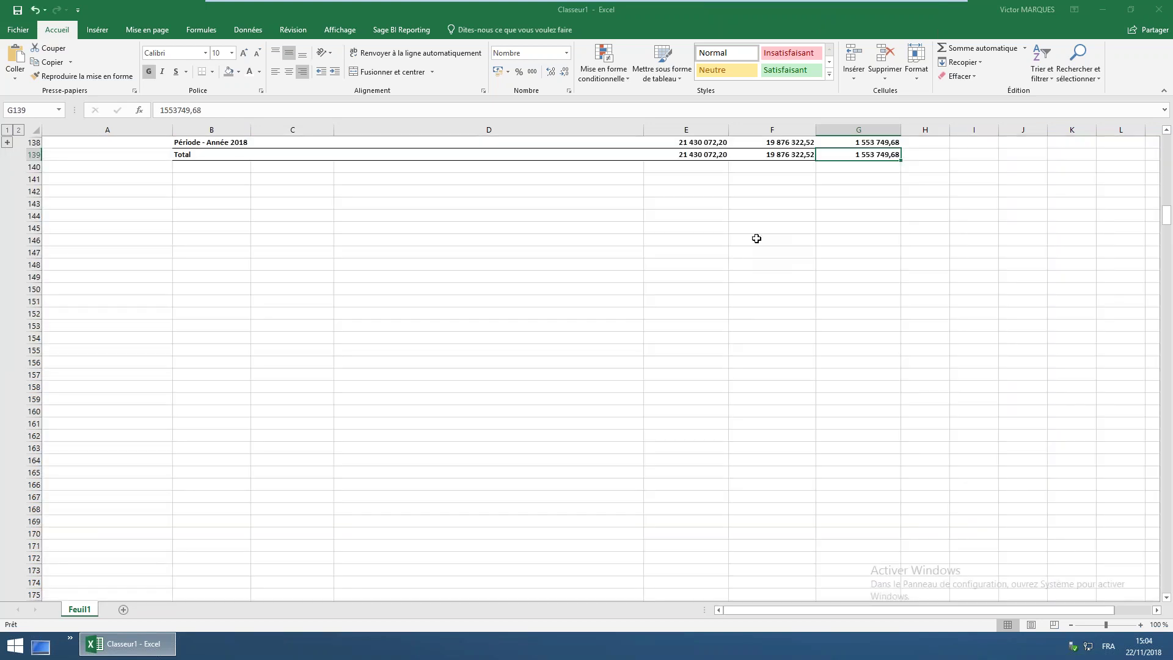
left_click_drag(1168, 209, 1169, 144)
left_click(591, 277)
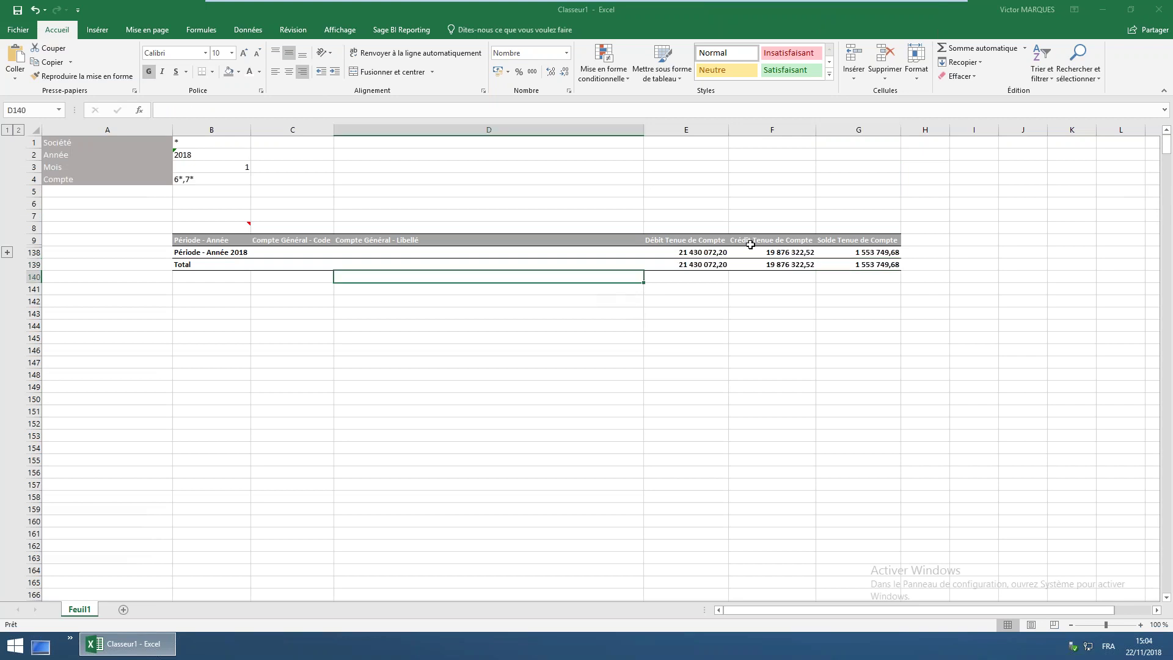
left_click(859, 252)
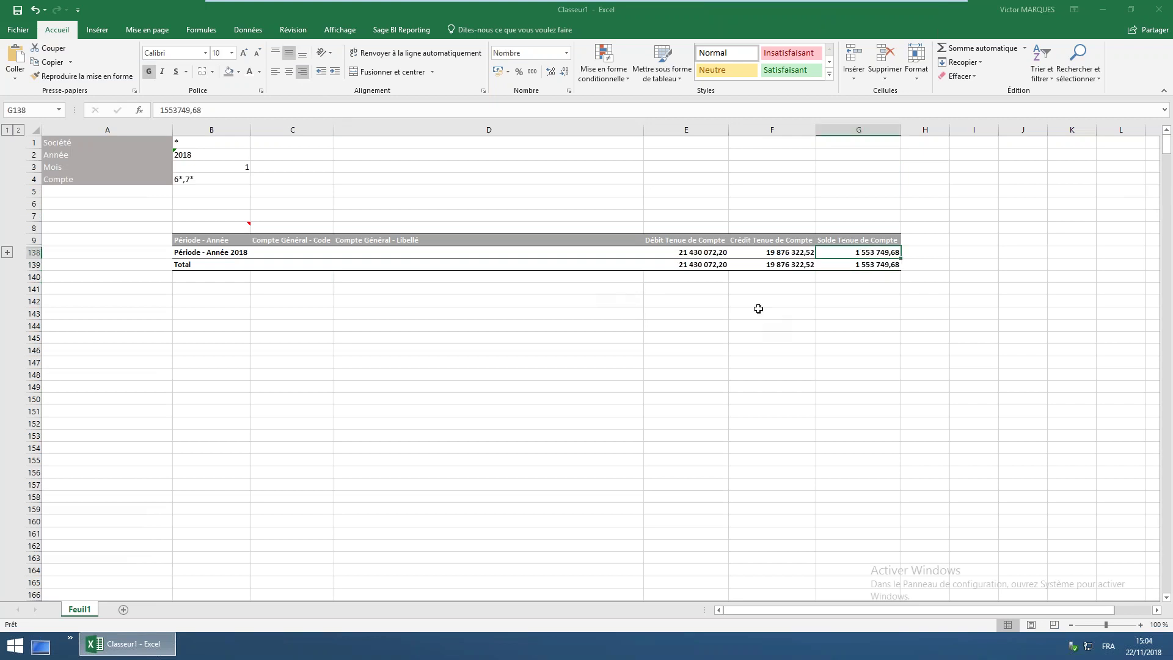
left_click(192, 182)
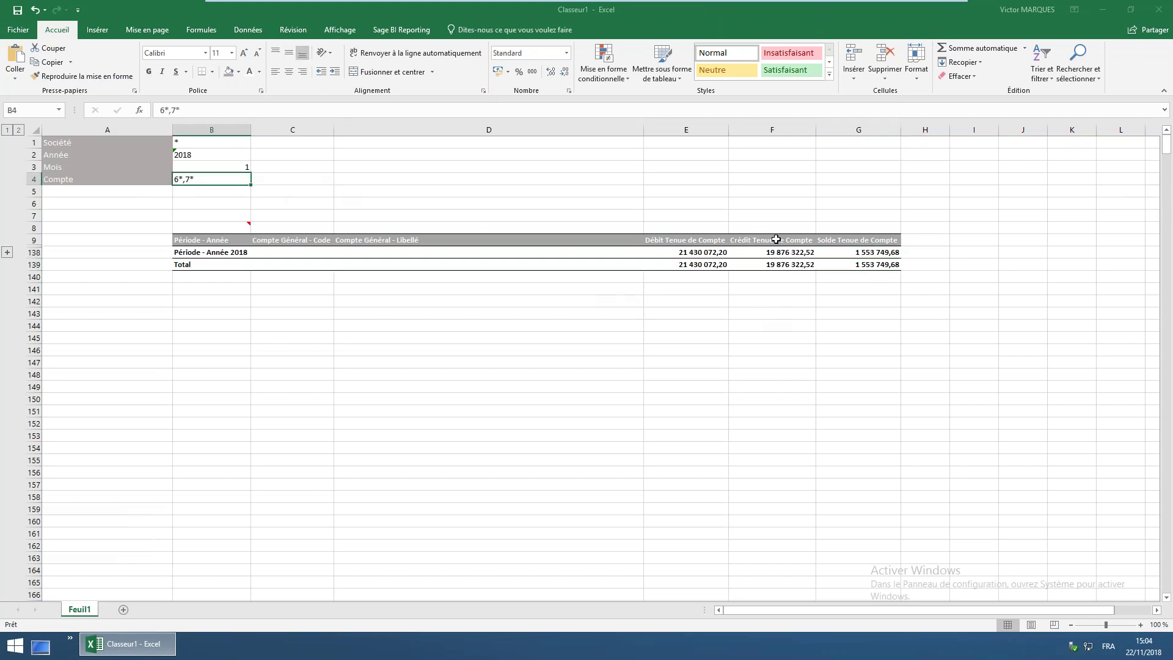
left_click(6, 252)
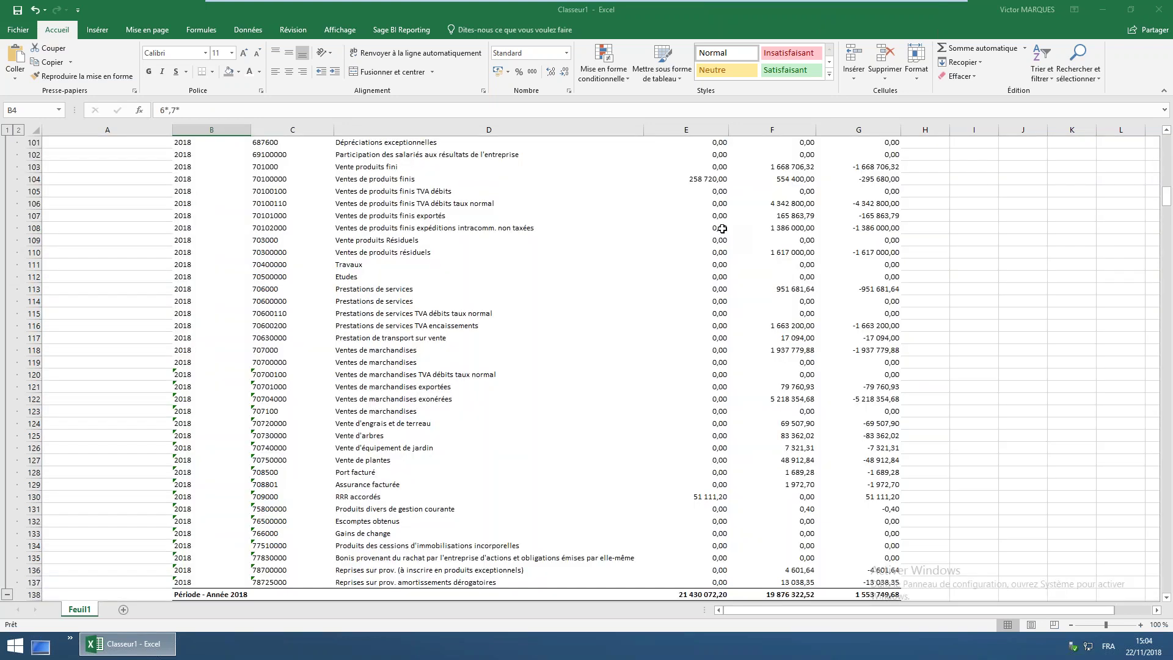
scroll(1169, 214, "up", 20)
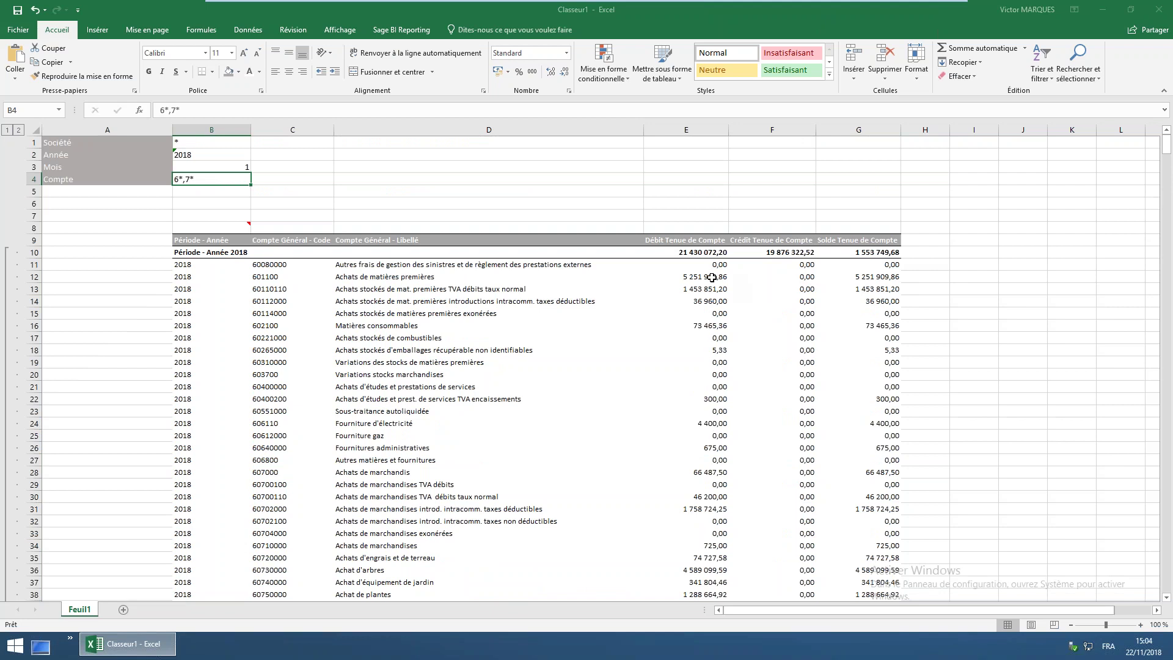
left_click(710, 277)
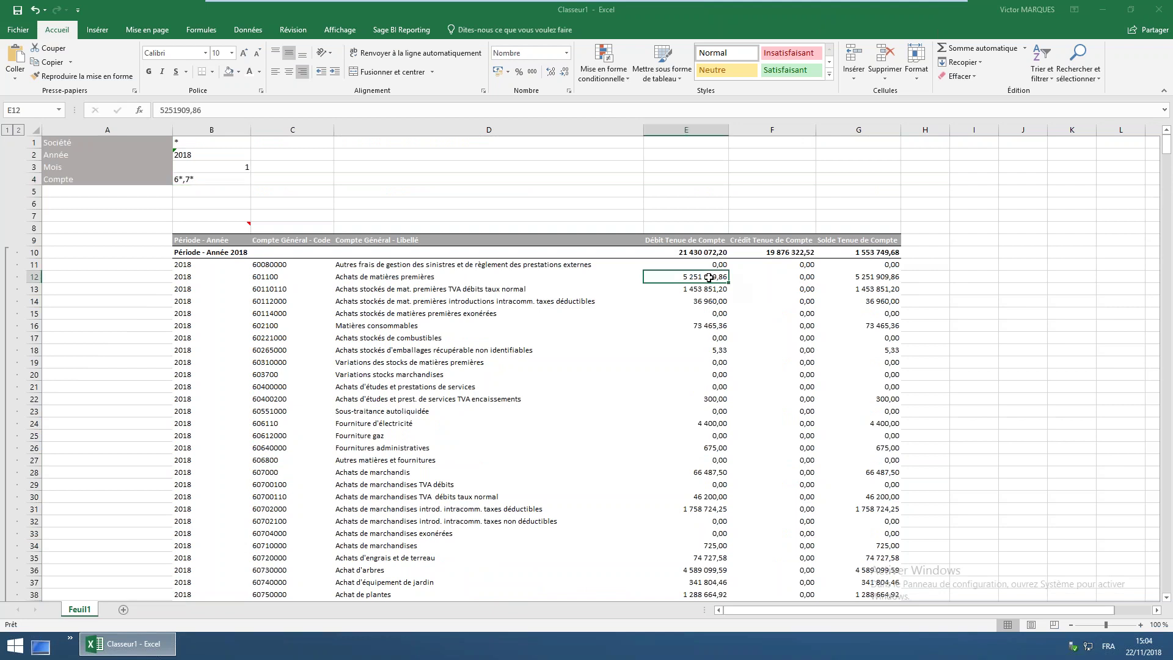
left_click(406, 30)
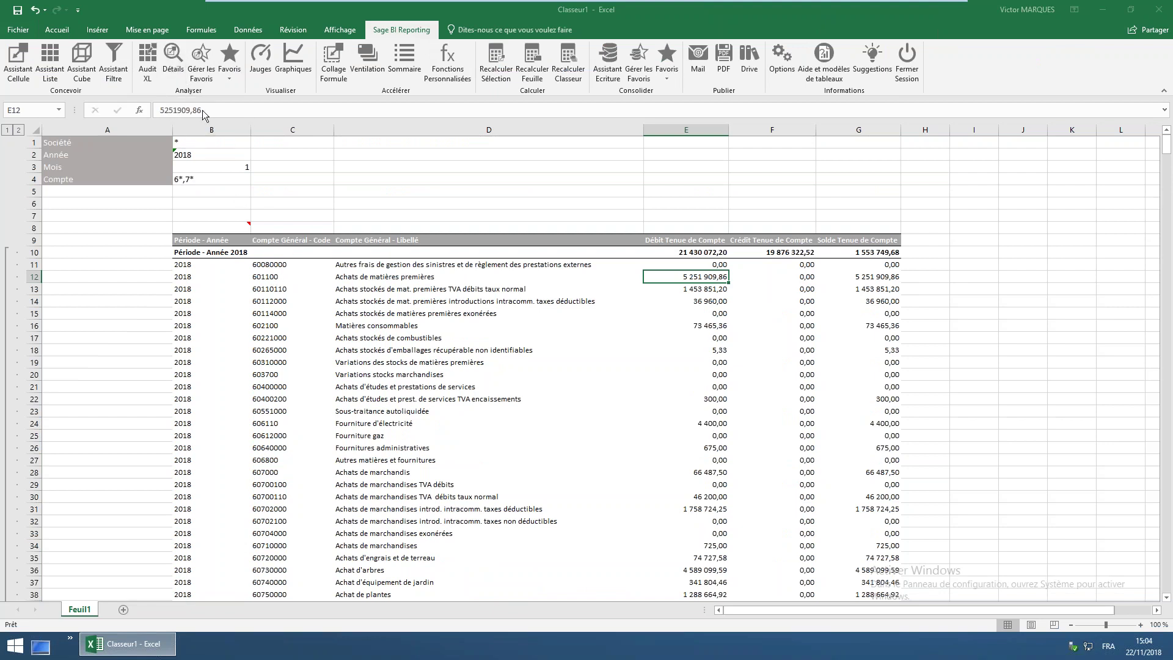
In the Détails view, add Compte Général - Code as a row and Période - Année as columns
left_click(174, 69)
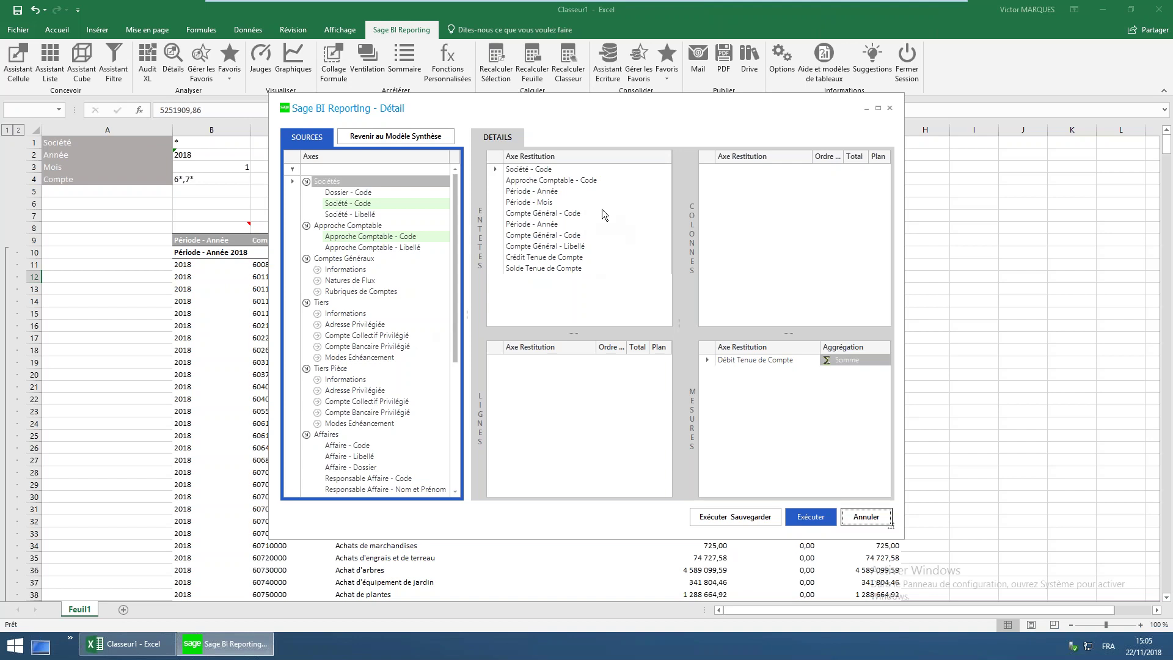
left_click_drag(568, 238, 562, 390)
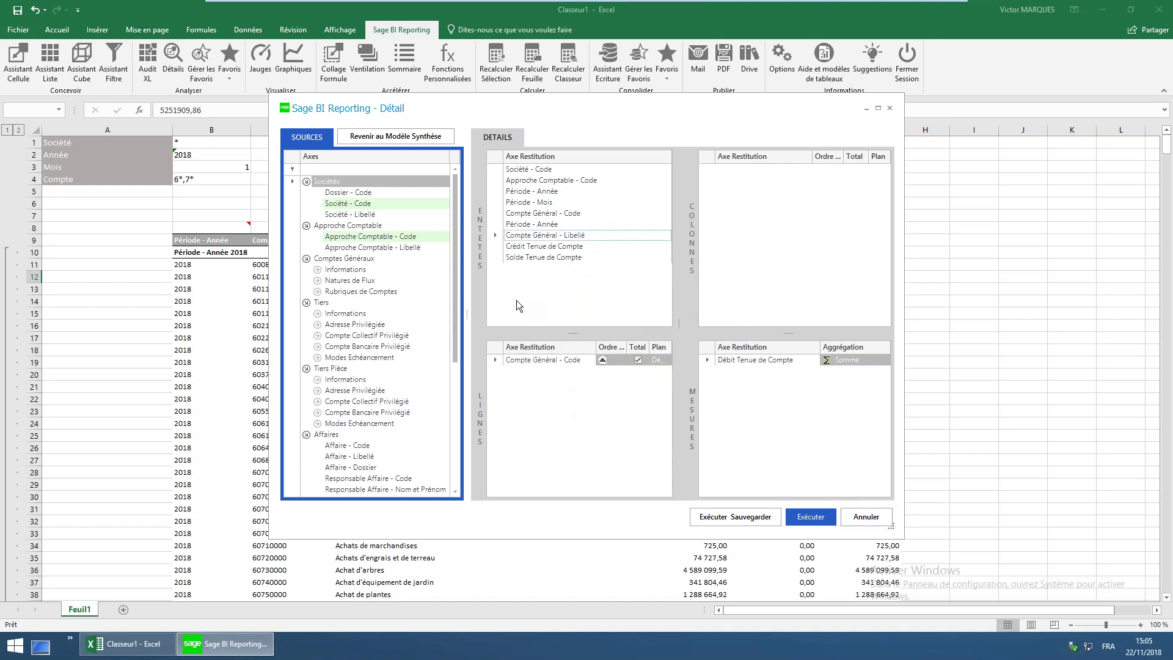
mouse_move(535, 205)
left_mouse_down()
mouse_move(668, 208)
mouse_move(797, 187)
mouse_move(529, 194)
left_mouse_up()
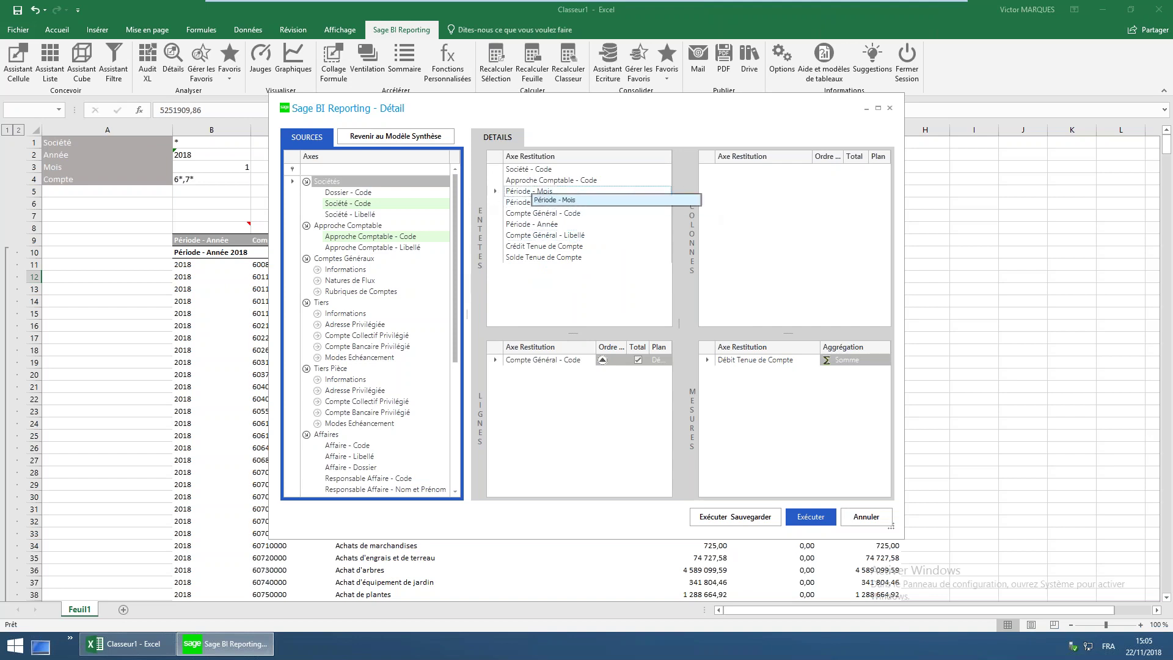
left_click(536, 259)
left_click_drag(775, 421, 775, 417)
left_click(585, 330)
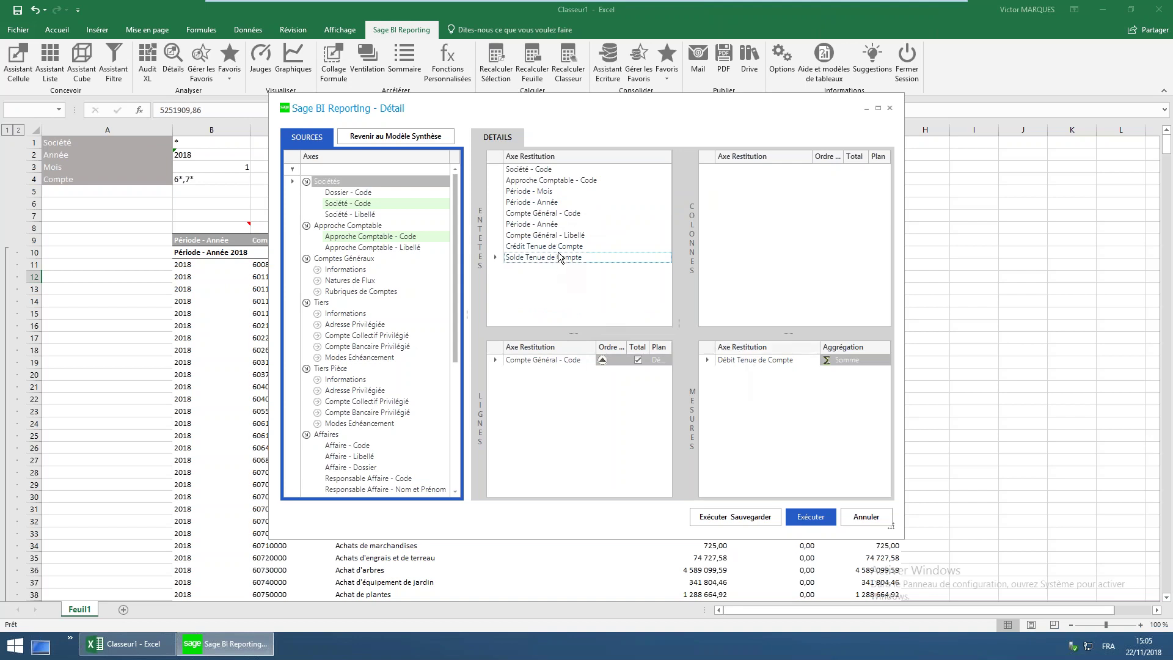
left_click(541, 193)
left_click_drag(548, 208, 757, 244)
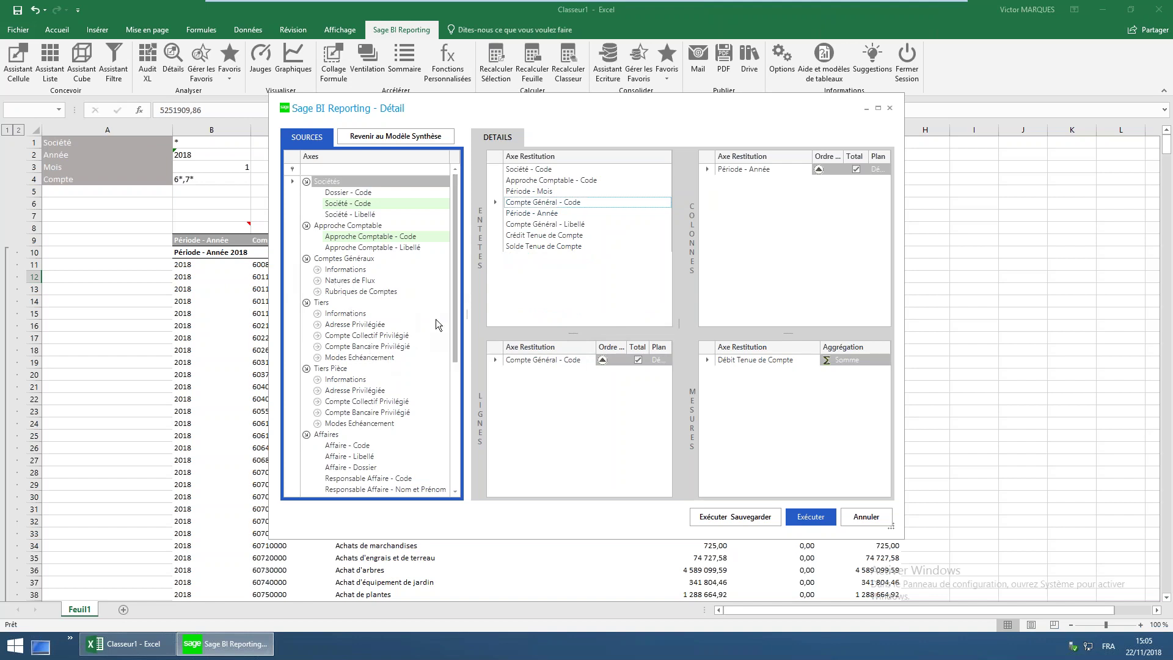
Add Pièce - Numéro and Journal - Code as row axes and run the detail query
left_click_drag(456, 325, 427, 457)
left_click(317, 480)
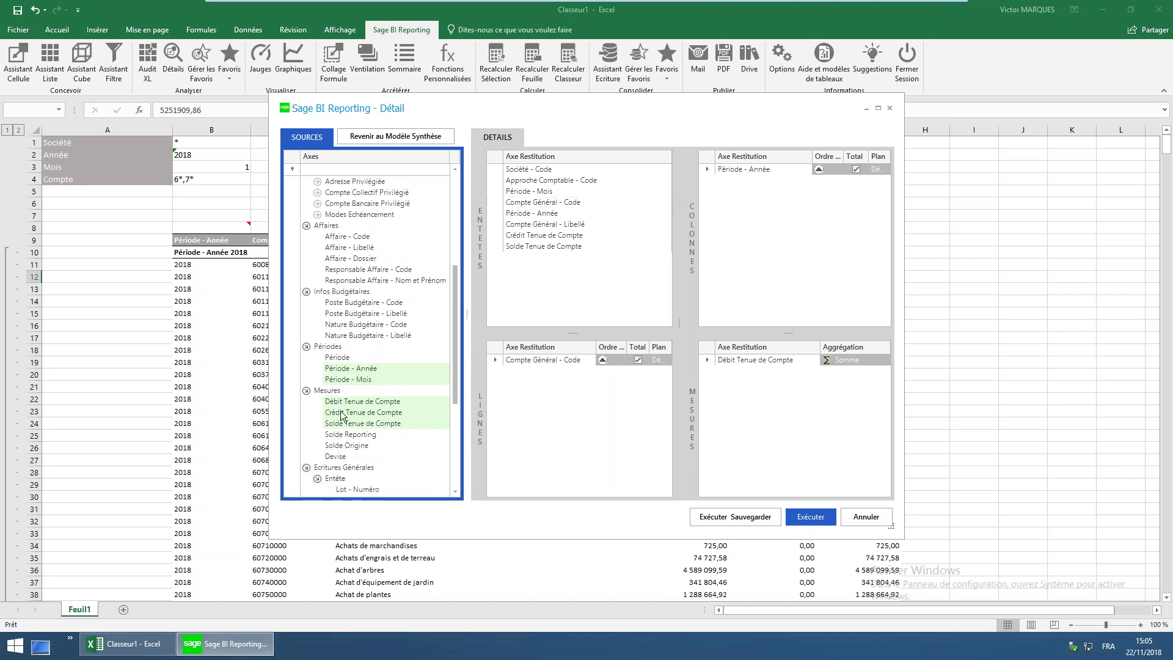
left_click_drag(456, 387, 443, 452)
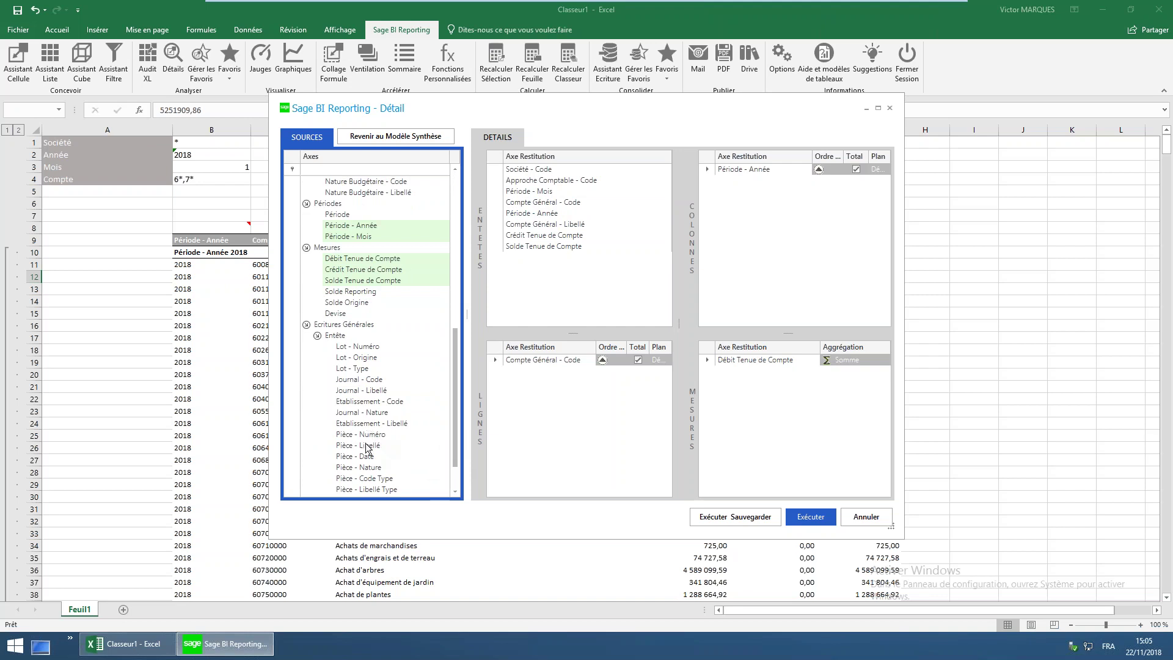
left_click_drag(361, 437, 530, 386)
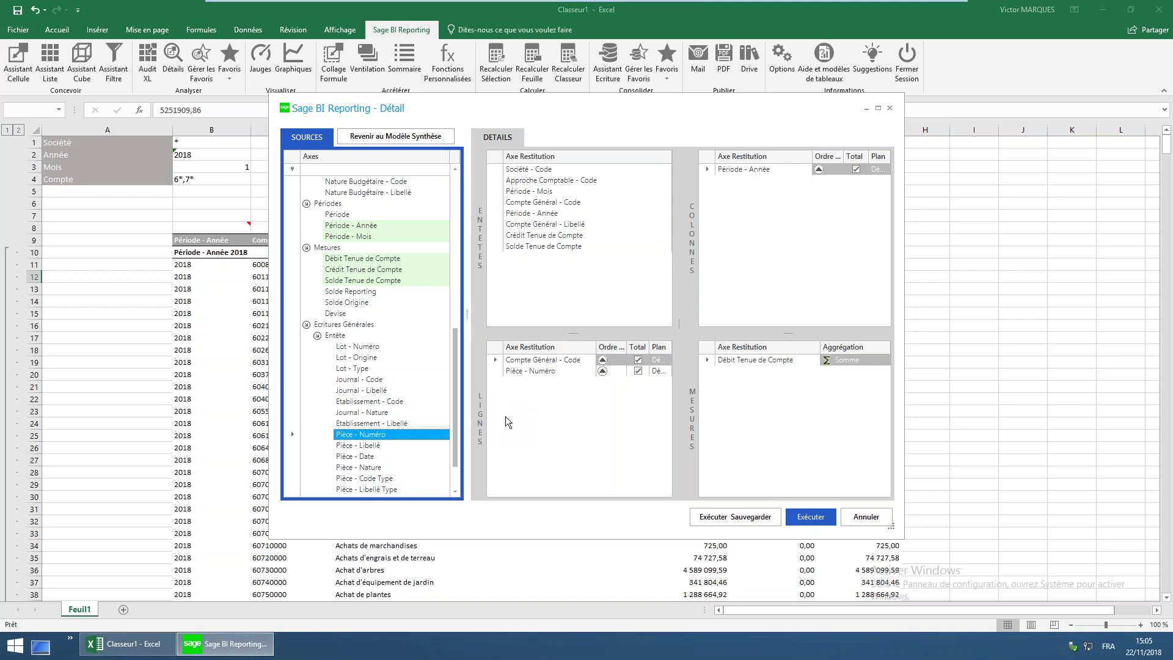
left_click_drag(377, 383, 542, 396)
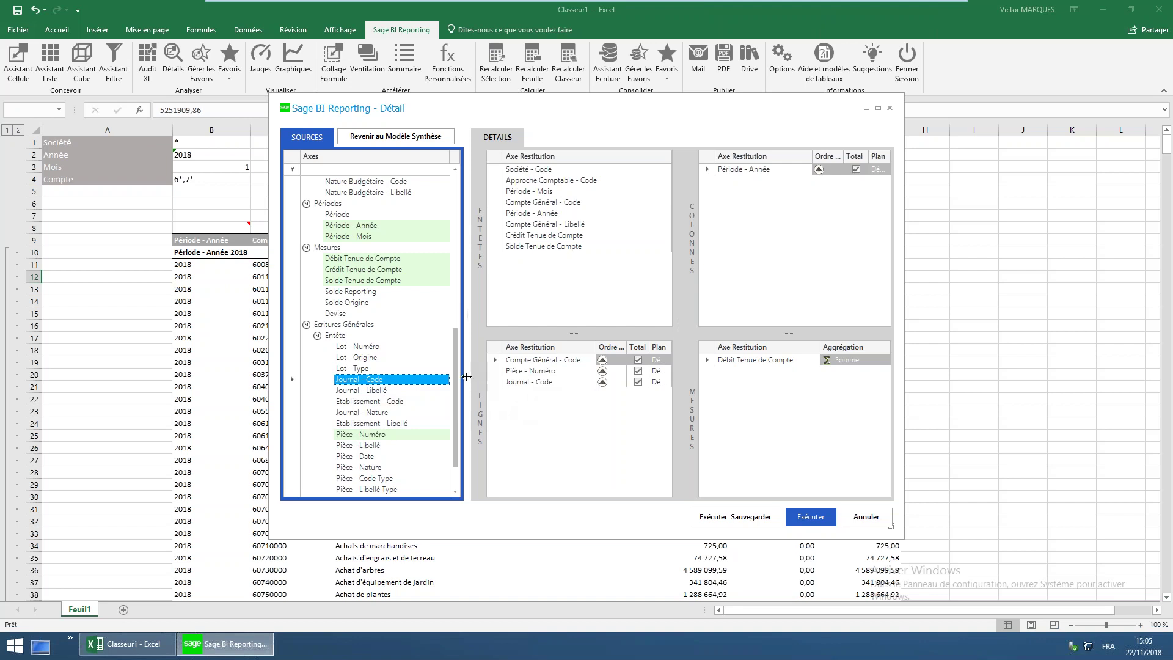
left_click_drag(454, 371, 449, 235)
left_click(813, 519)
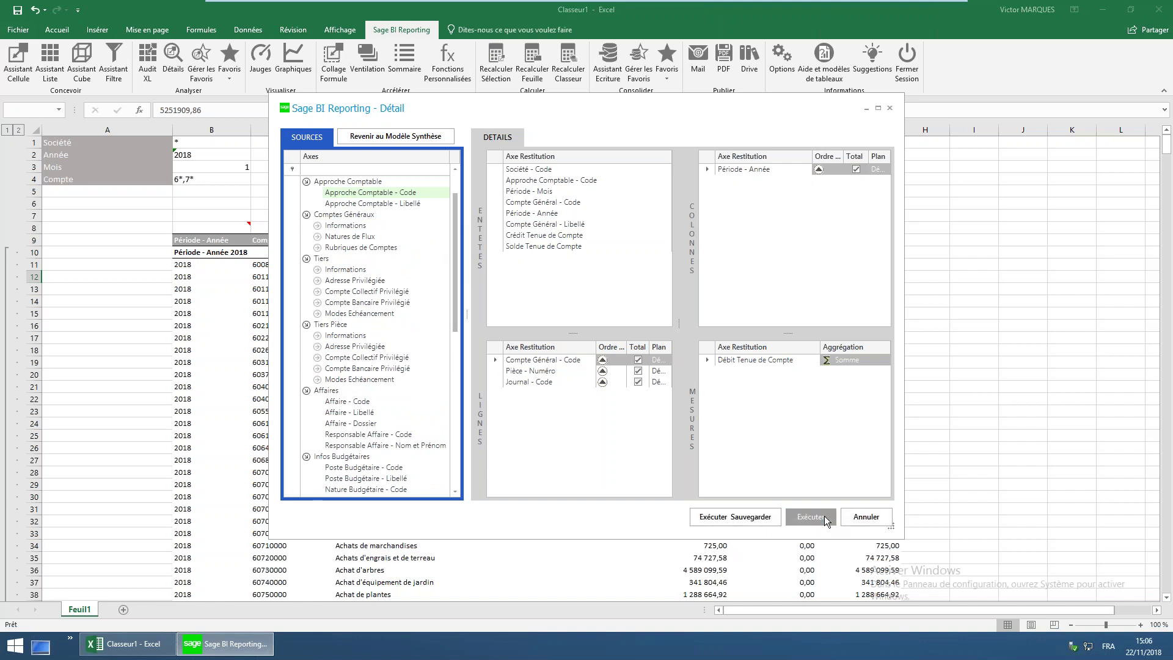
Execute and save the detail query with the designation 'Détail Sage FRP 1000'
left_click(750, 519)
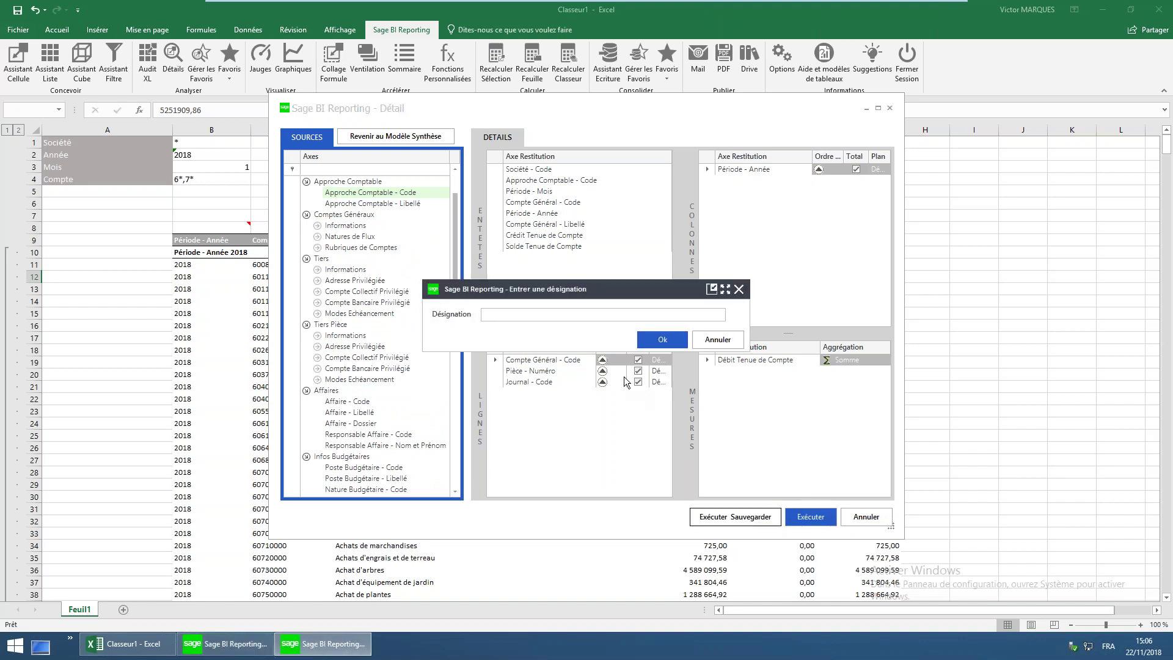
type("Détail Sage FRP 1000")
left_click(662, 338)
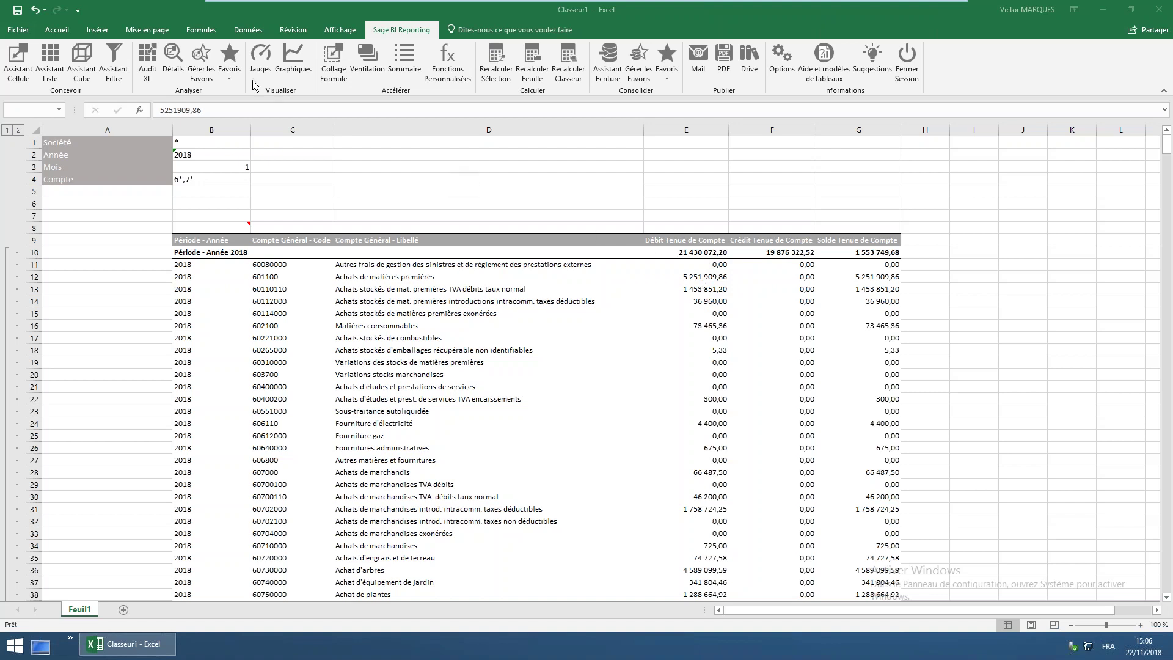
Open account 601100's detail pieces and insert Période - Mois between the Pièce and Journal rows
left_click(174, 58)
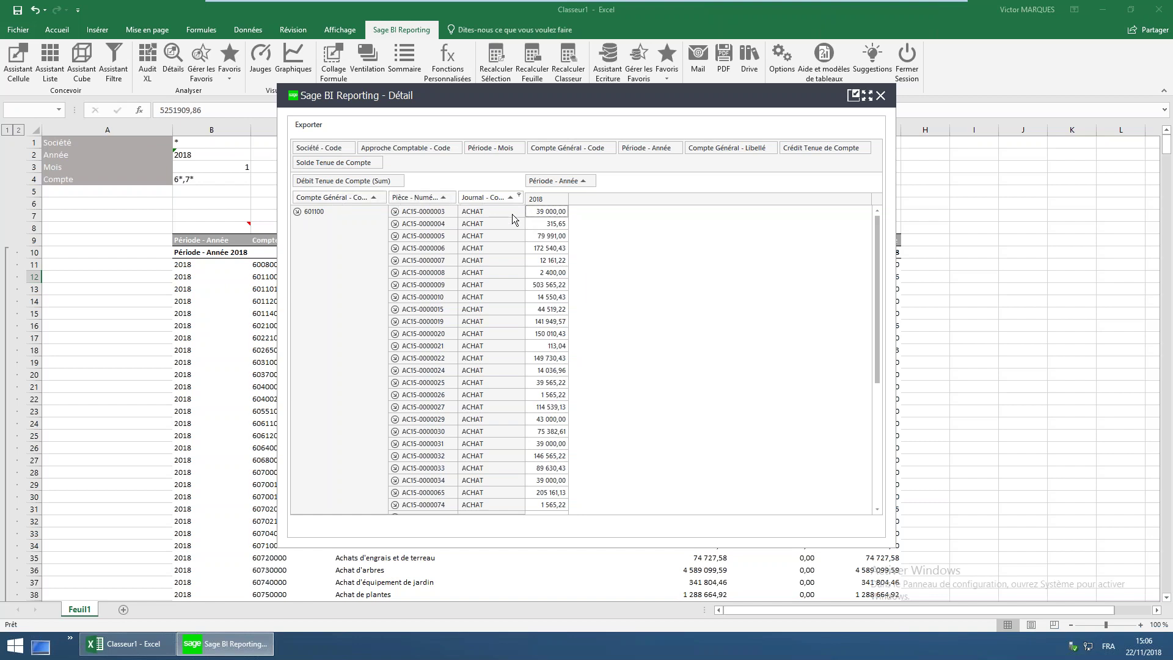
left_click(297, 211)
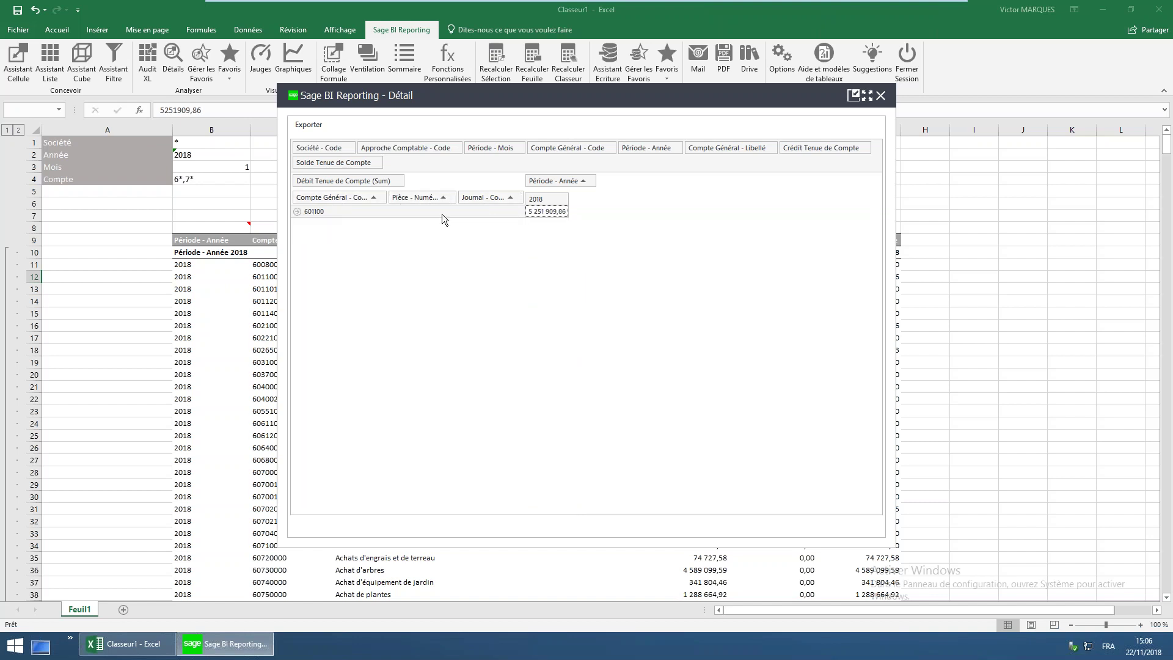
left_click_drag(540, 100, 510, 334)
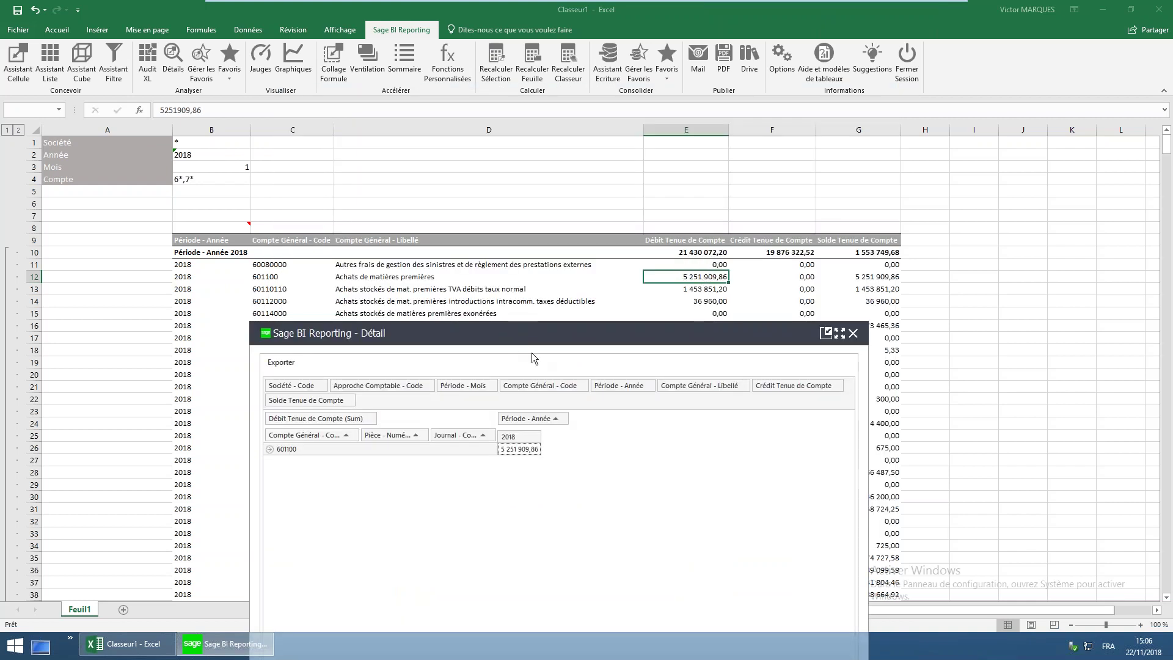
left_click(270, 449)
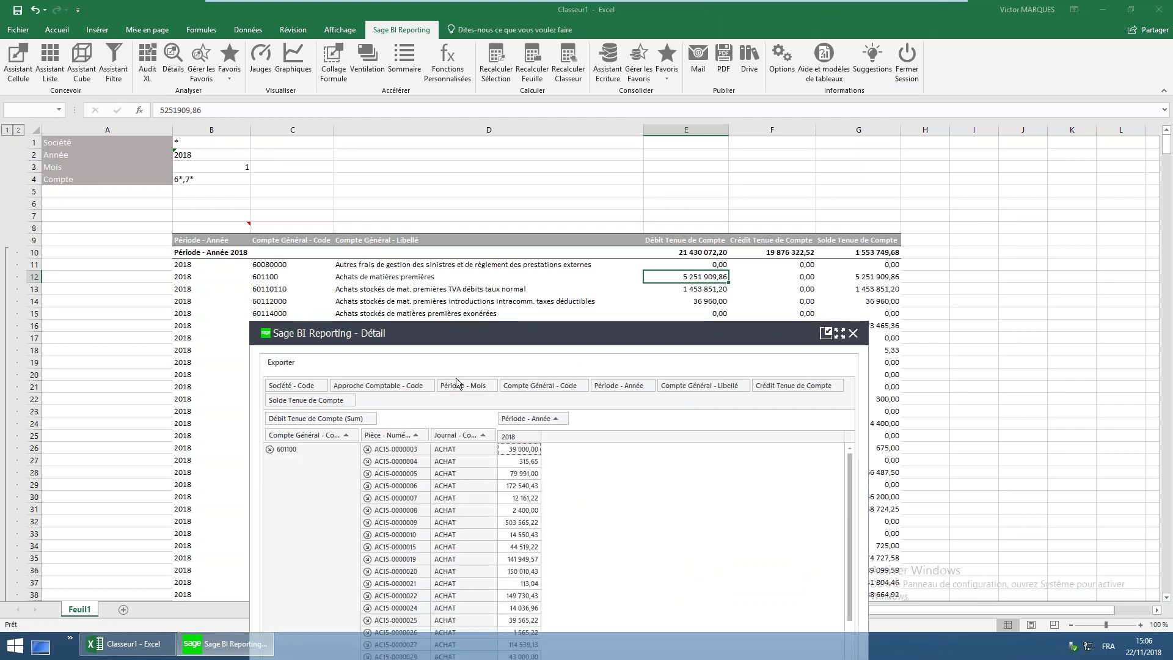
left_click_drag(460, 390, 457, 433)
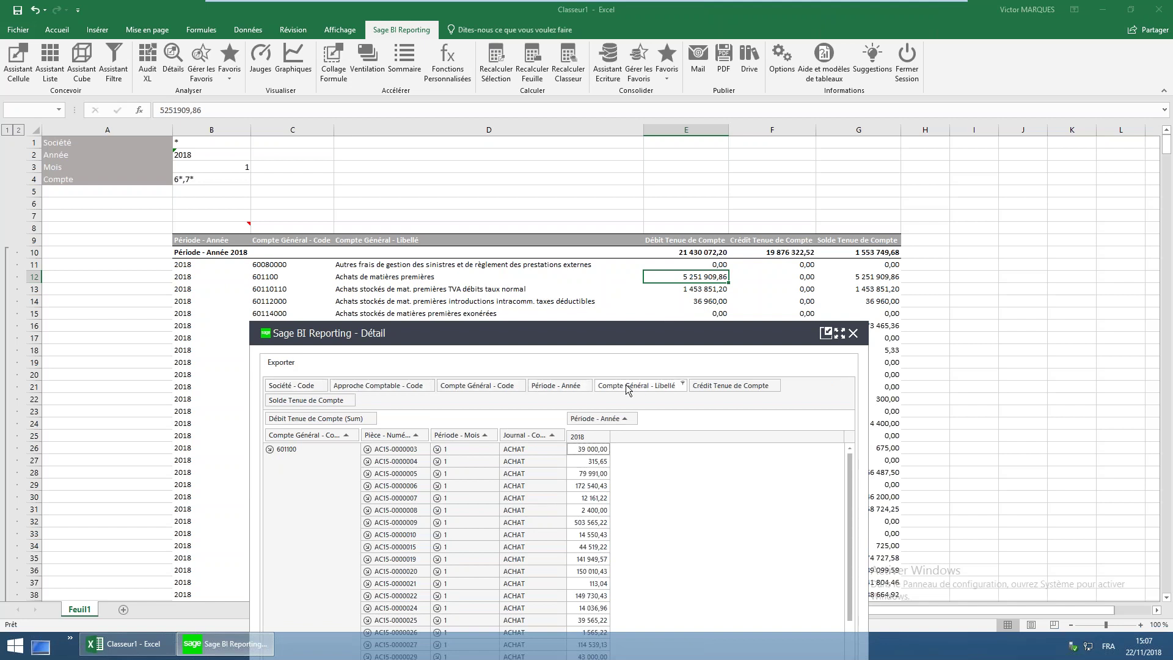
left_click_drag(639, 340, 617, 192)
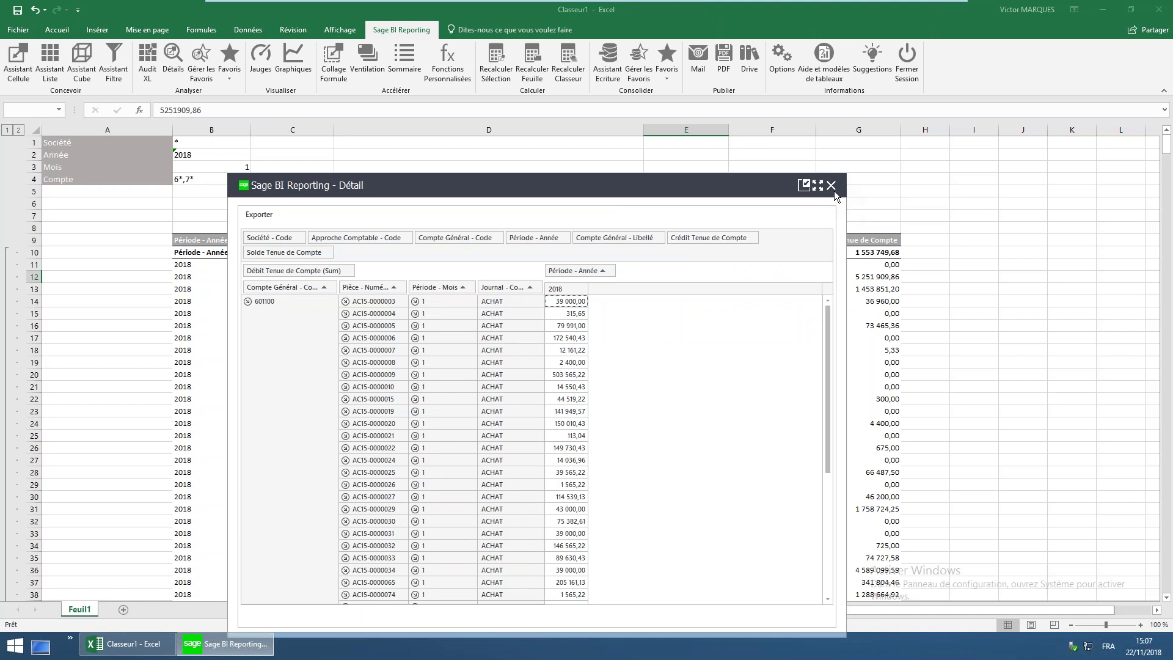
Close the detail window and change the B8 list report's output format to Tableau Croisé Dynamique
left_click(834, 190)
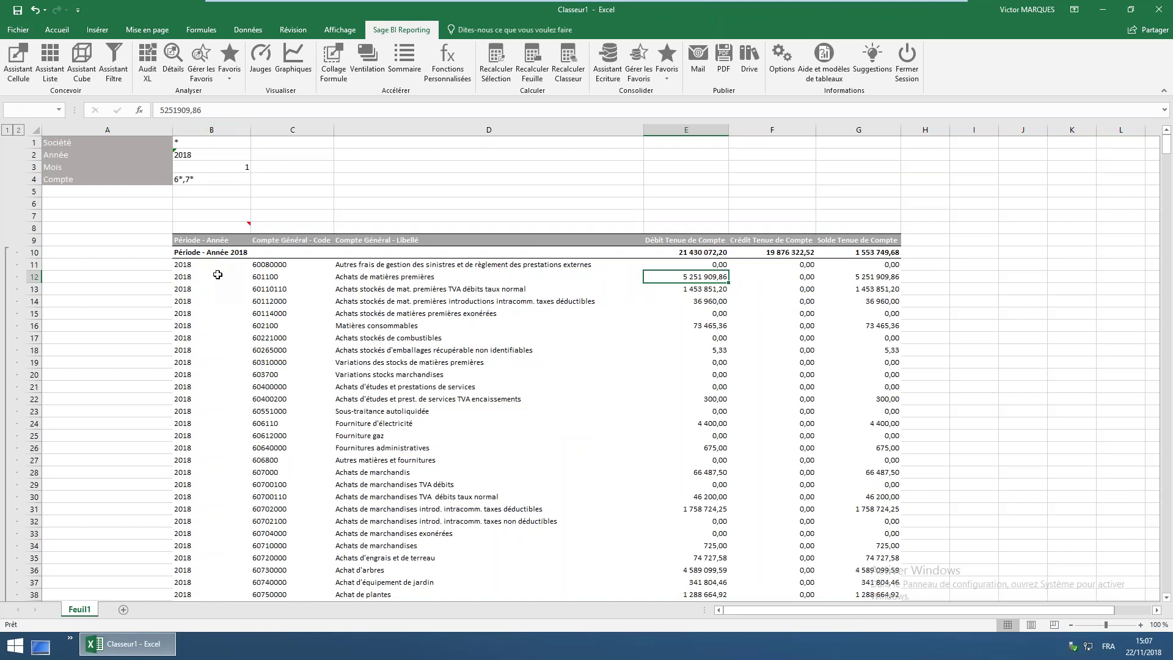
left_click(224, 225)
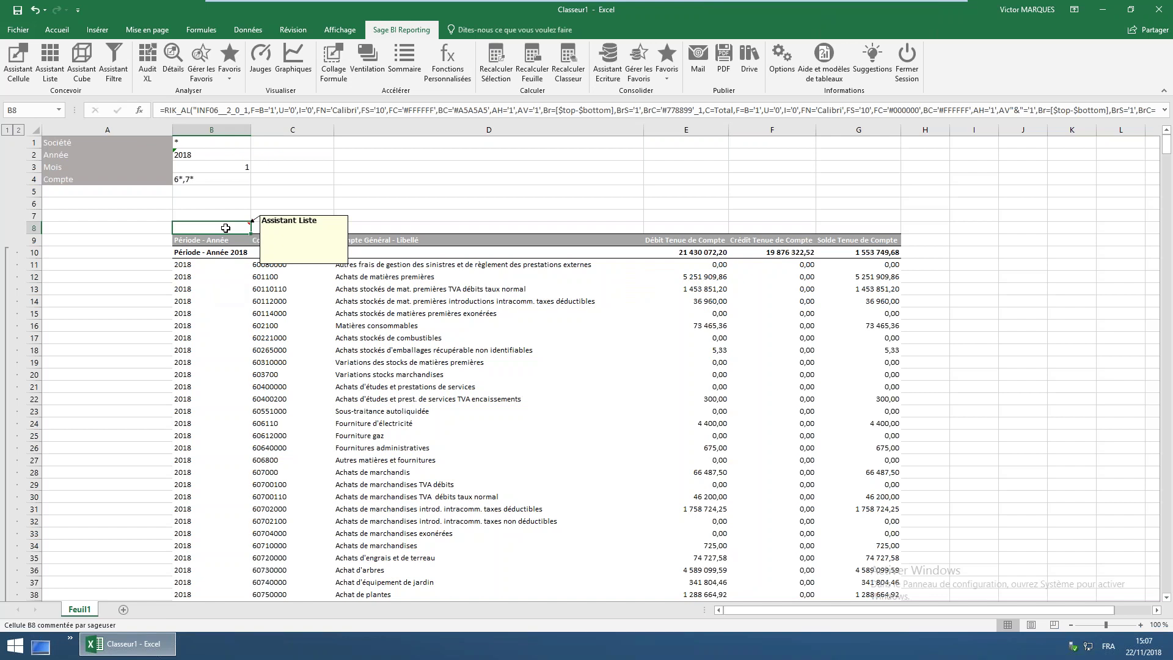
double_click(226, 228)
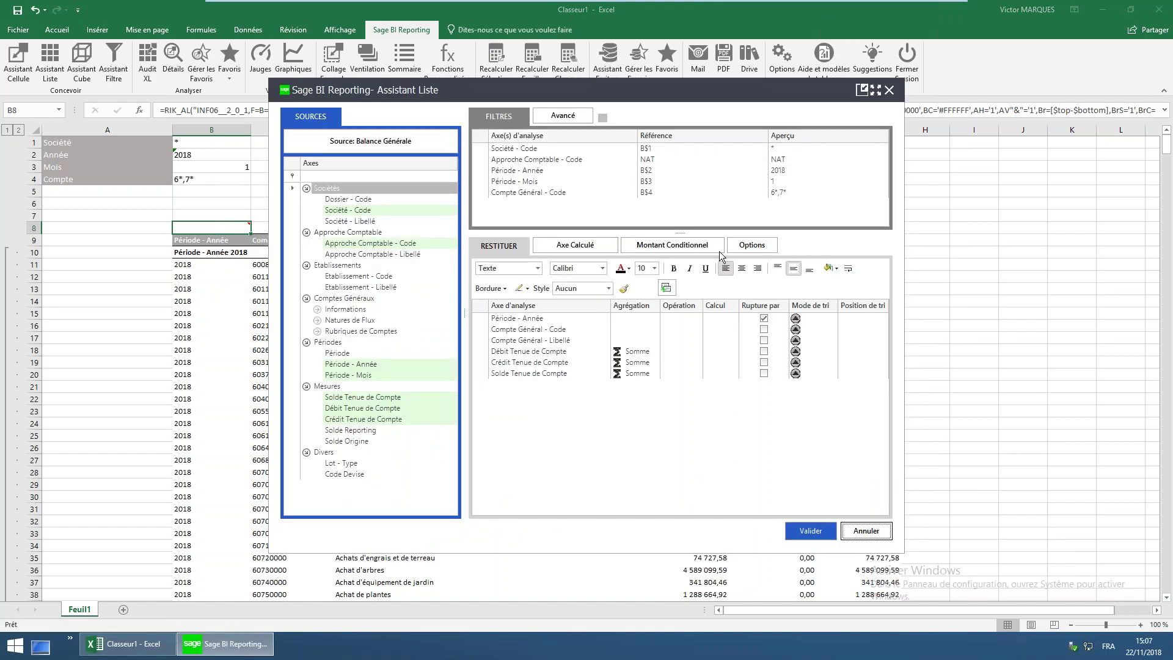
left_click(753, 245)
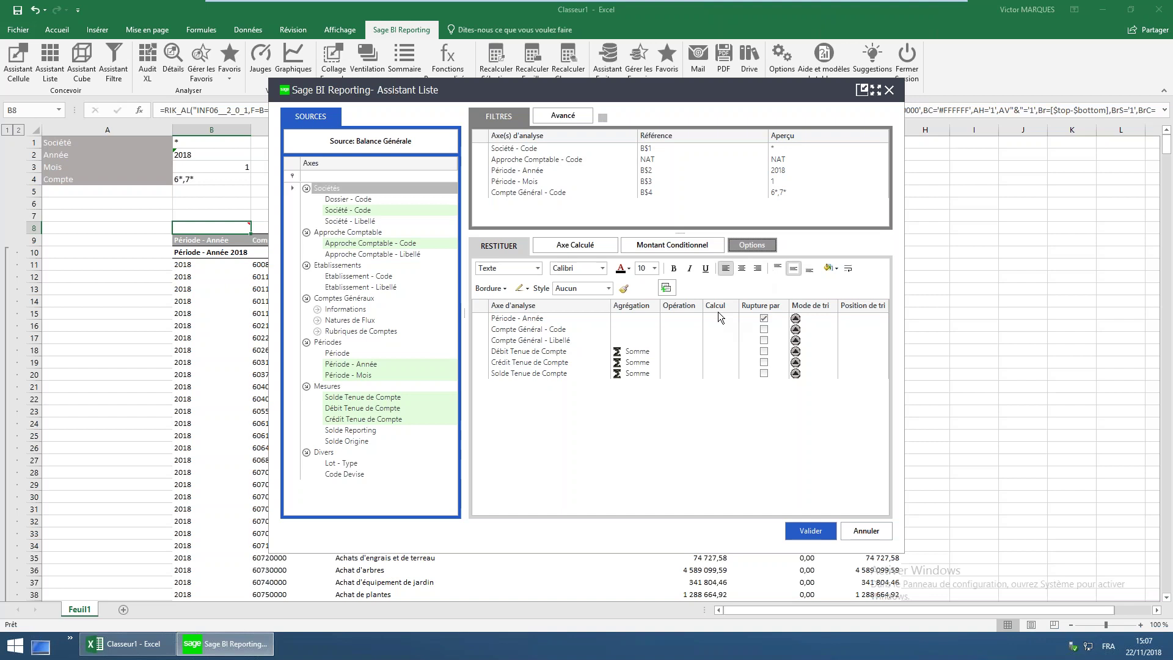
left_click(740, 252)
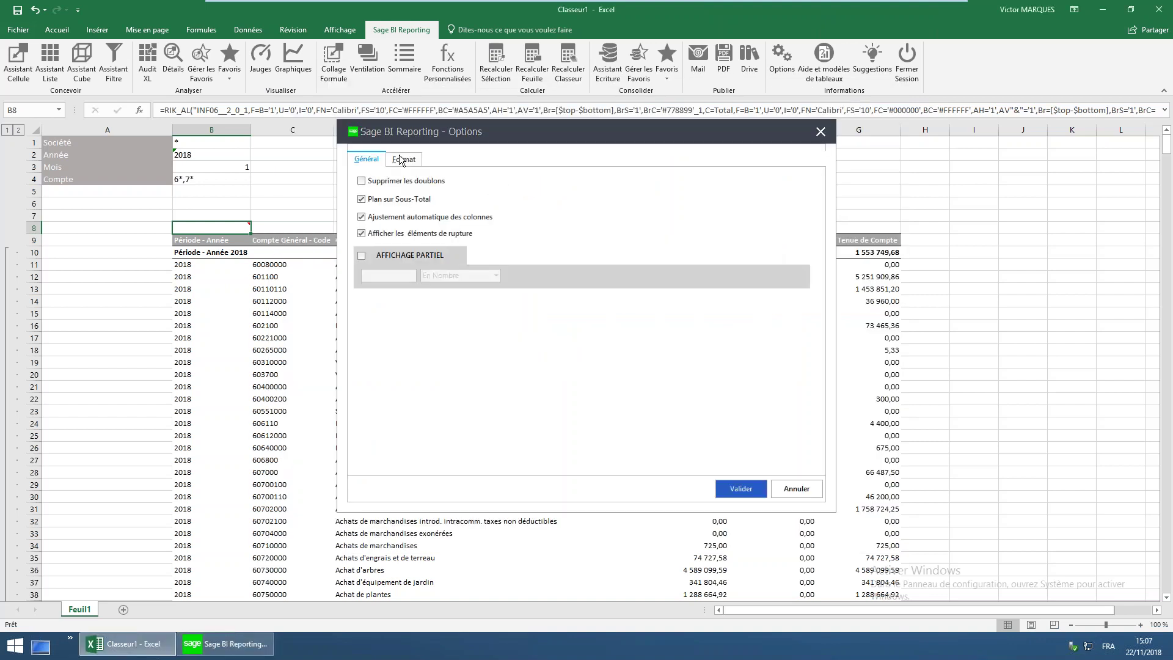
left_click(403, 159)
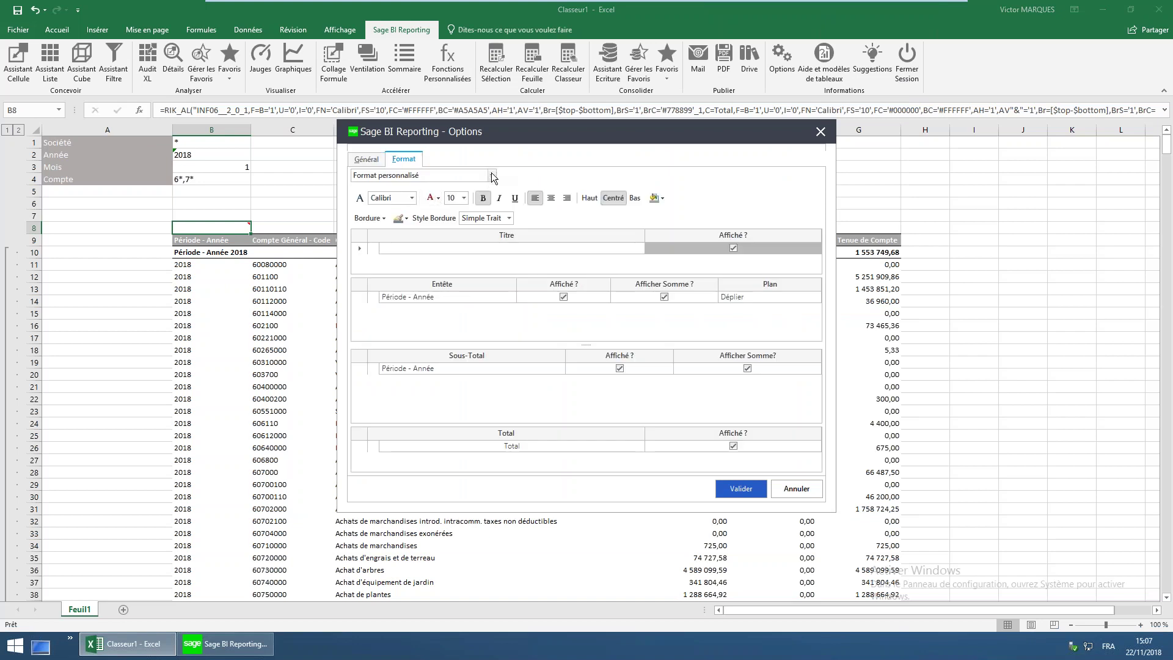
left_click(492, 176)
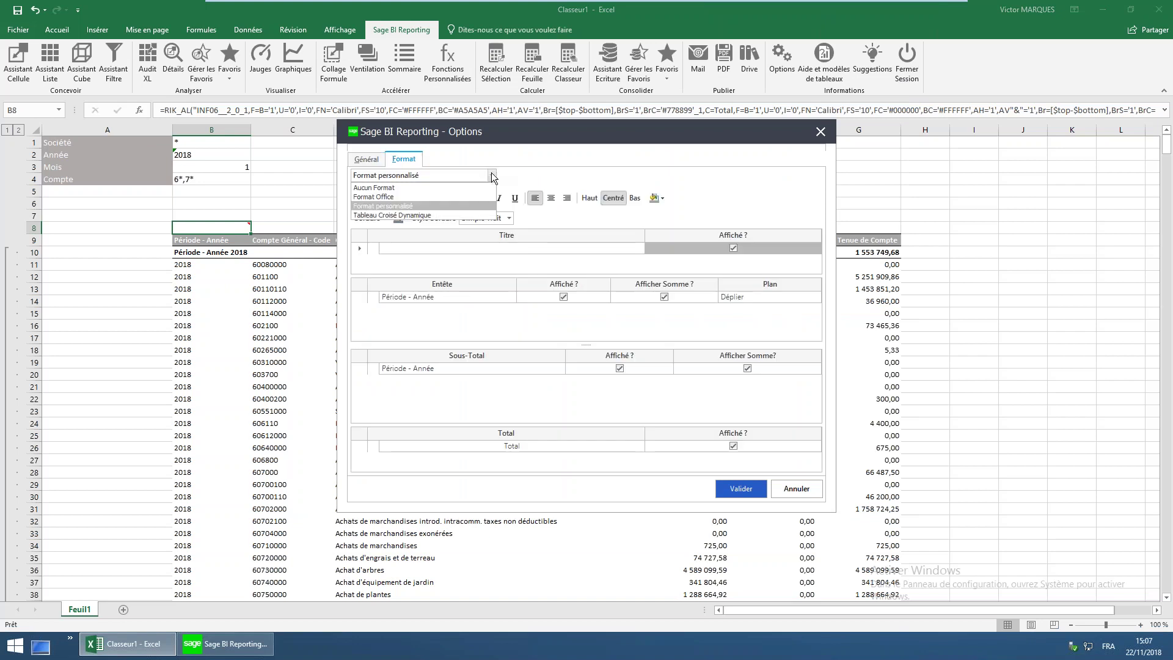
left_click(428, 215)
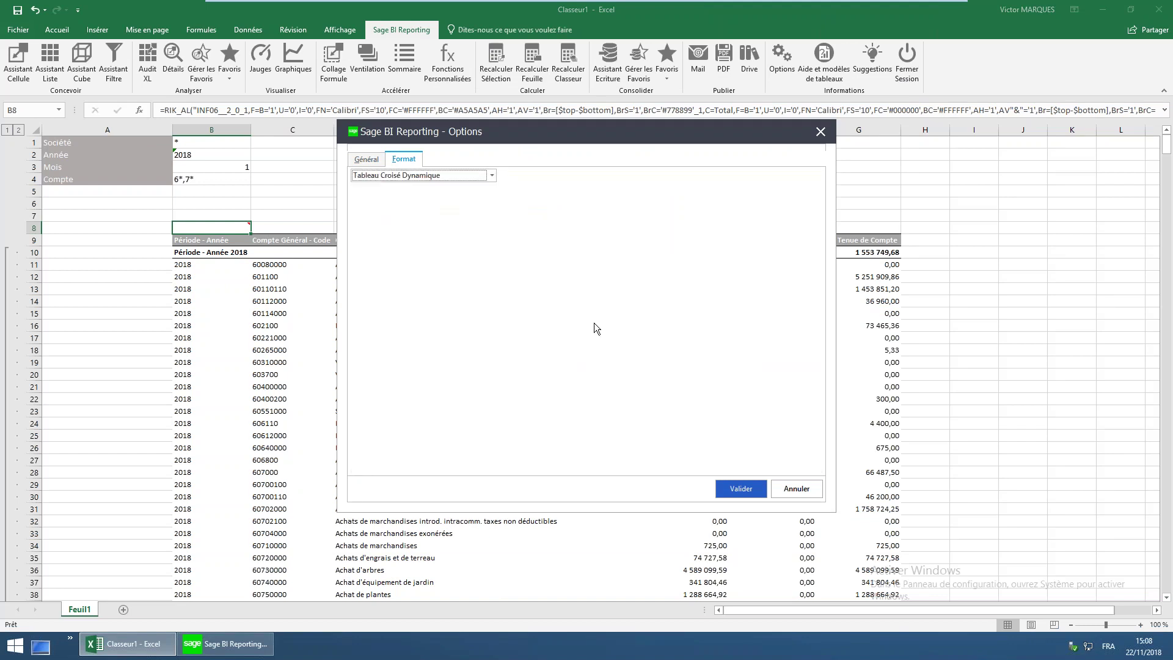
left_click(739, 489)
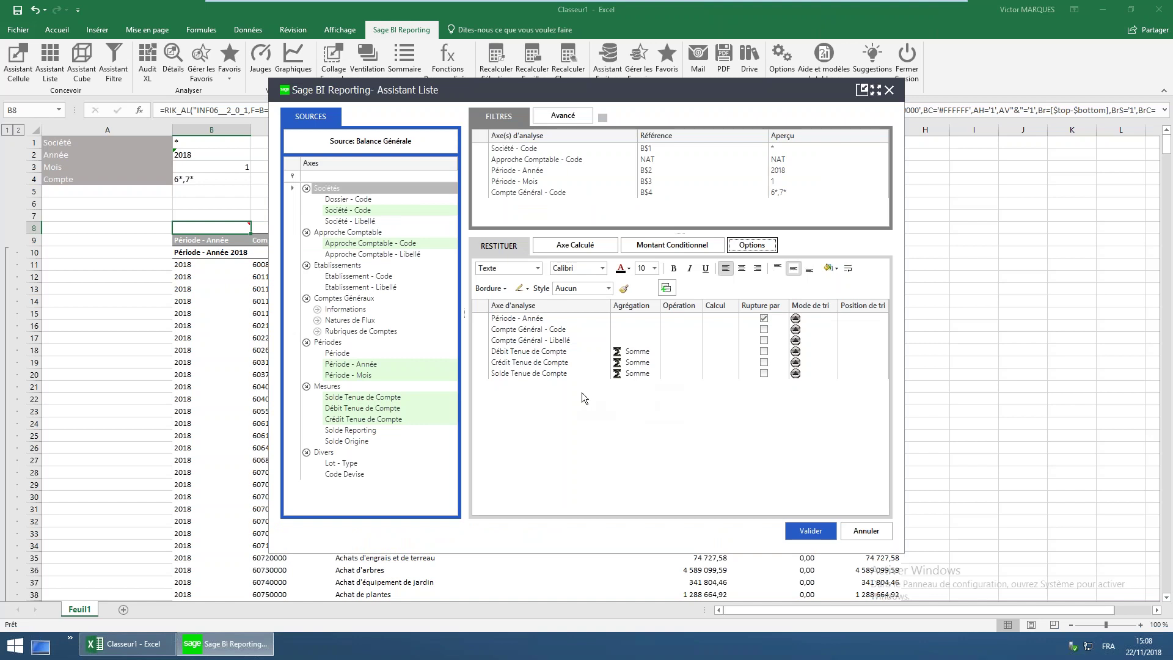
left_click(807, 530)
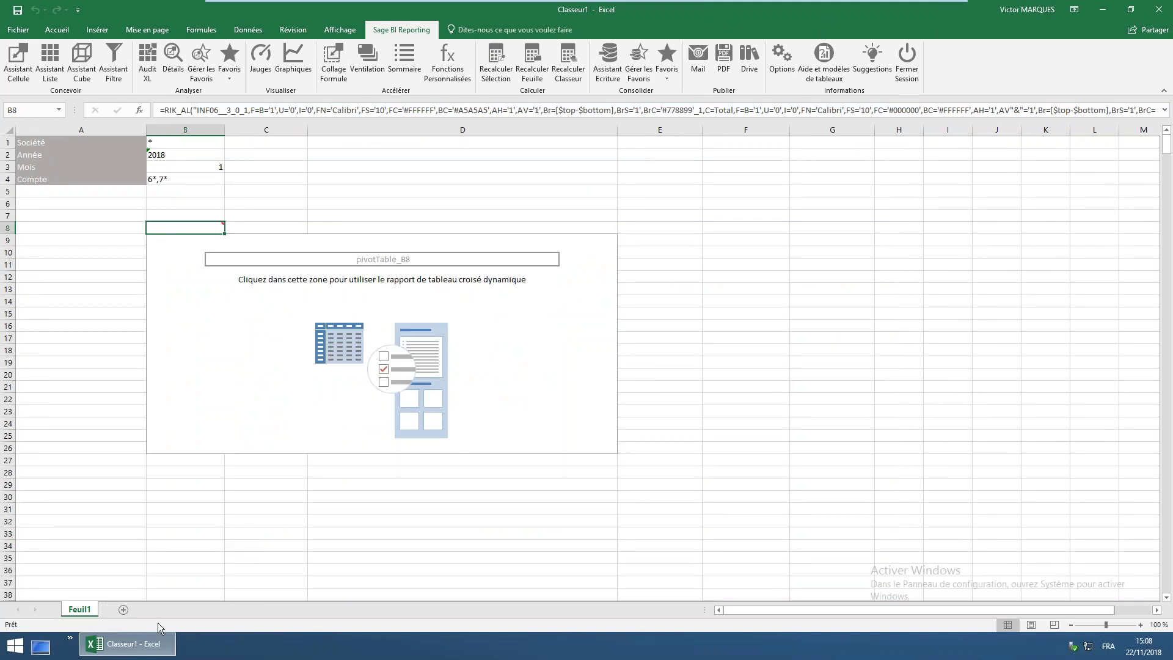
Lay out the pivot with Compte Général - Code rows, Période - Année columns, summed Solde Tenue de Compte values
left_click(413, 347)
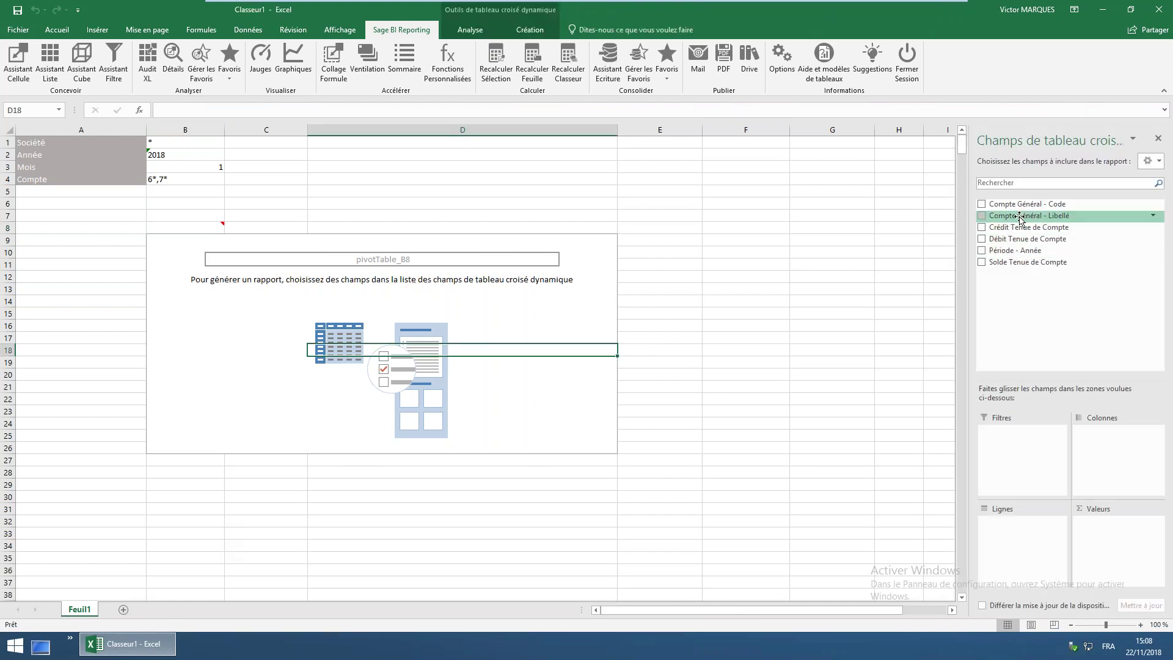
left_click_drag(1021, 207, 1032, 540)
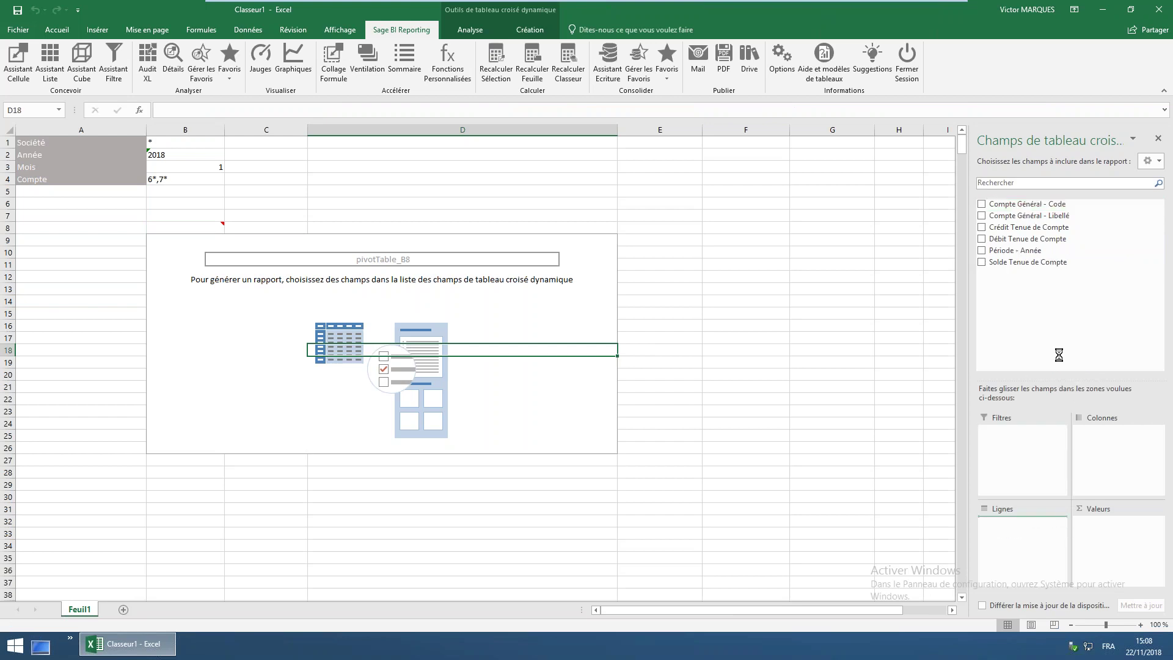
left_click_drag(1011, 253, 1106, 431)
left_click_drag(1026, 263, 1127, 544)
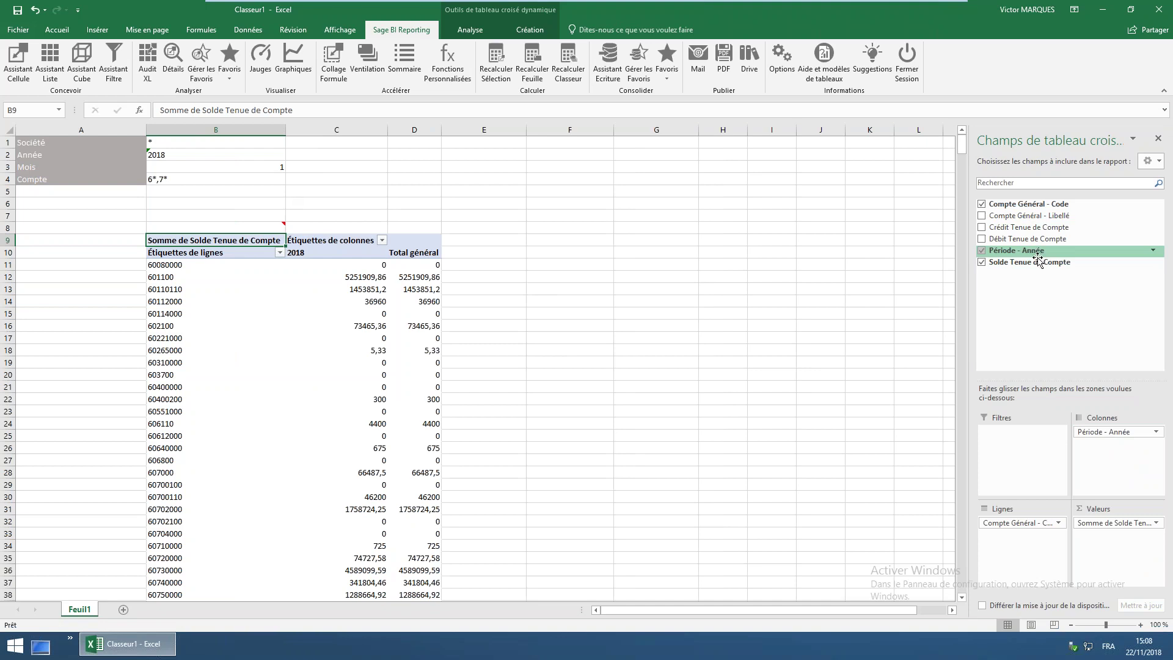
Set the Année filter in B2 to * so the pivot shows 2017–2020, then widen columns C–G
left_click(213, 156)
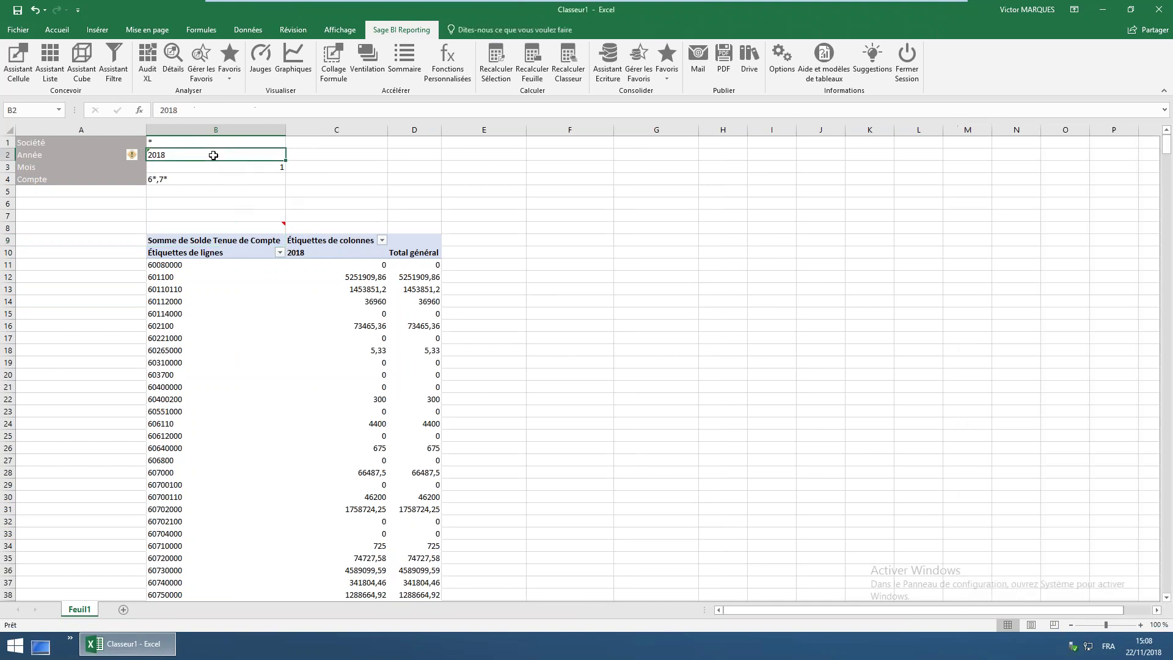
type("*")
key("Return")
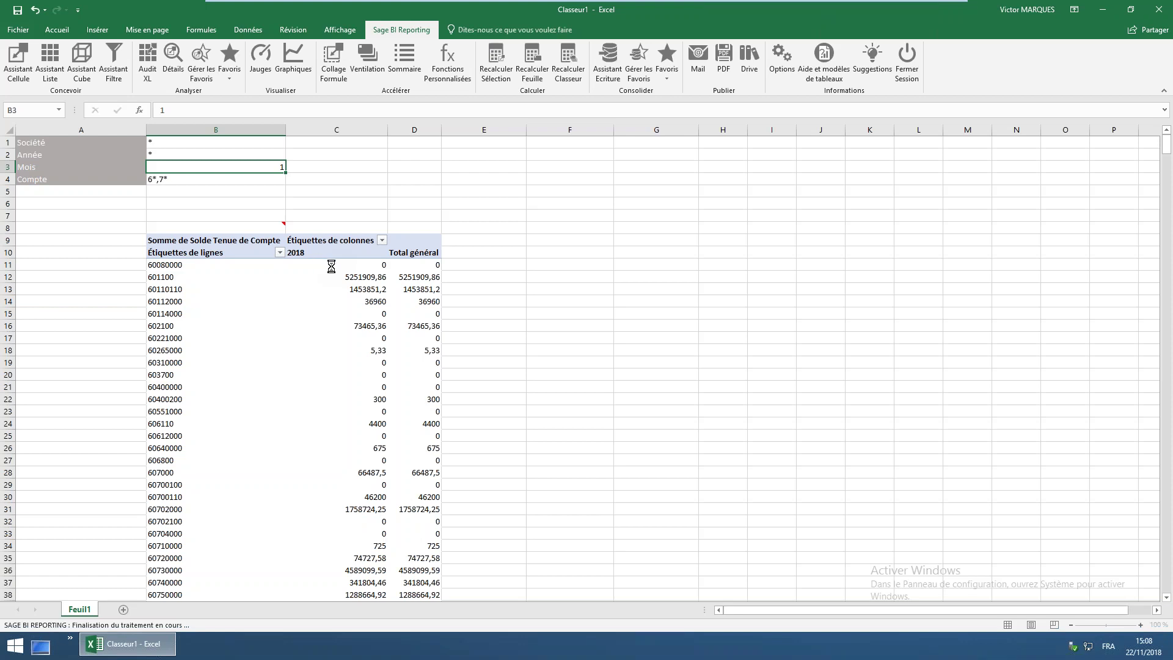
left_click(388, 274)
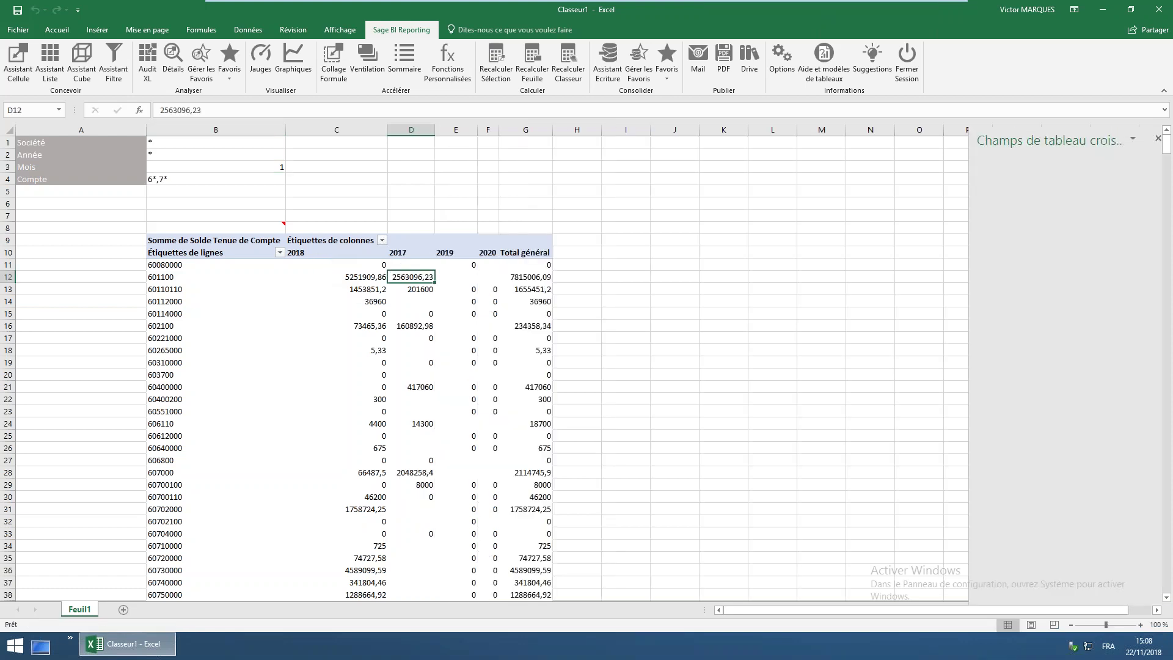
left_click_drag(398, 129, 550, 244)
left_click(531, 294)
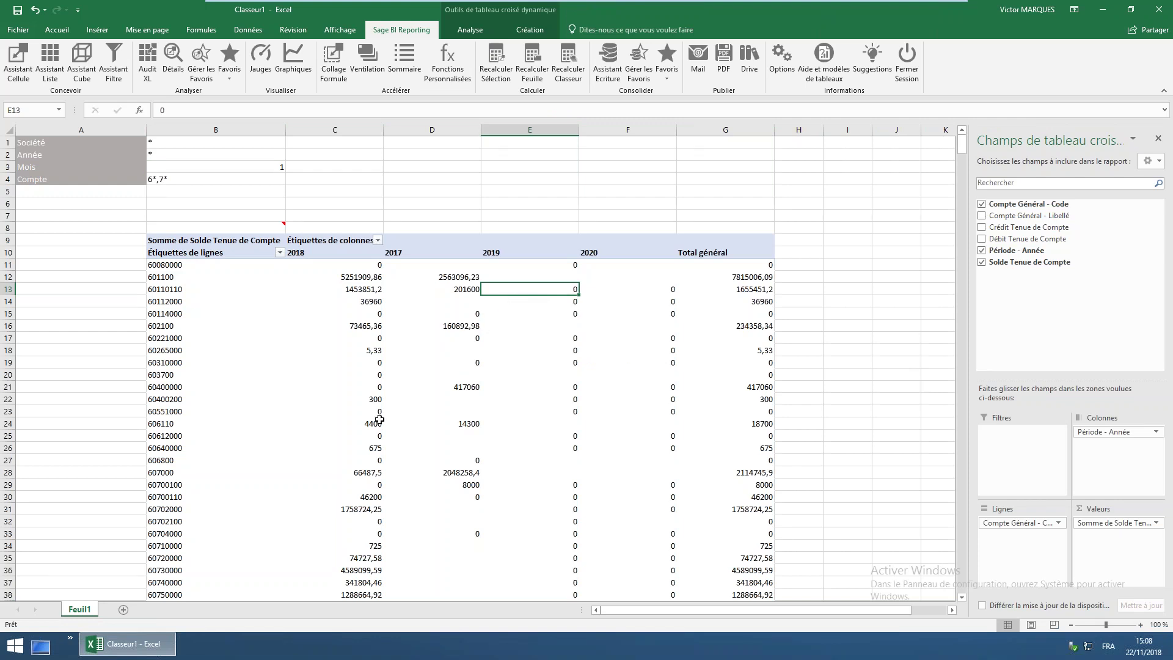
Filter Société in B1 to the range Société 1-1 through Société 3
left_click(216, 142)
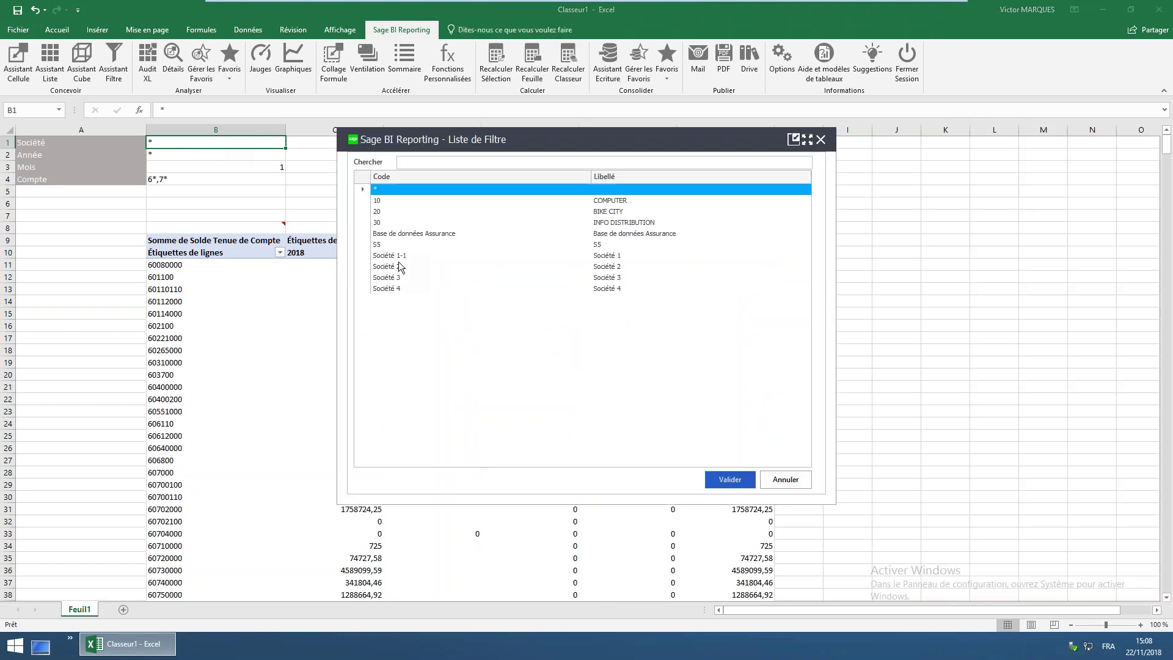
left_click(400, 256)
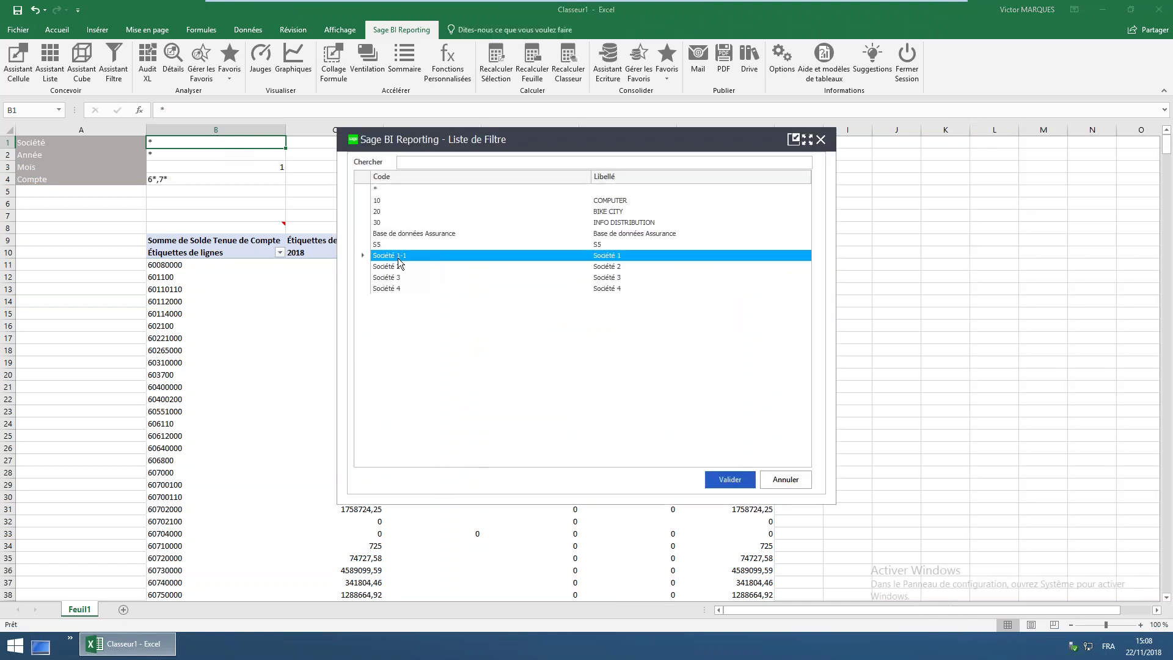
left_click(397, 278, "shift")
left_click(727, 479)
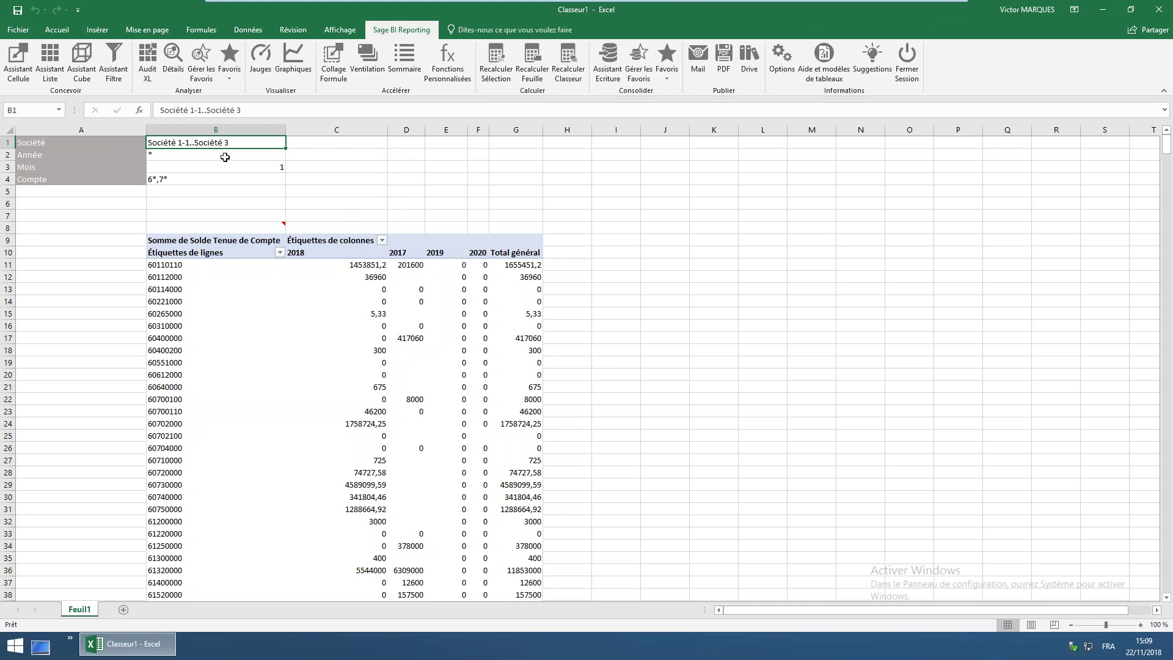
Start a Sage BI Reporting Save As and choose the Groupes > DAF folder as destination
left_click(19, 30)
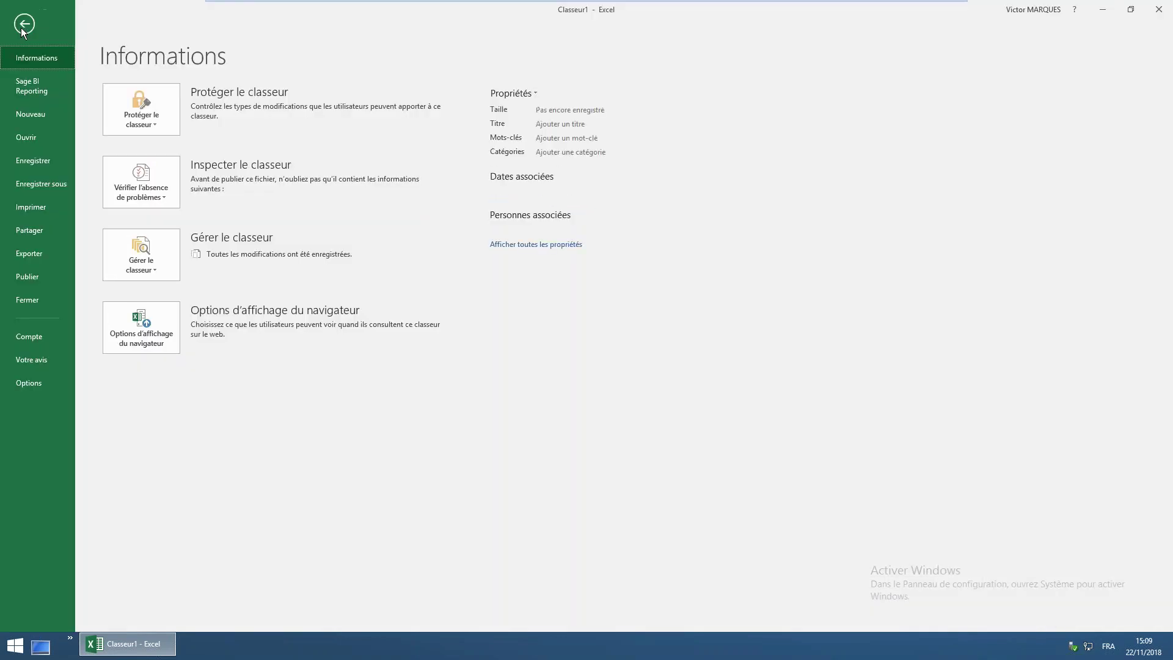
left_click(41, 88)
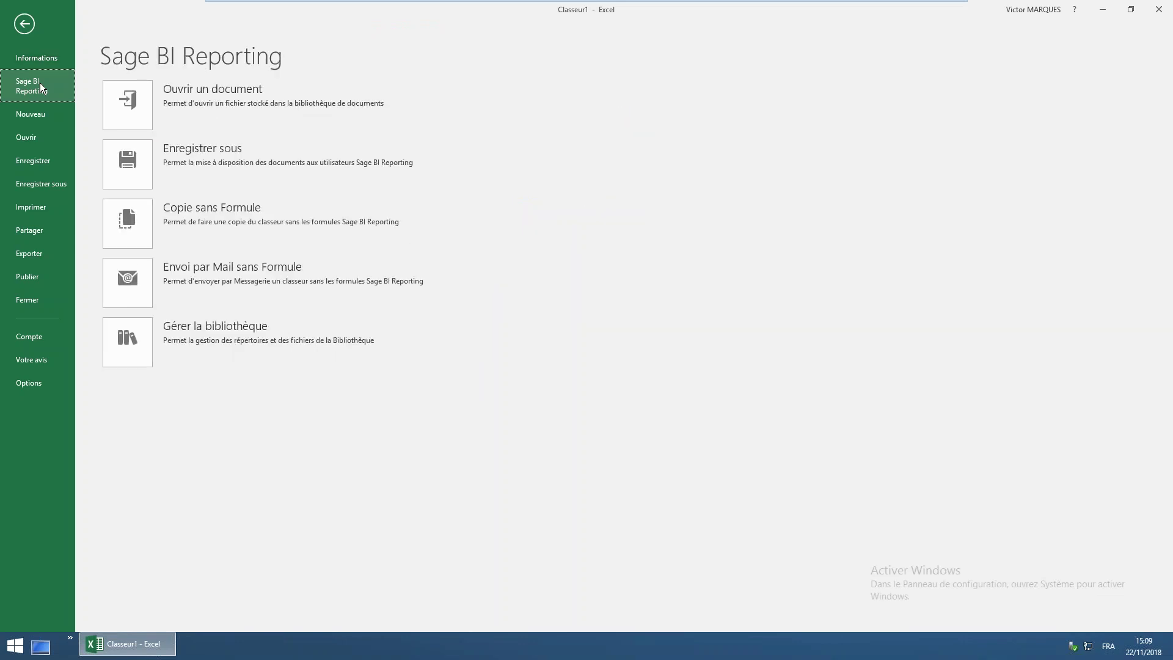
left_click(130, 164)
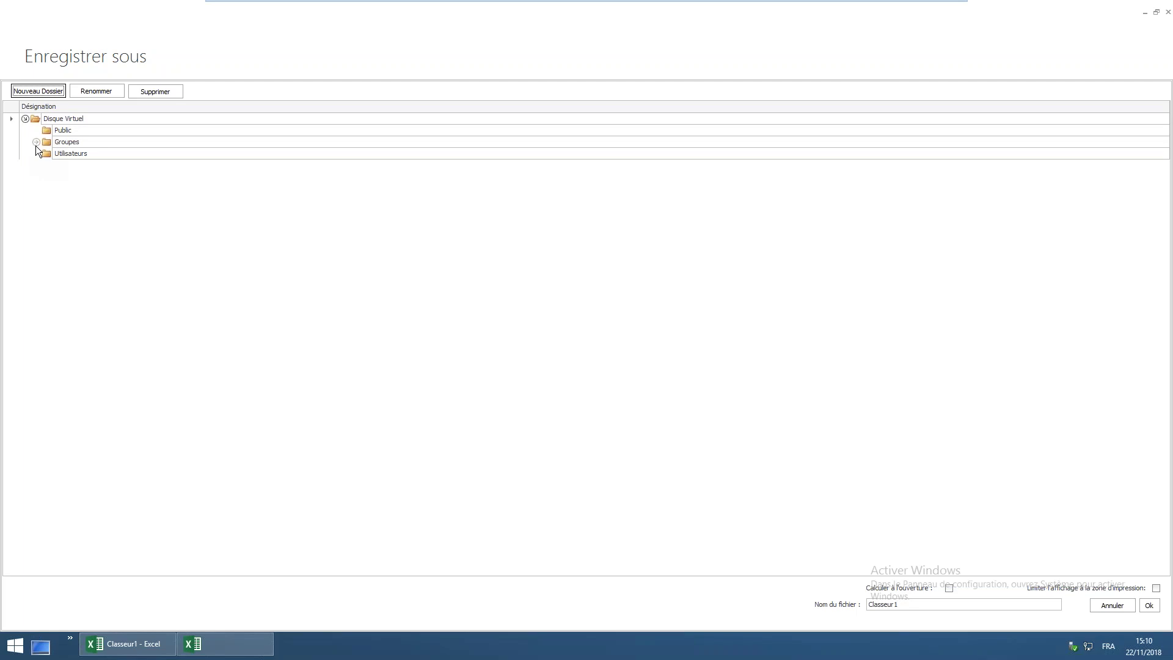
left_click(35, 146)
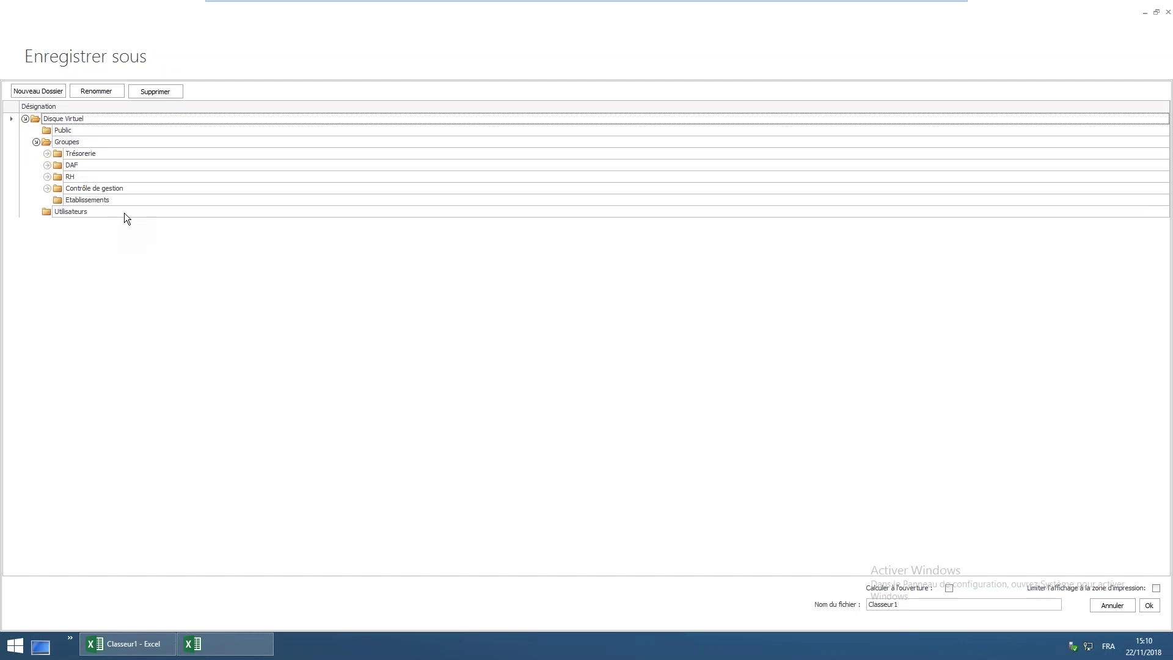
left_click(47, 153)
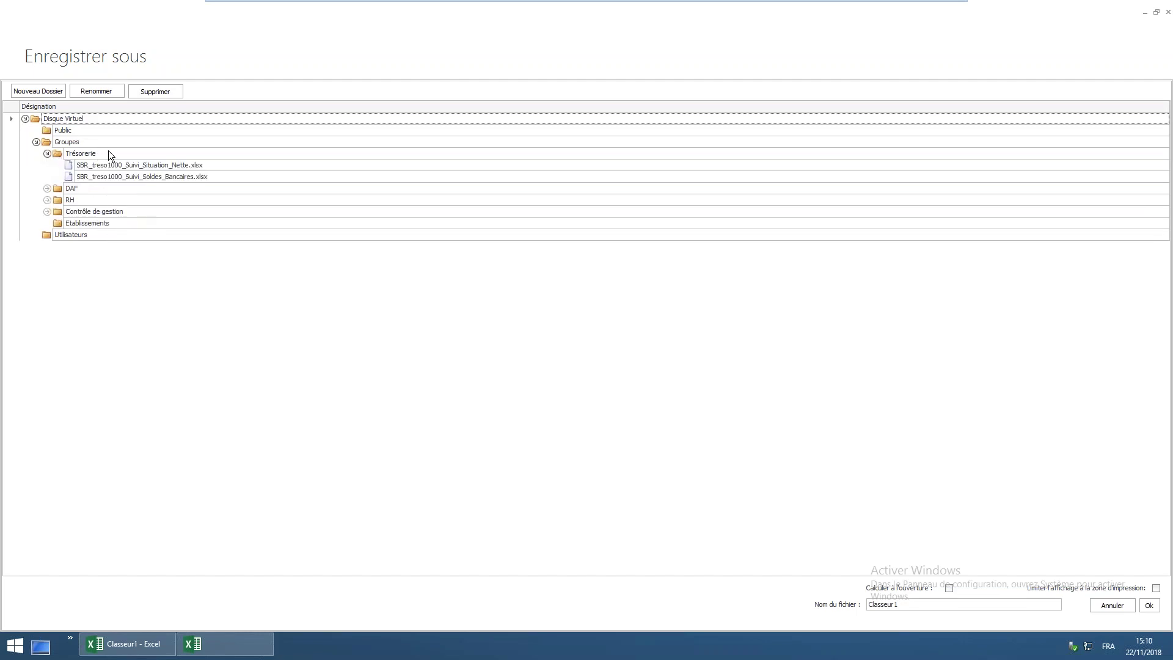
left_click(47, 188)
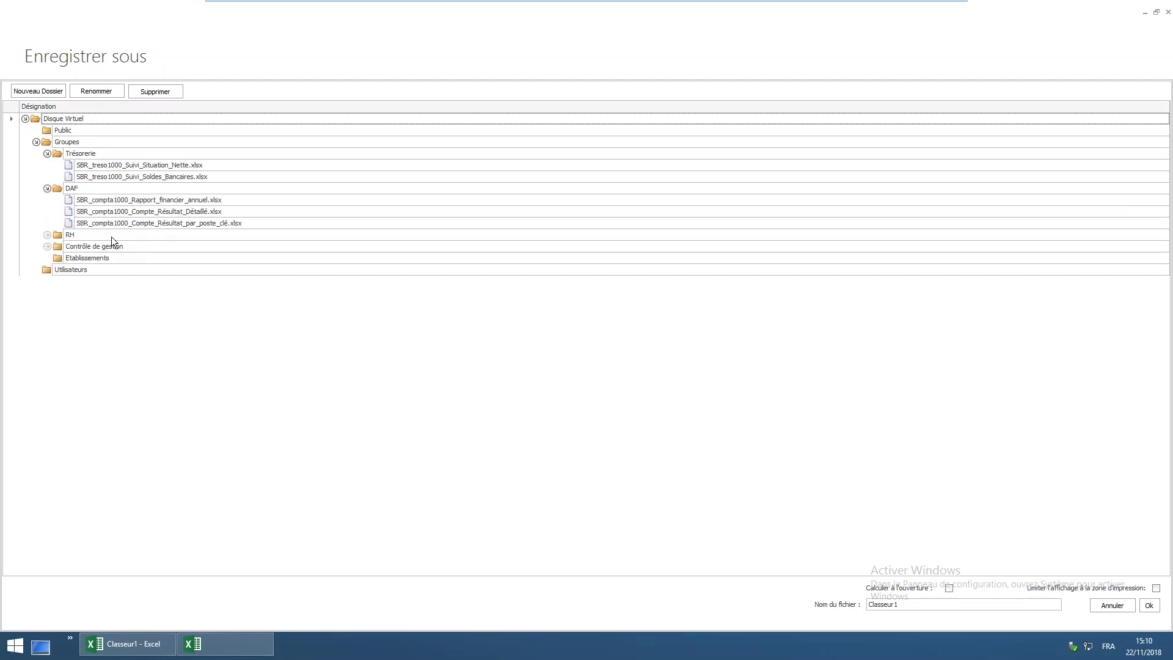
left_click(48, 236)
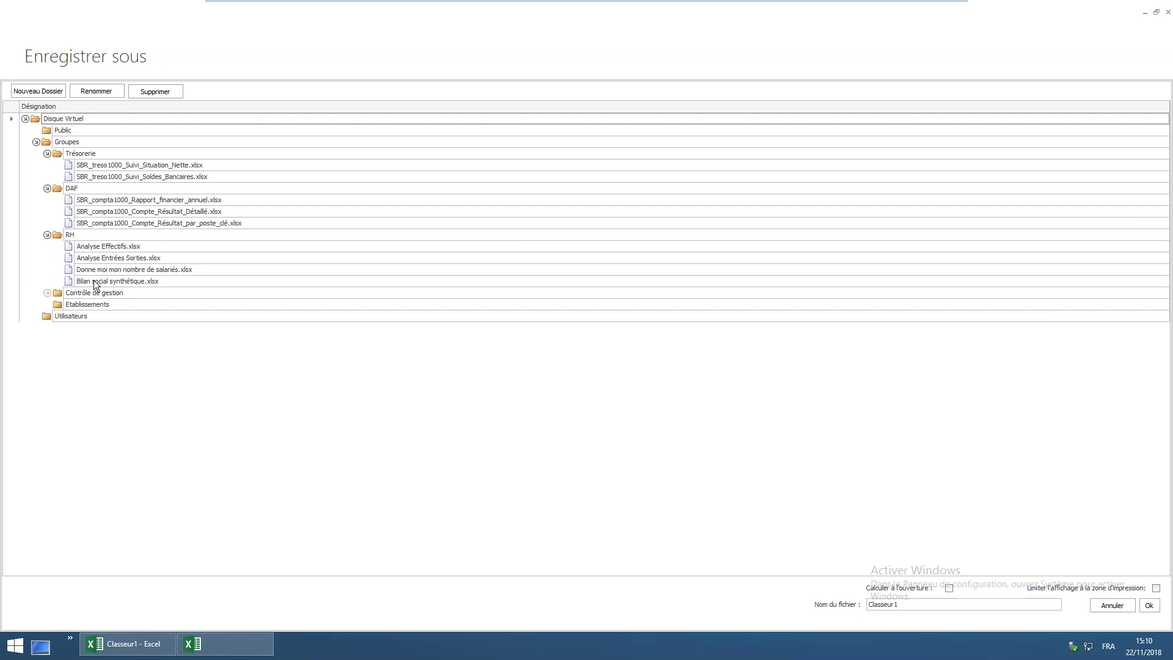
left_click(48, 292)
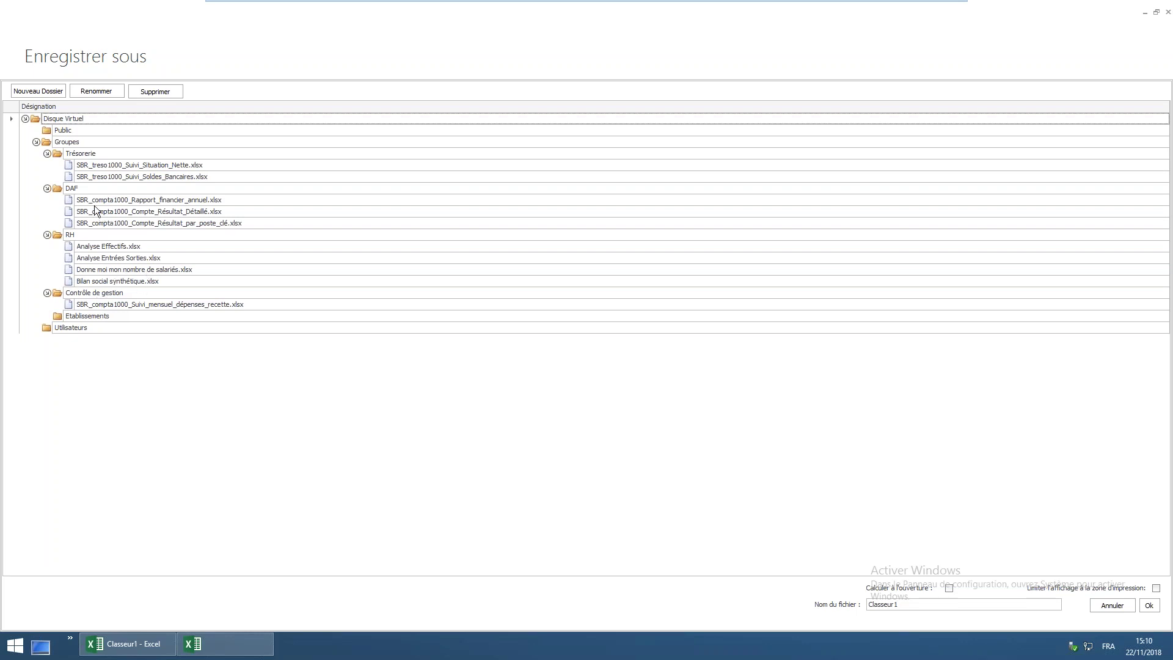
left_click(69, 190)
Name the file 'Webcibf BI' and confirm saving it into DAF
left_click(900, 605)
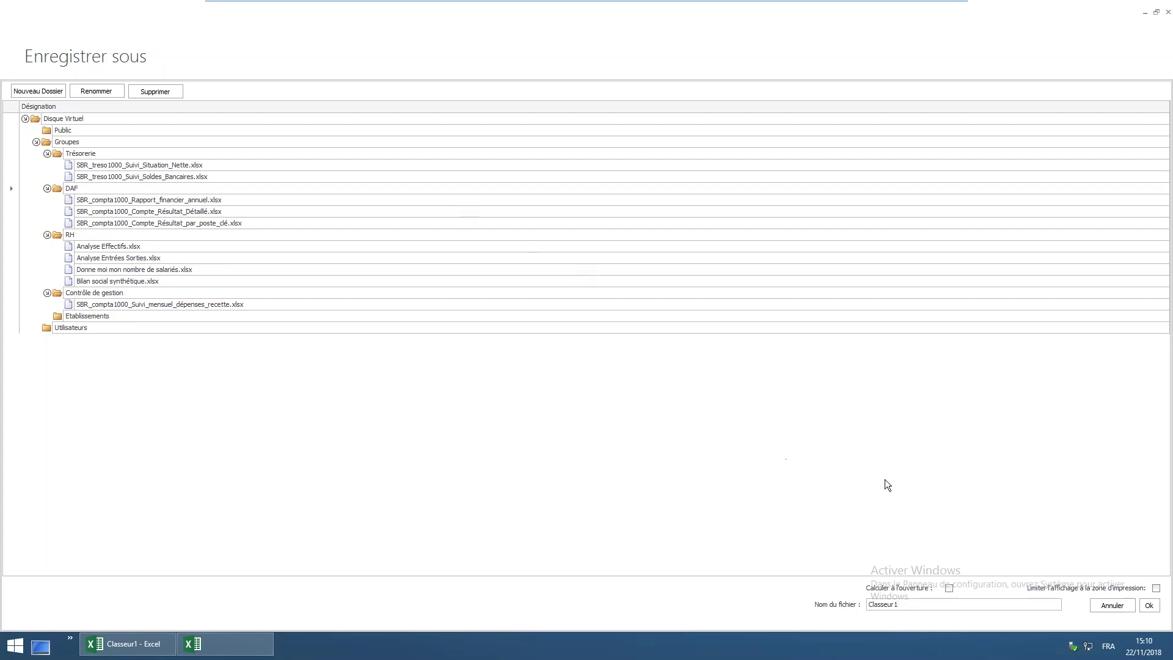
left_click_drag(904, 603, 868, 604)
type("Webcibf BI")
left_click(69, 191)
left_click(1144, 608)
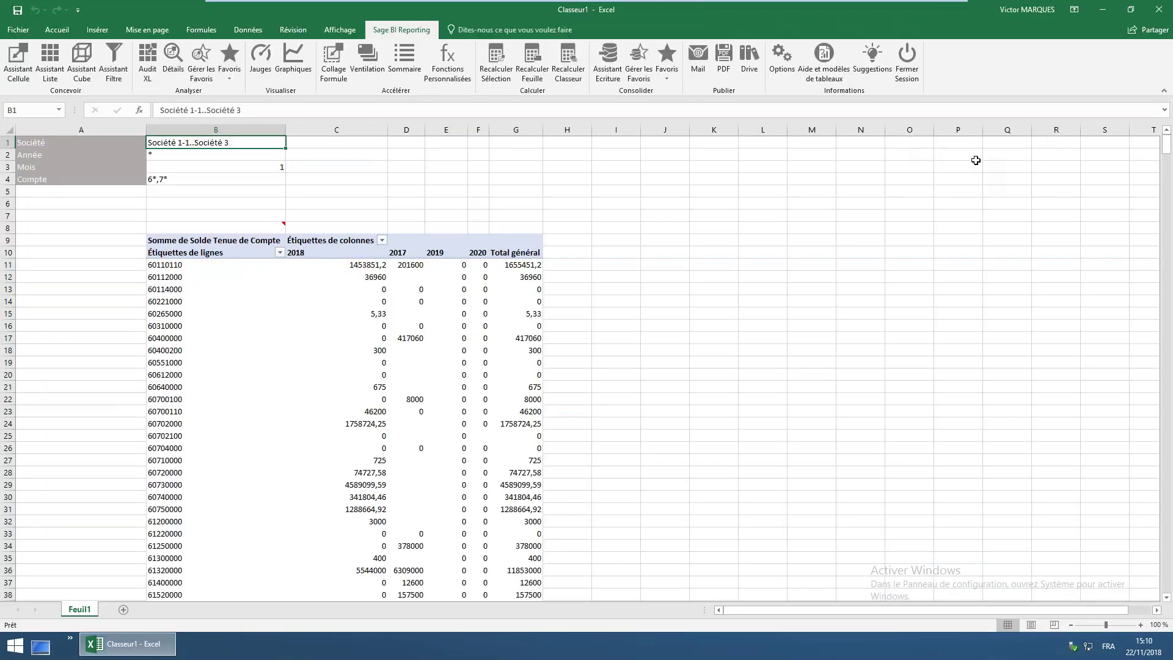
Close Classeur1 without saving and relaunch Excel from the program list
left_click(1160, 15)
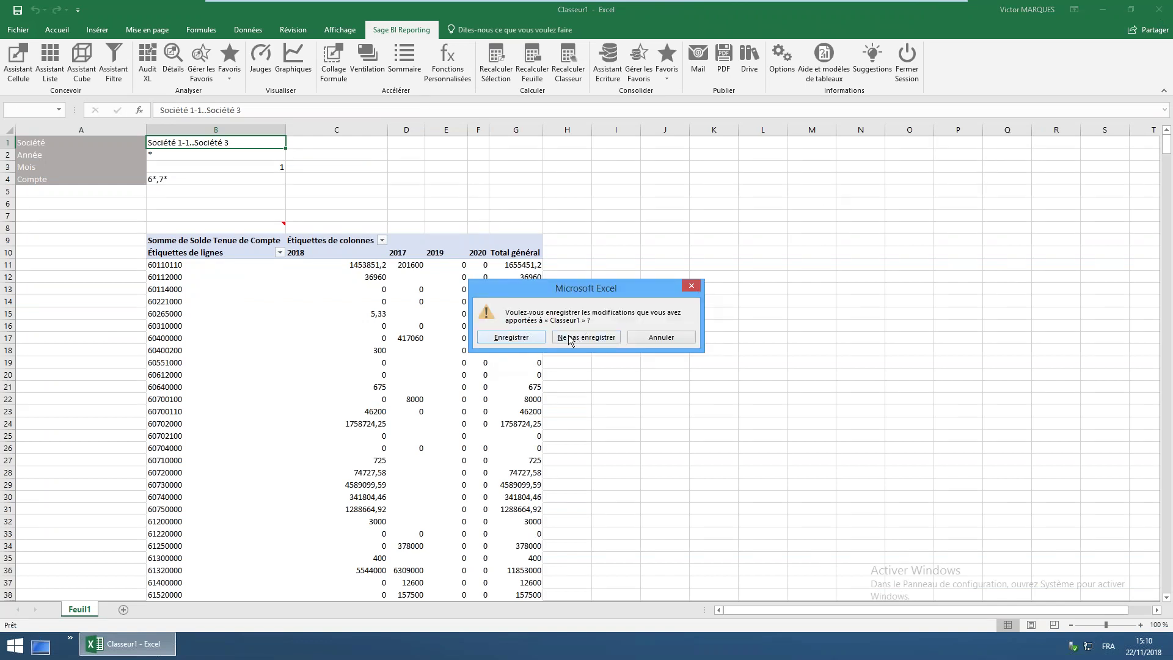
left_click(572, 338)
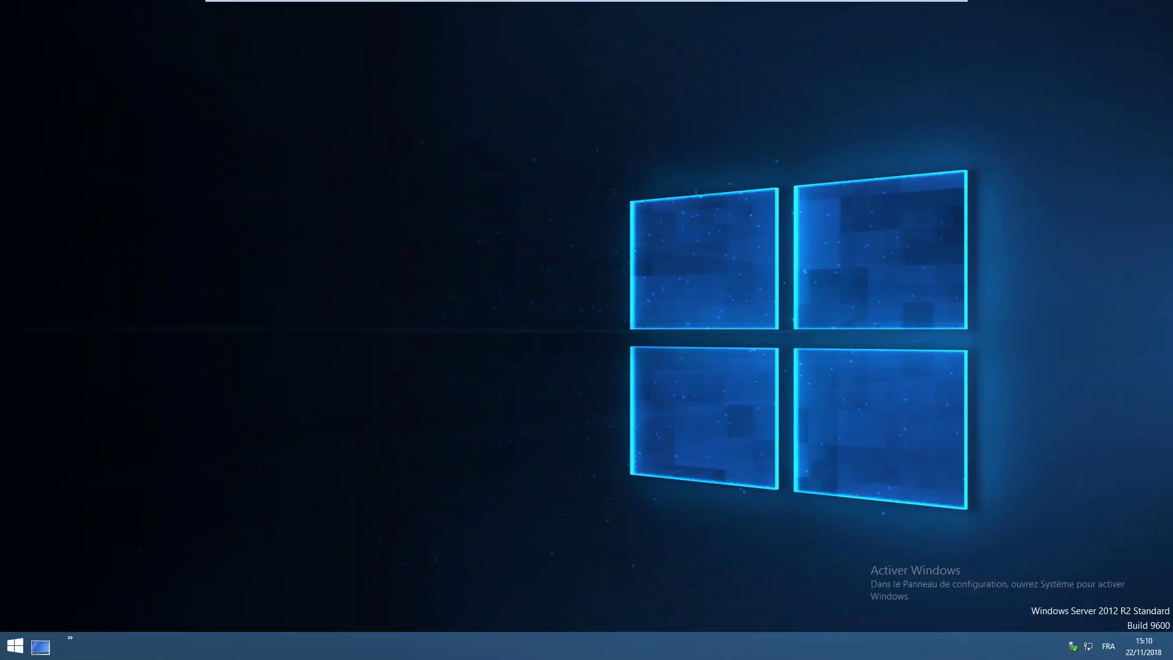
left_click(70, 646)
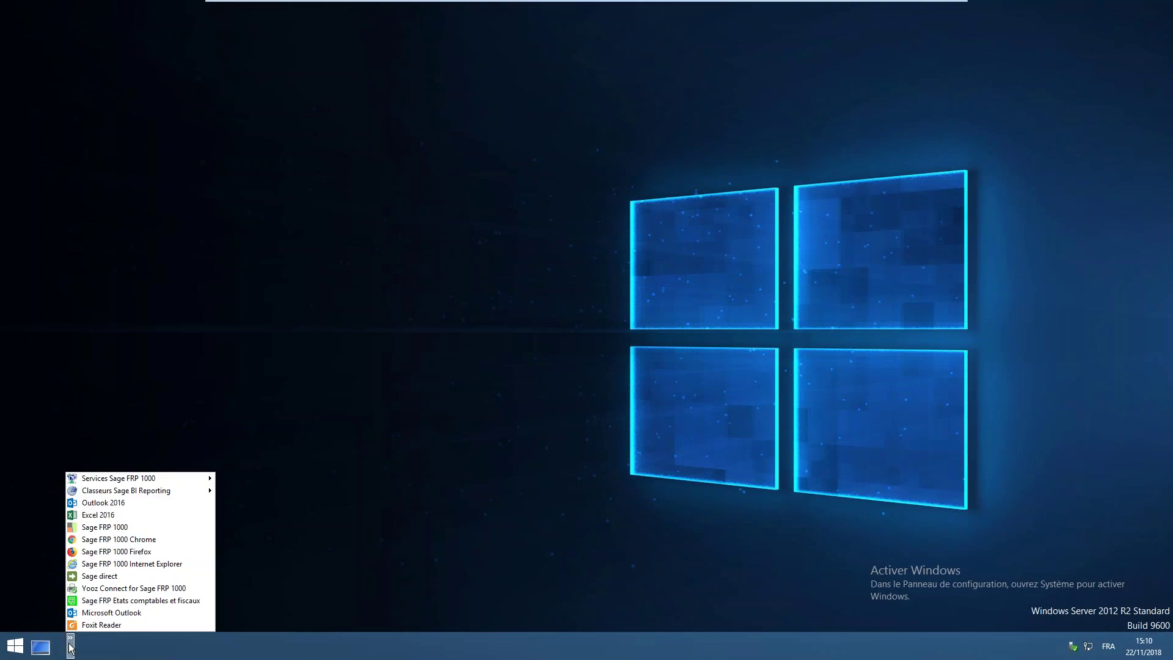
left_click(111, 518)
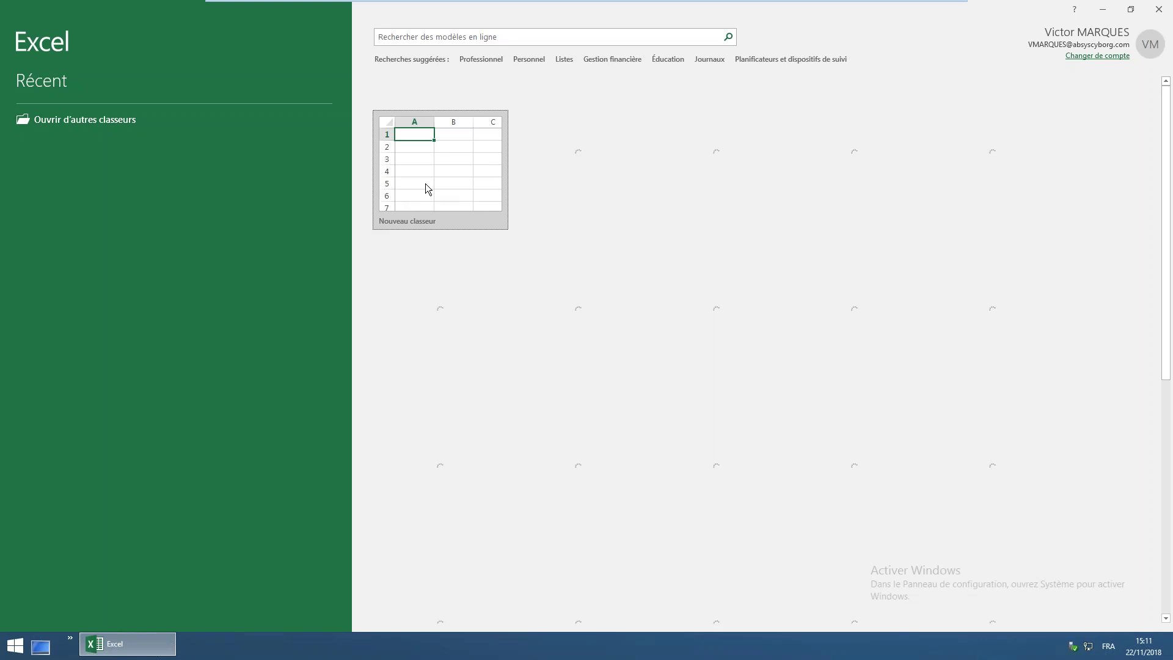
Create a new blank workbook and start a Sage BI Reporting session
left_click(438, 188)
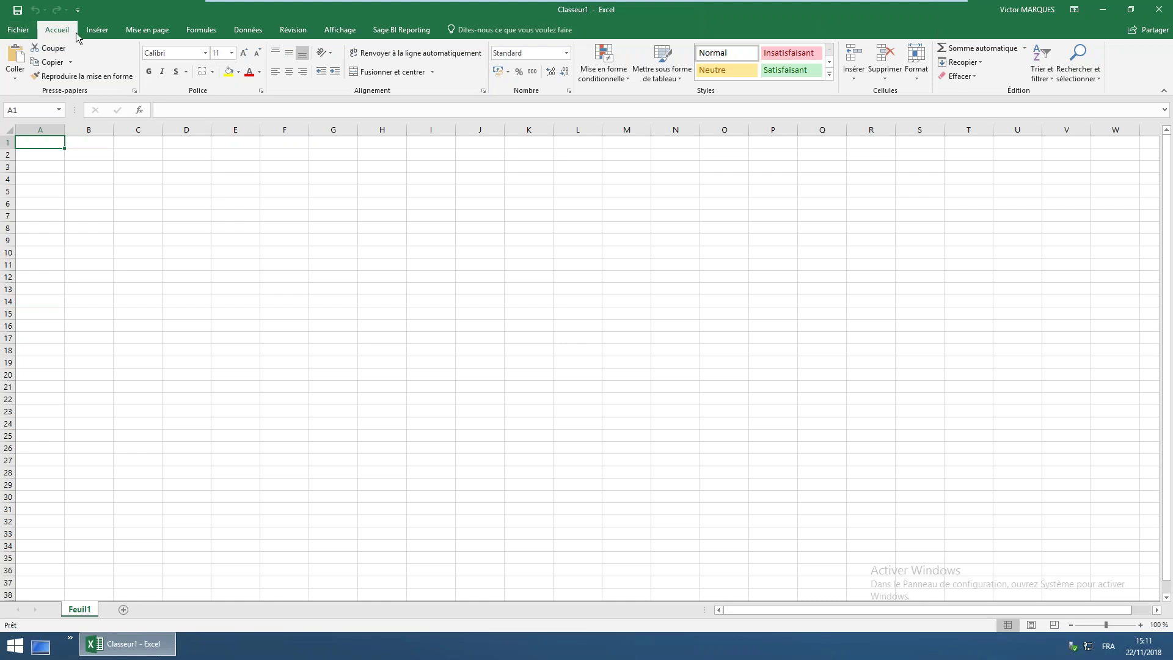
left_click(406, 30)
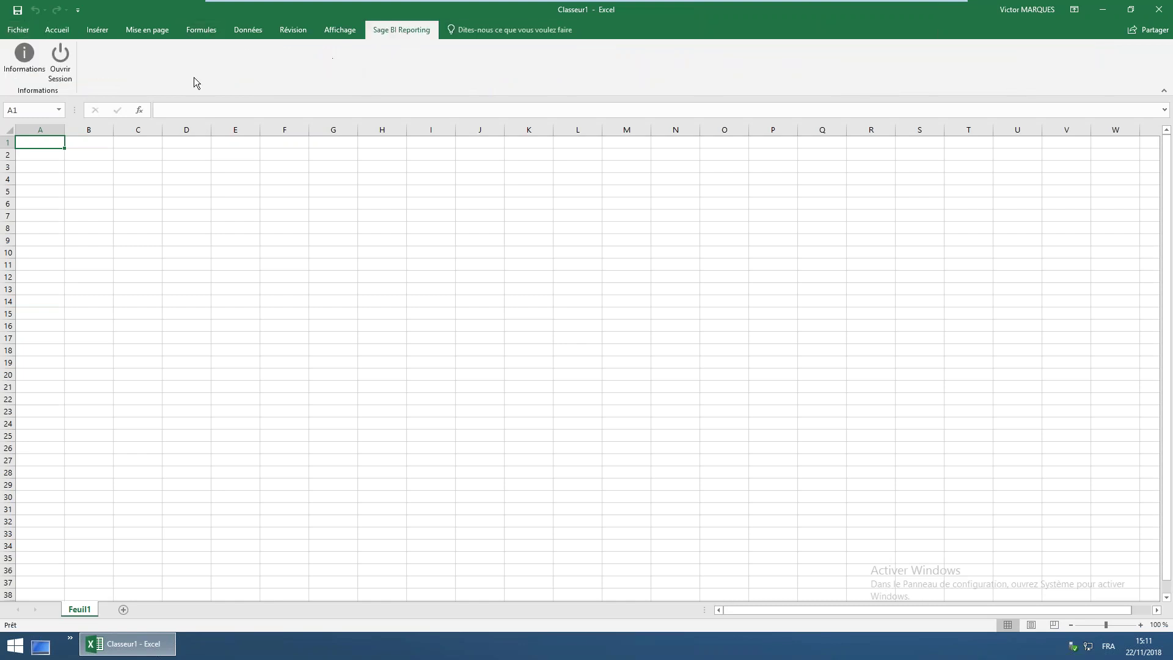
left_click(62, 59)
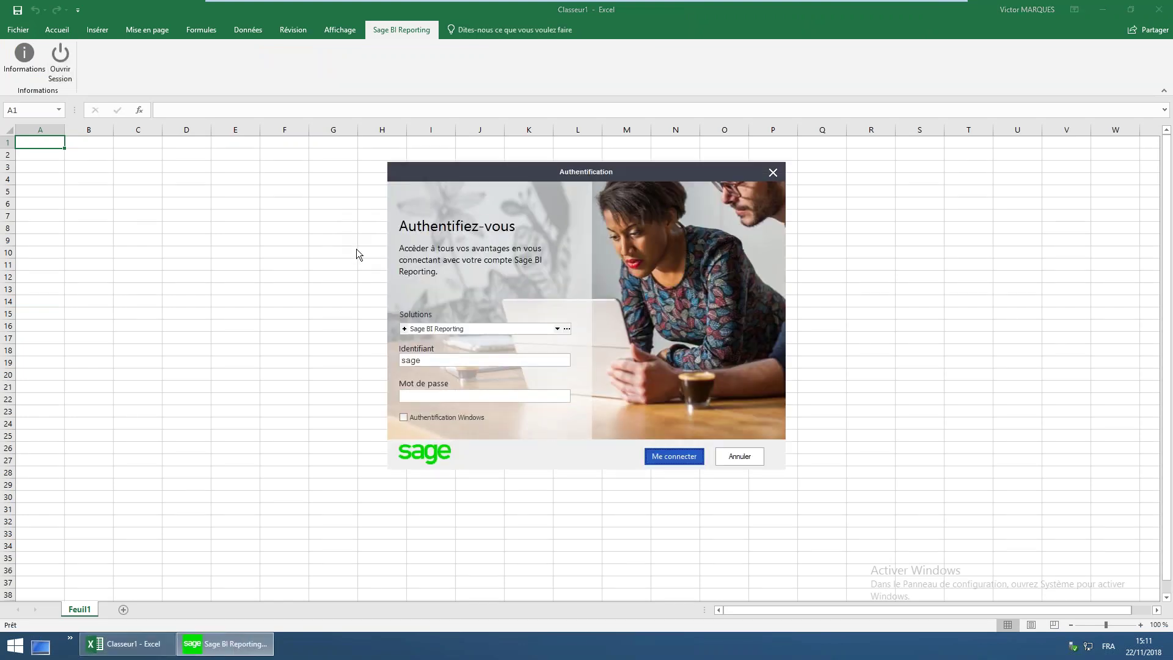
Enter the login name and password to sign in, then go to the File view
left_click_drag(423, 363, 375, 364)
left_click(435, 396)
type("****")
left_click(673, 460)
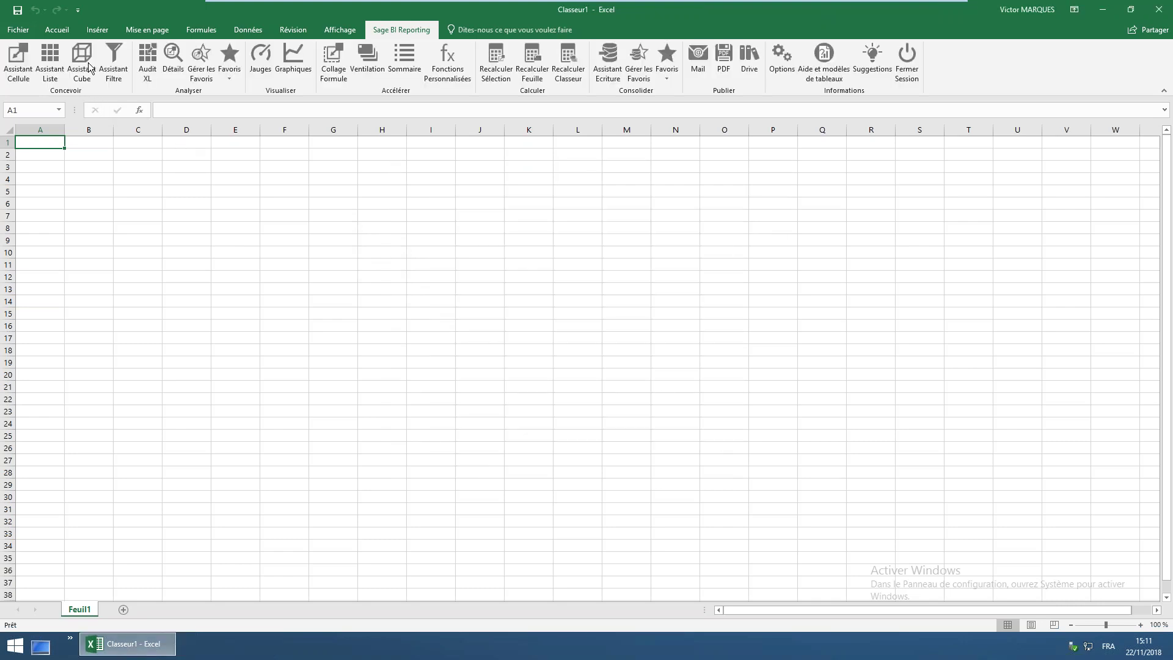
left_click(13, 32)
Open SBR_compta1000_Rapport_financier_annuel.xlsx from the Groupes > DAF library folder
left_click(33, 93)
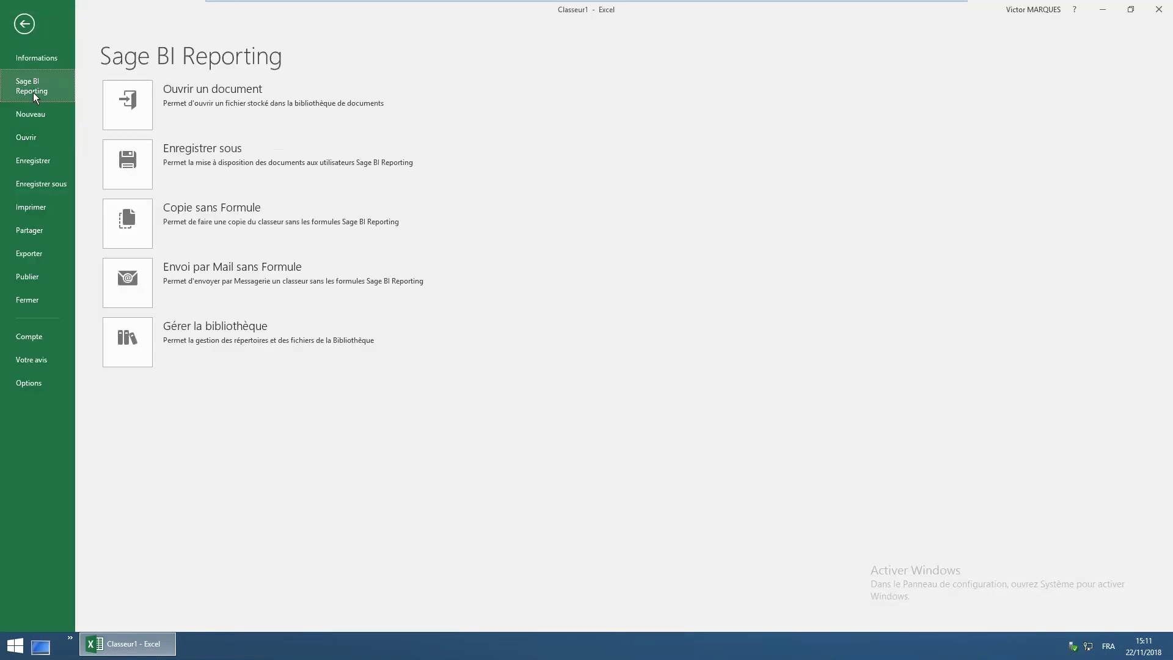
left_click(131, 103)
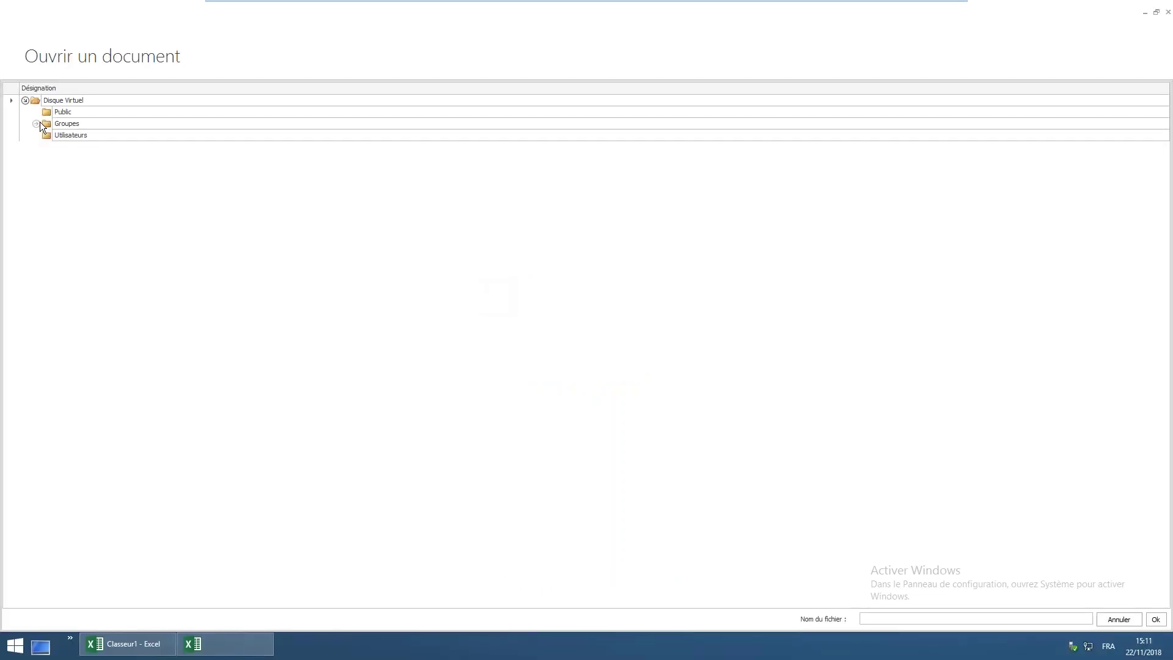
left_click(37, 123)
left_click(46, 148)
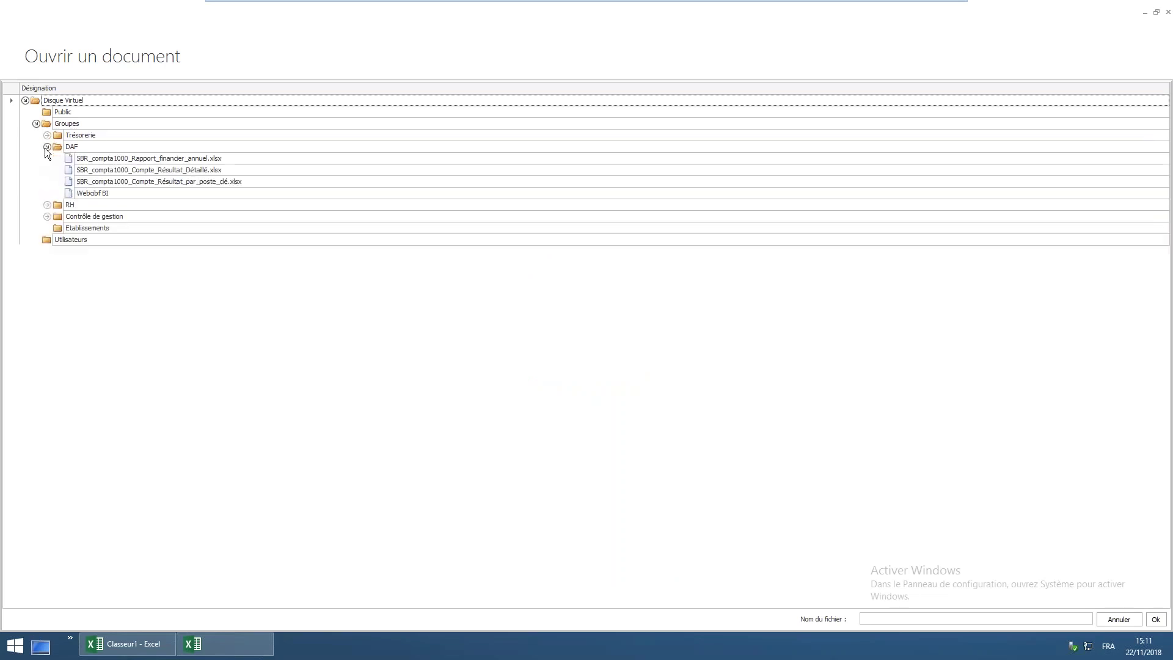
left_click(93, 193)
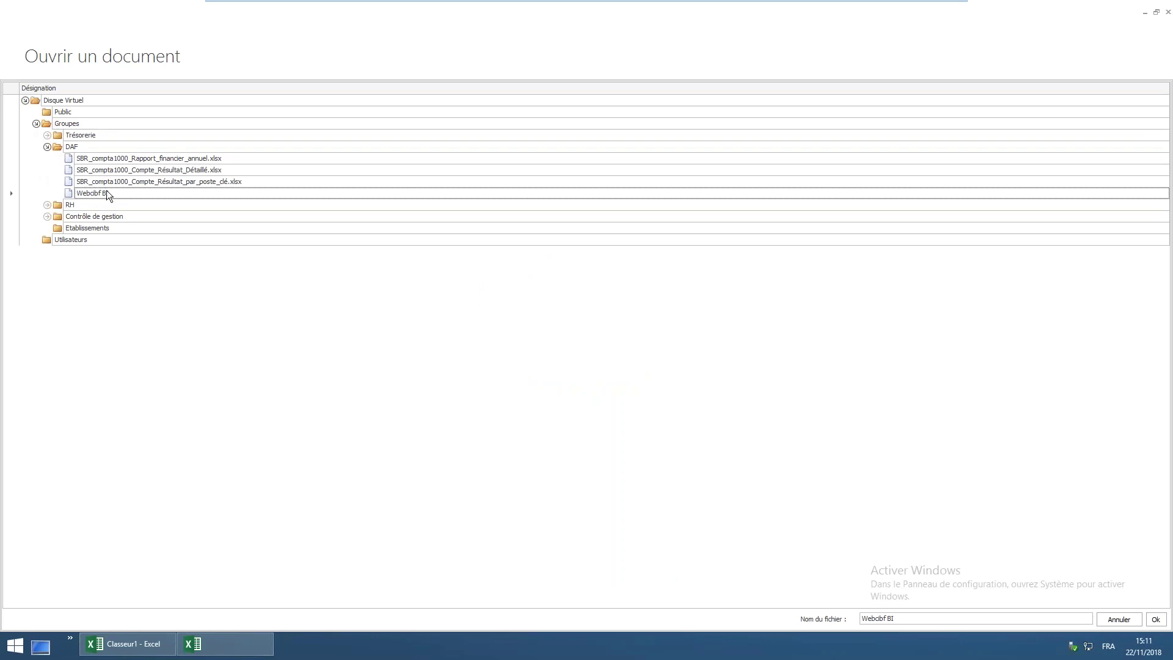
left_click(47, 205)
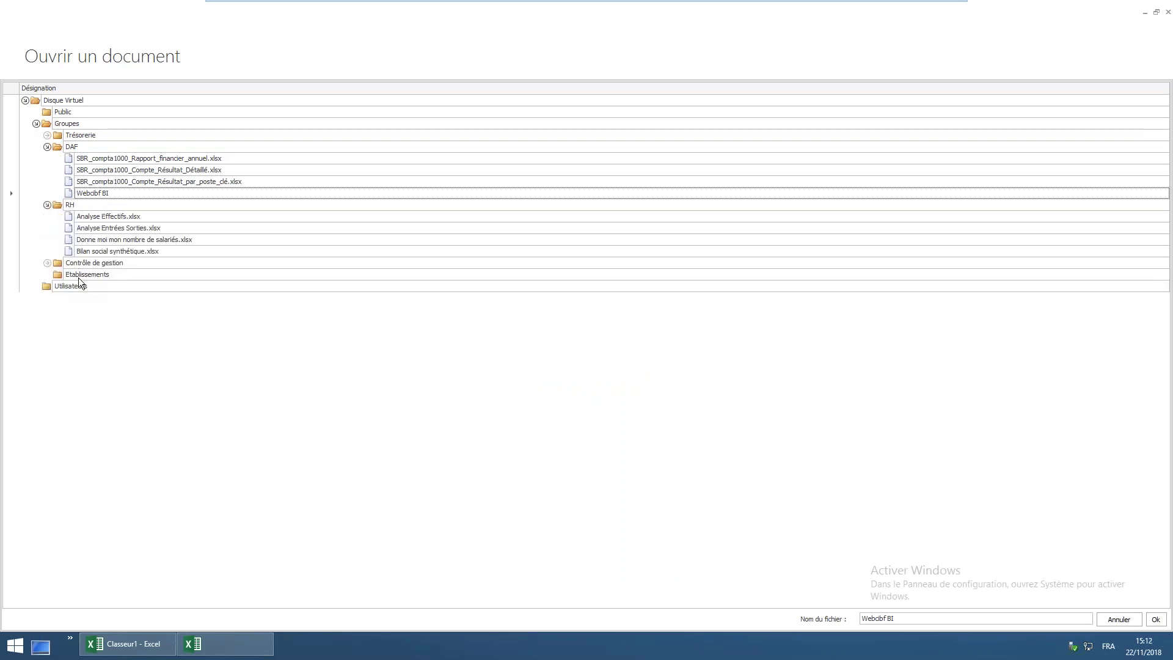
left_click(47, 135)
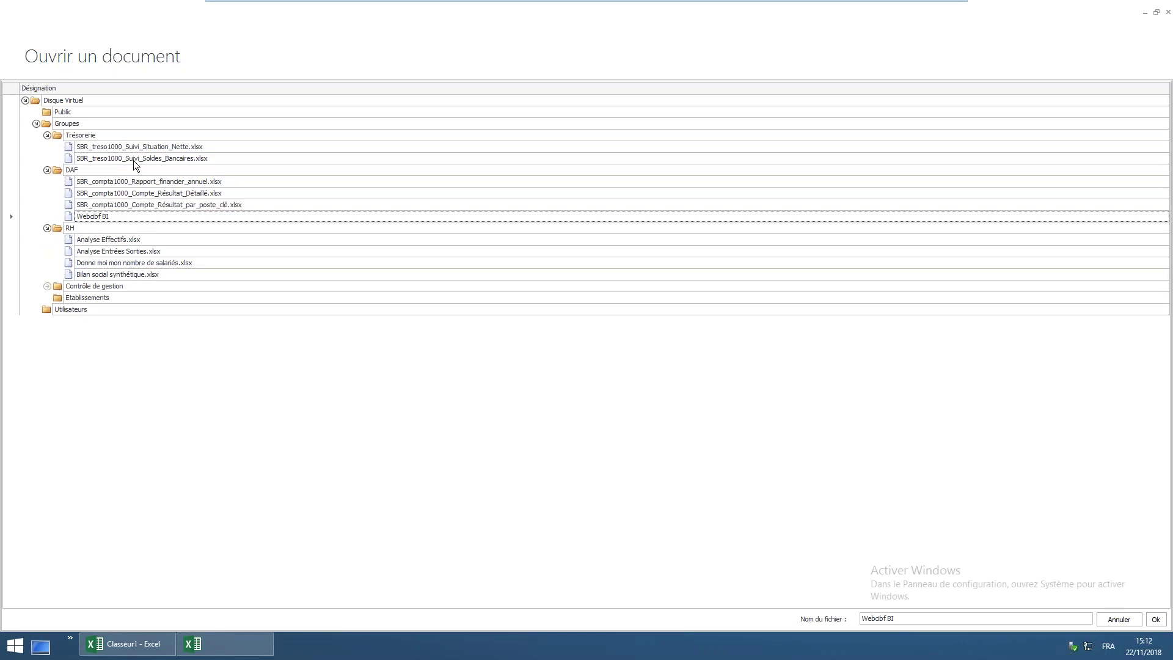
left_click(151, 187)
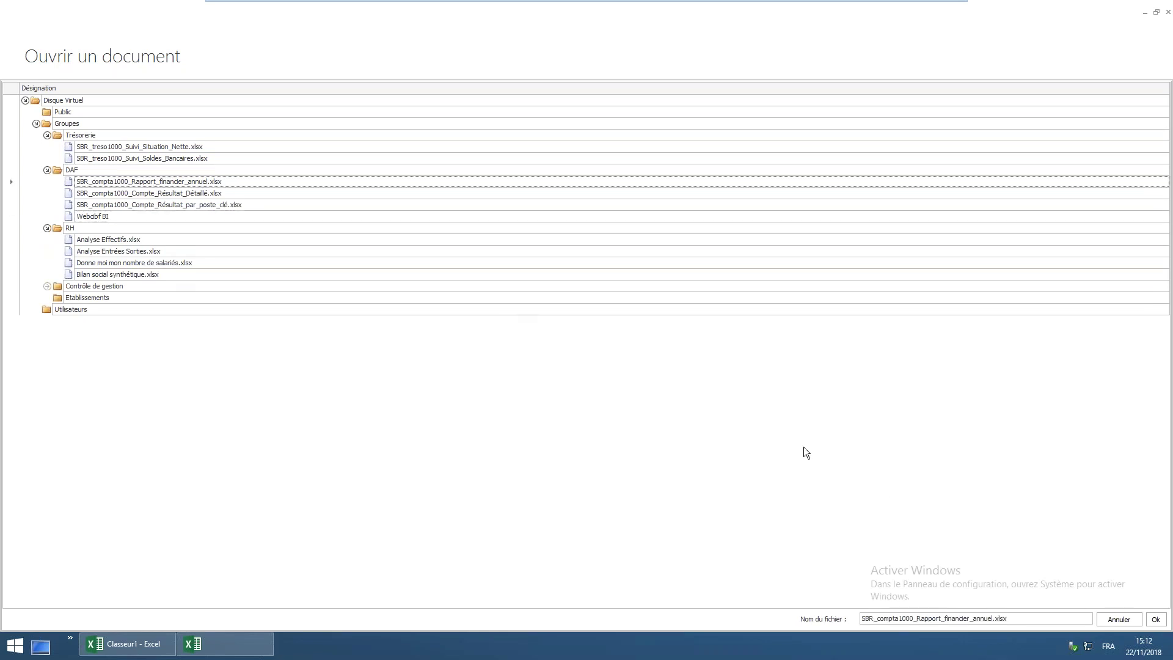
left_click(1159, 621)
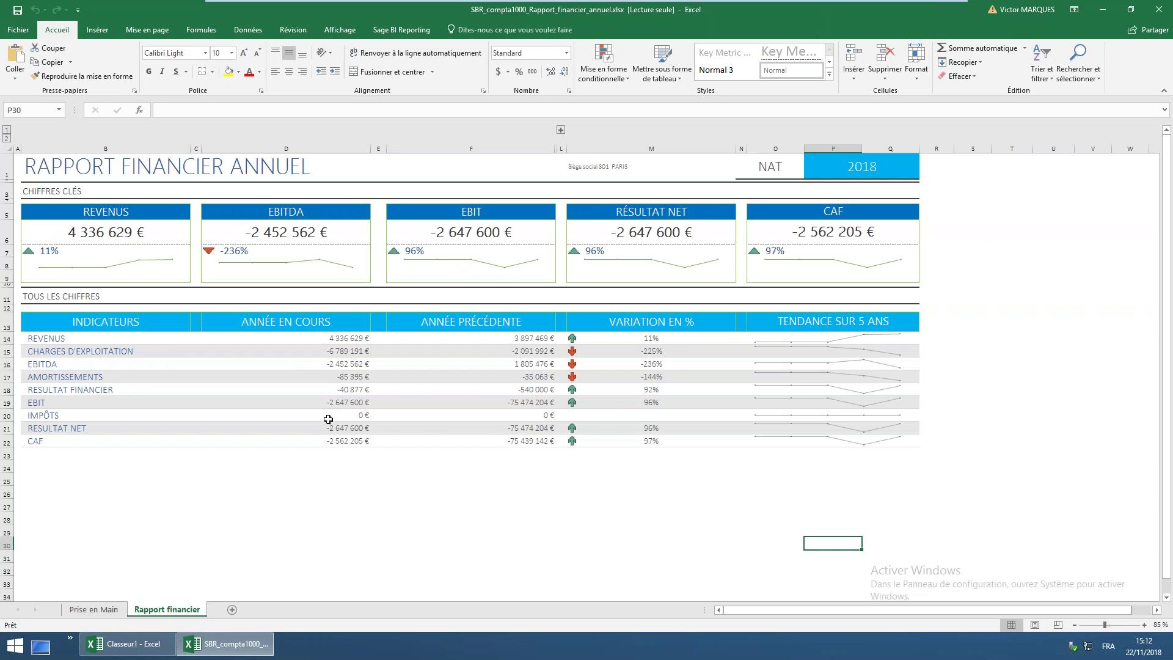
Set the M1 company filter to * (all companies) so Revenus reads 60 383 069 €
left_click(114, 338)
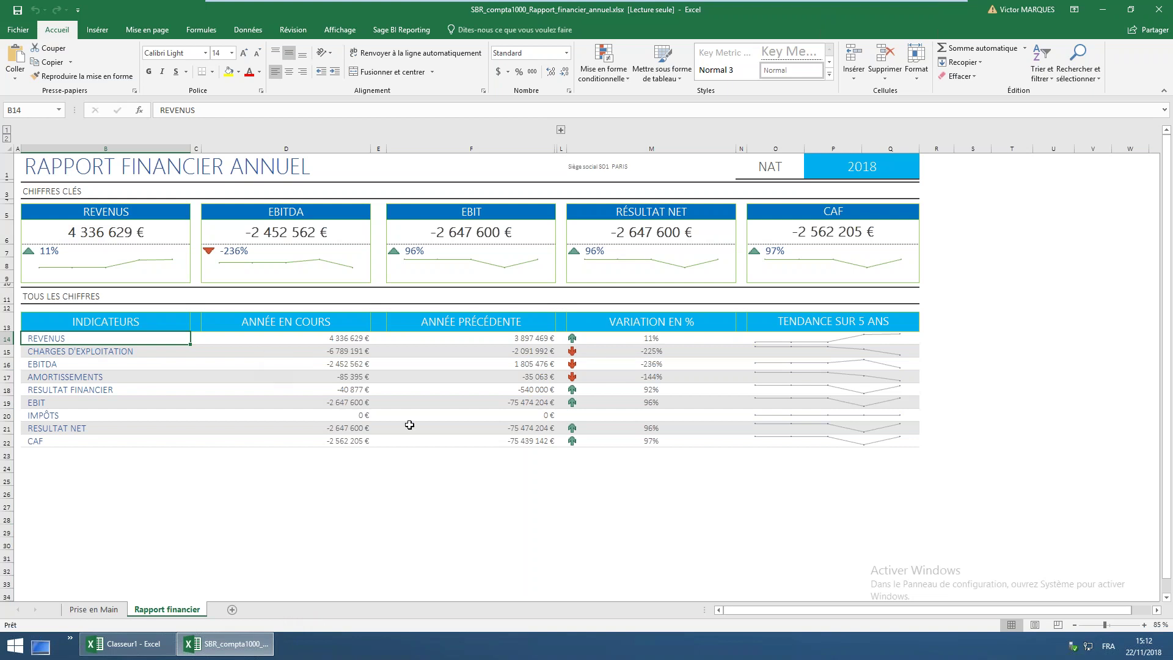
left_click(602, 166)
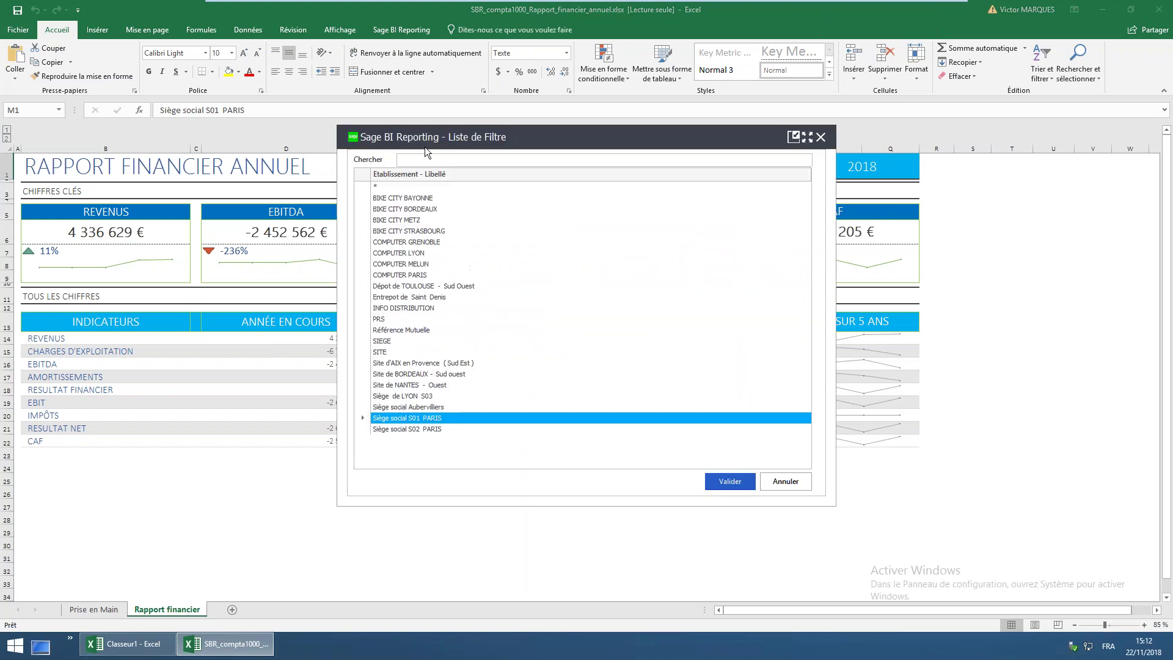
left_click(379, 185)
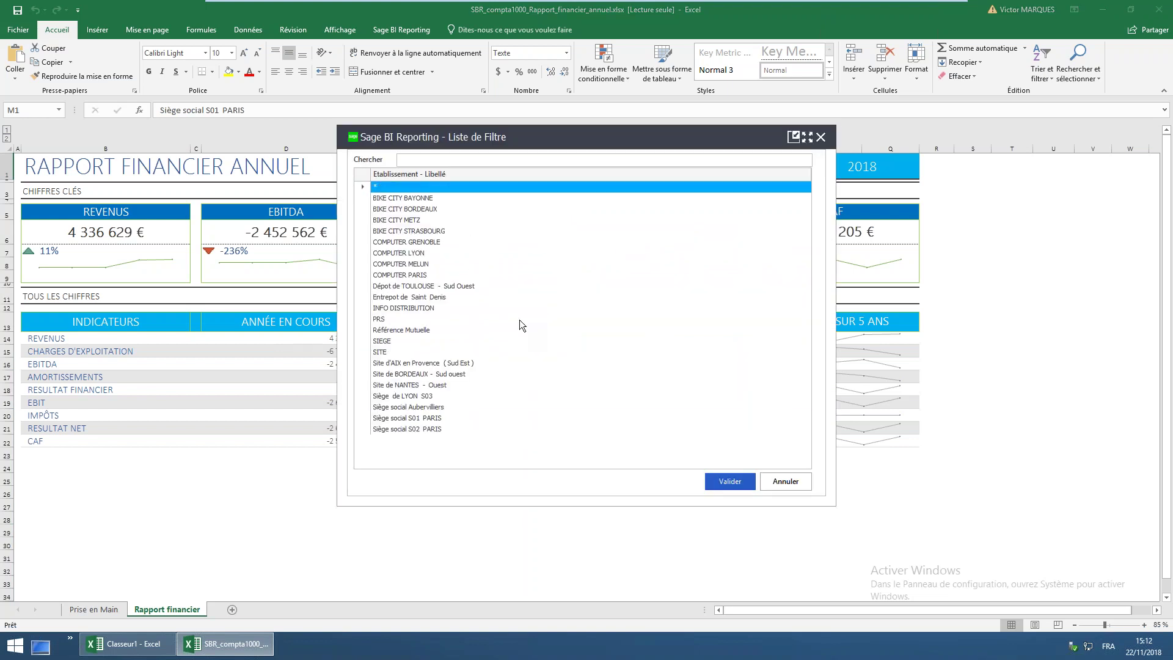
left_click(721, 480)
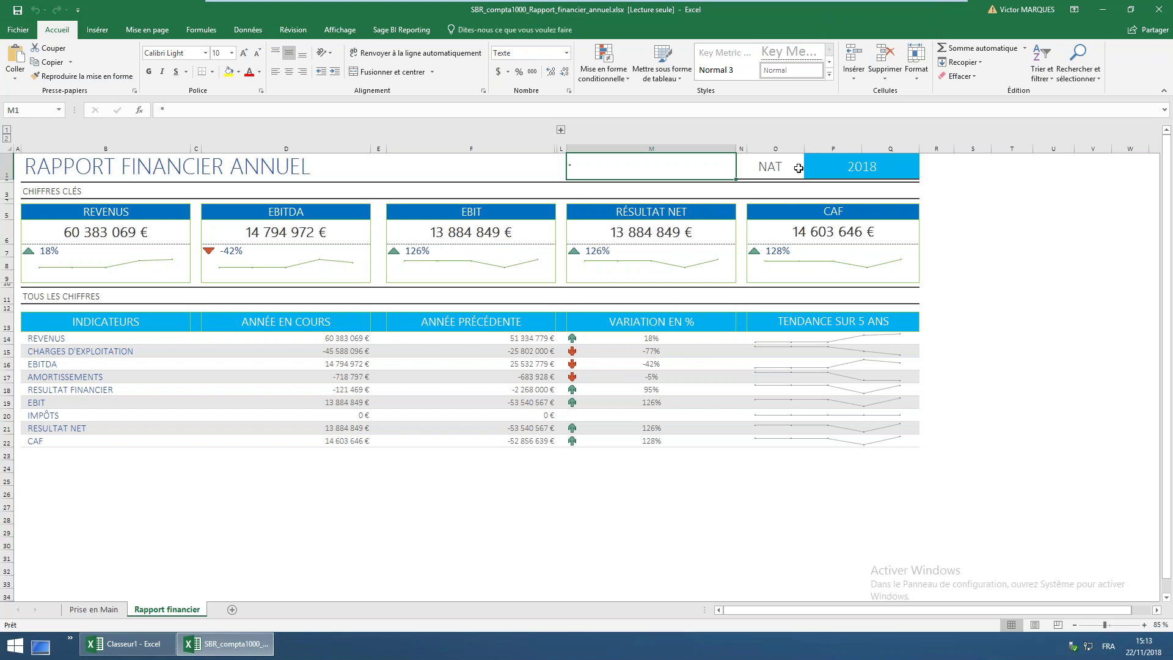
Switch the report year in P1 to 2017 and check the previous-year revenue formula
left_click(861, 163)
type("éà&")
key("BackSpace")
key("BackSpace")
key("BackSpace")
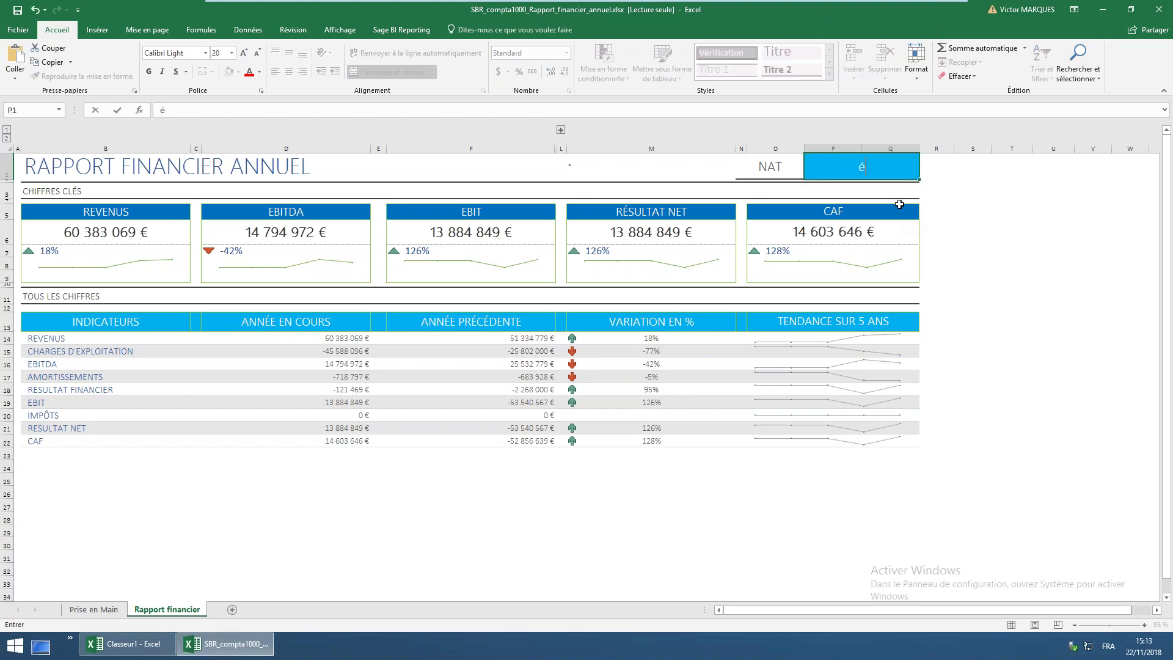
type("2017")
key("Tab")
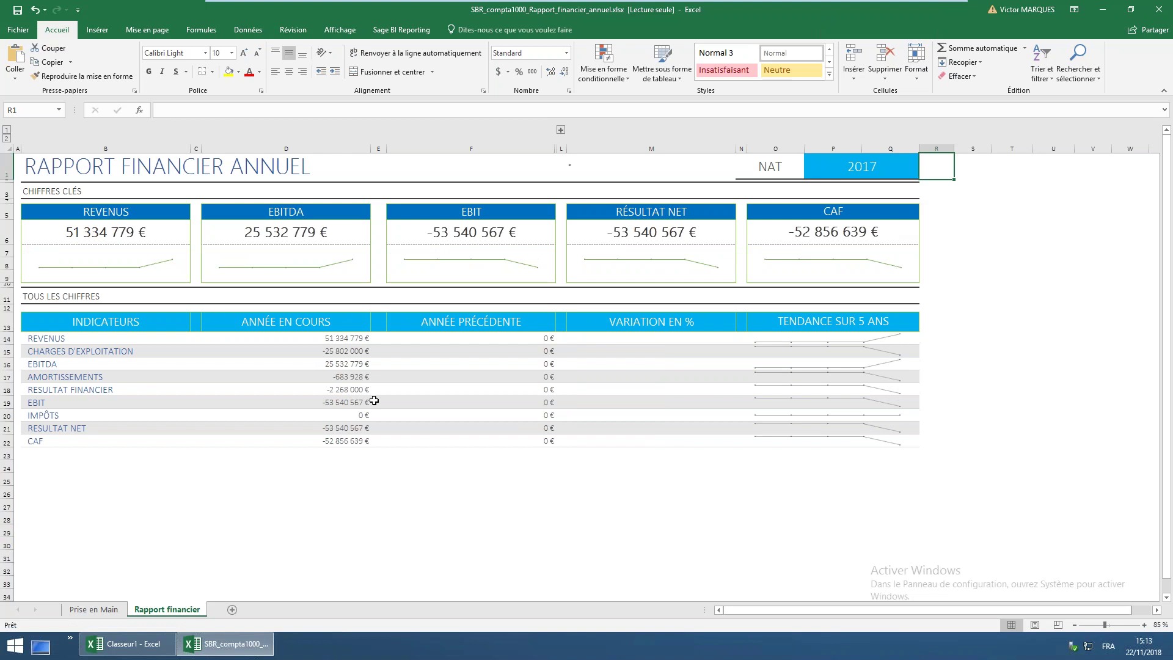
left_click(454, 342)
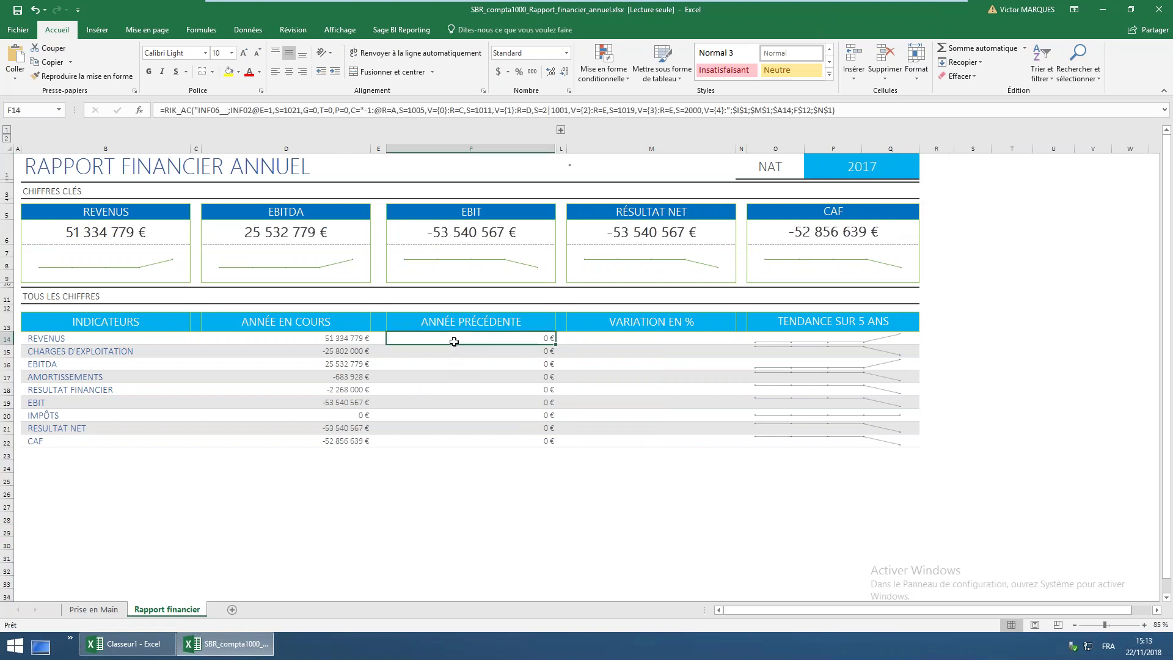
Set the company back to Siège social S01 PARIS and the year in P1 to 2018
left_click(585, 173)
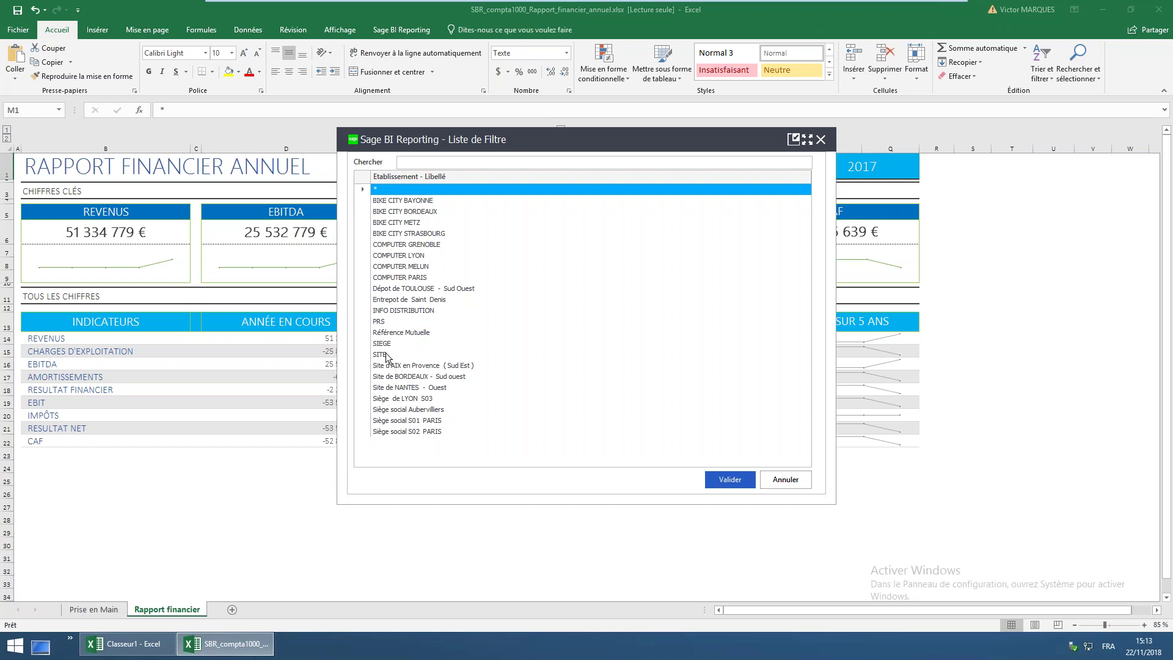
double_click(418, 422)
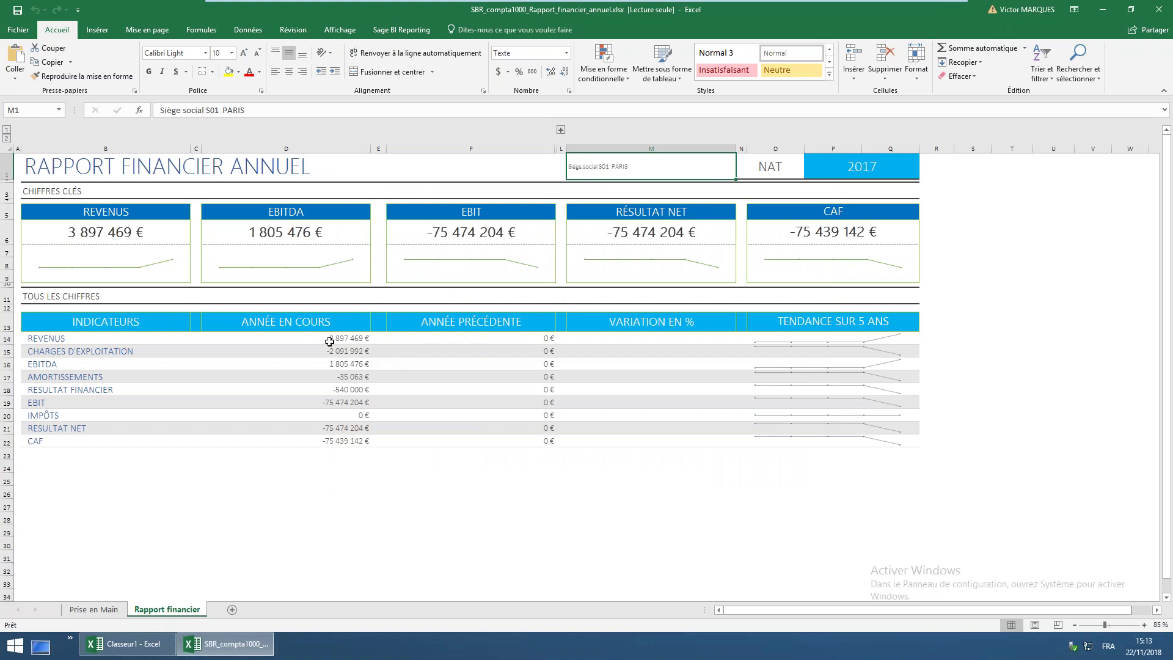
left_click(338, 376)
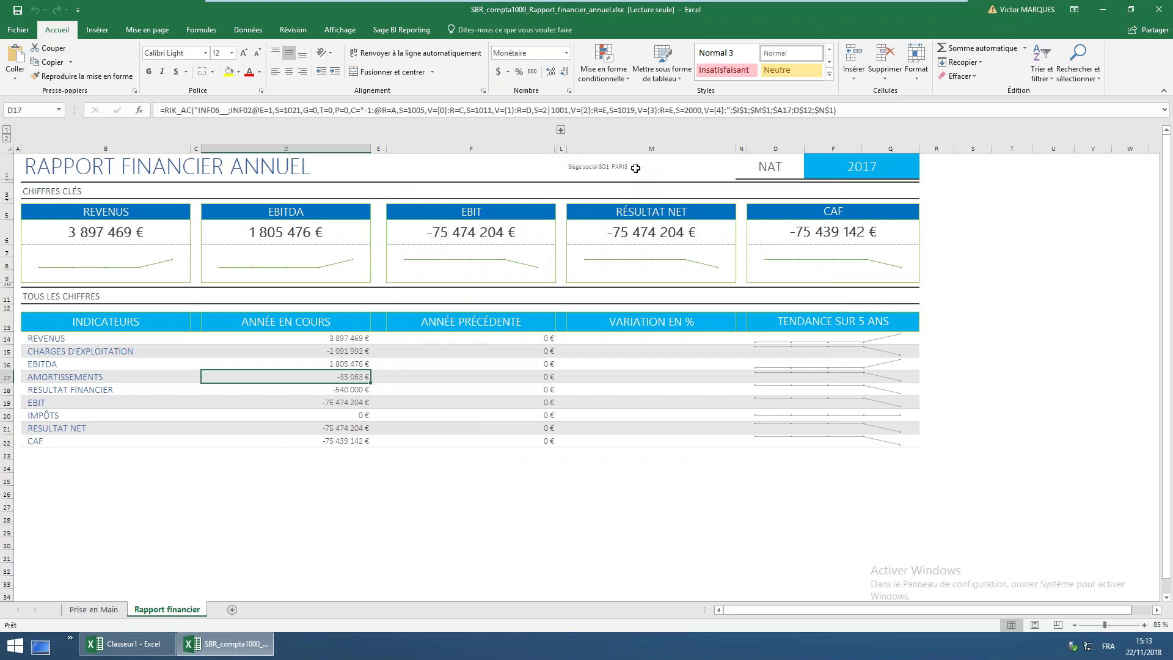
left_click(635, 168)
left_click(854, 170)
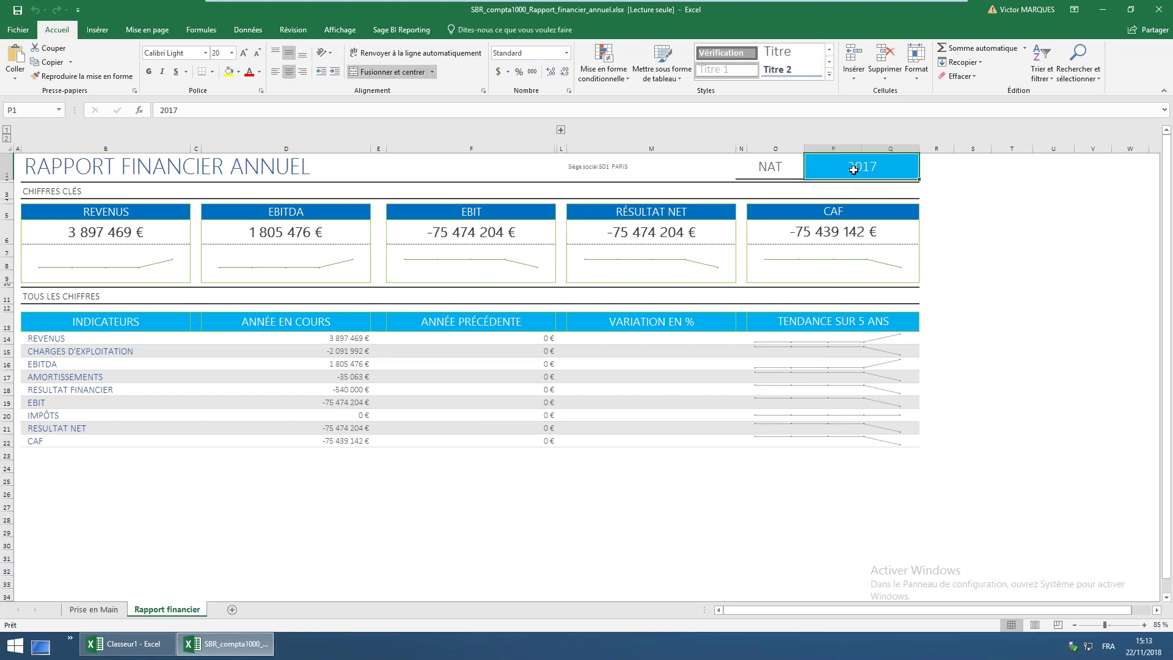
type("2018")
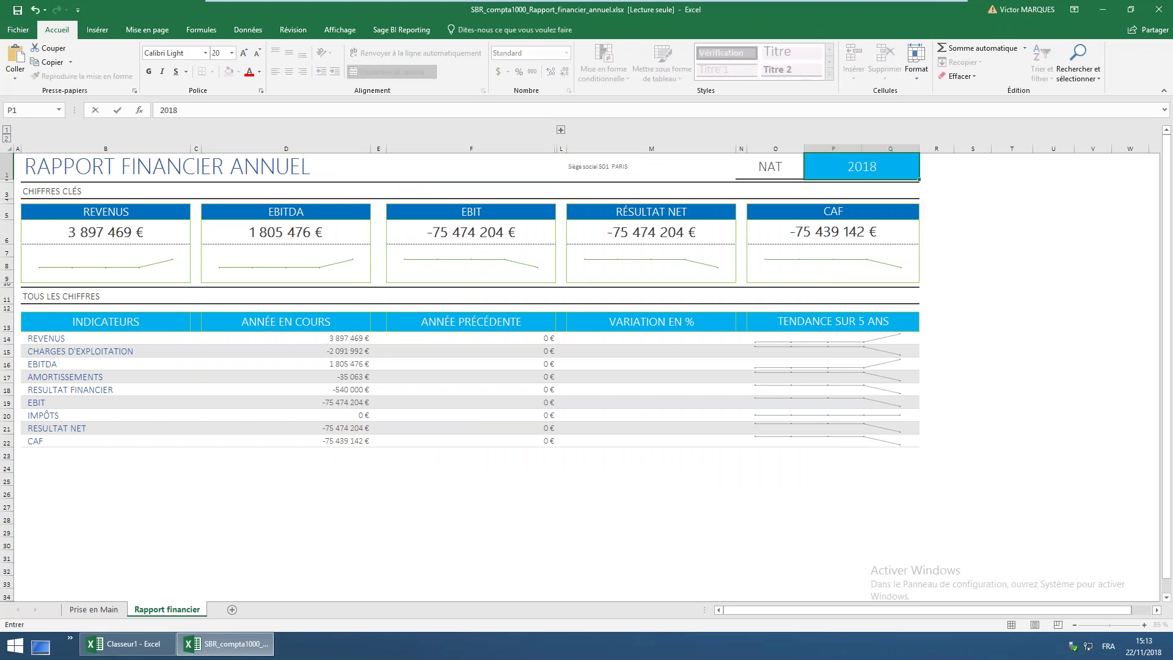
key("Return")
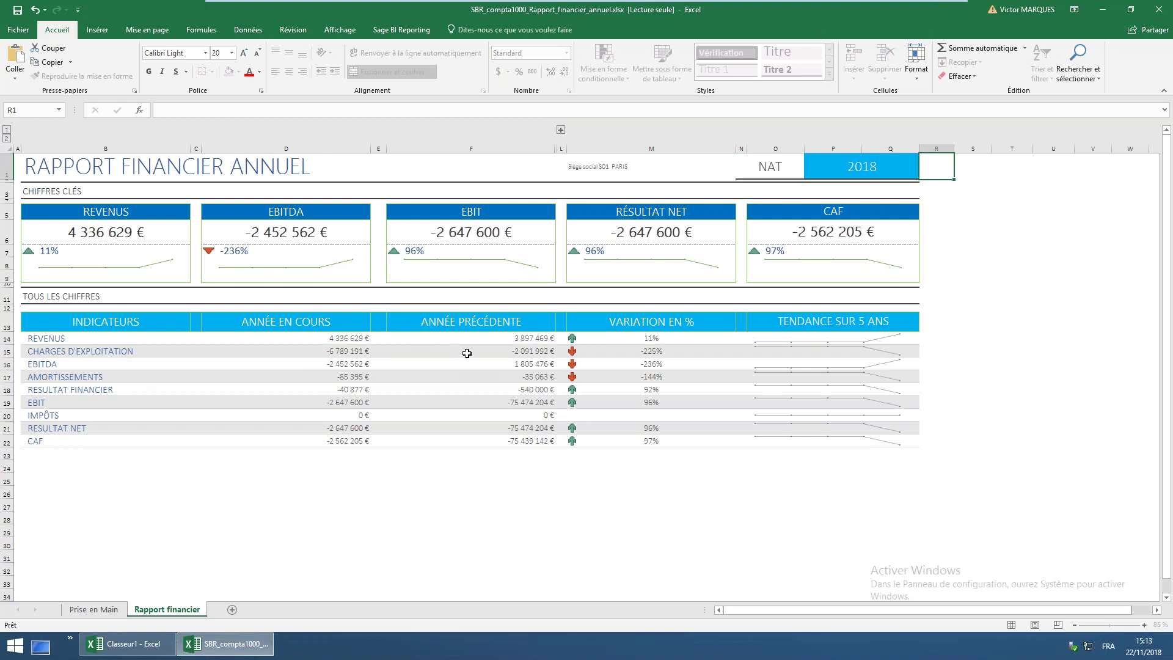
left_click(467, 353)
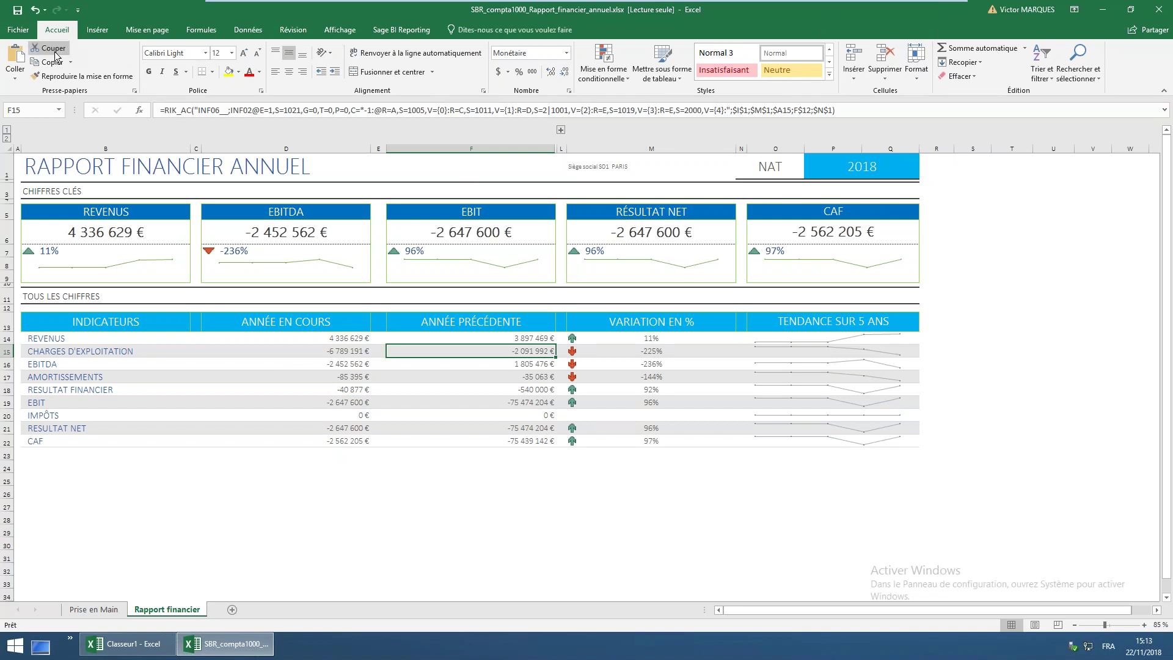
Open SBR_treso1000_Suivi_Soldes_Bancaires.xlsx from the Groupes > Trésorerie library folder
left_click(20, 30)
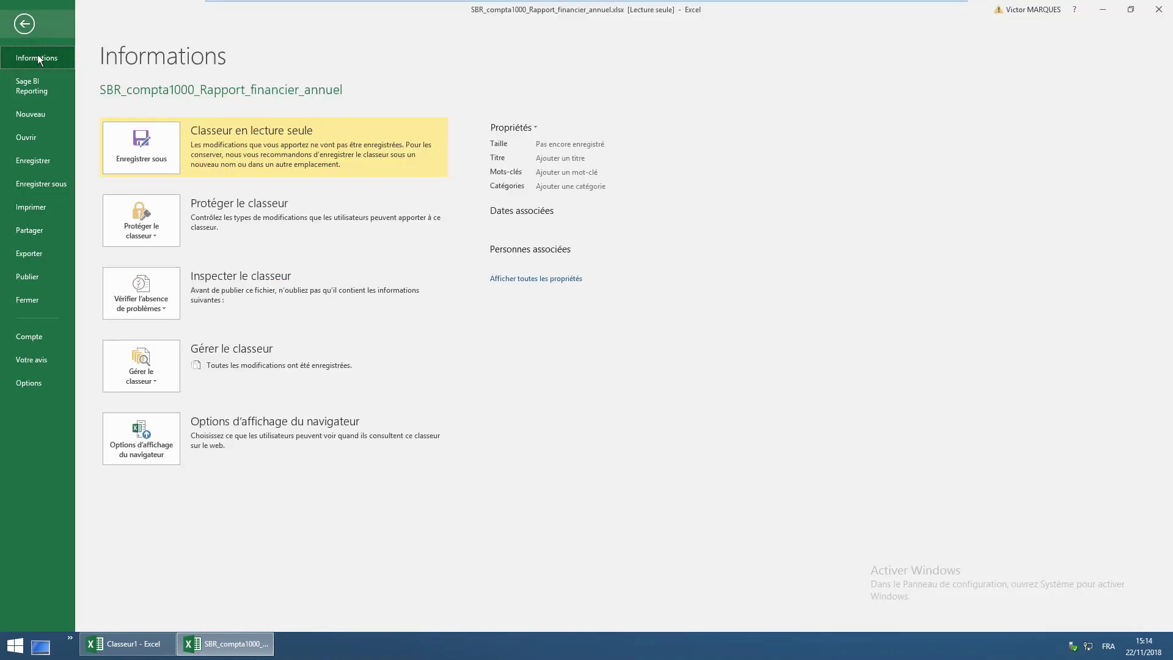
left_click(30, 85)
left_click(126, 101)
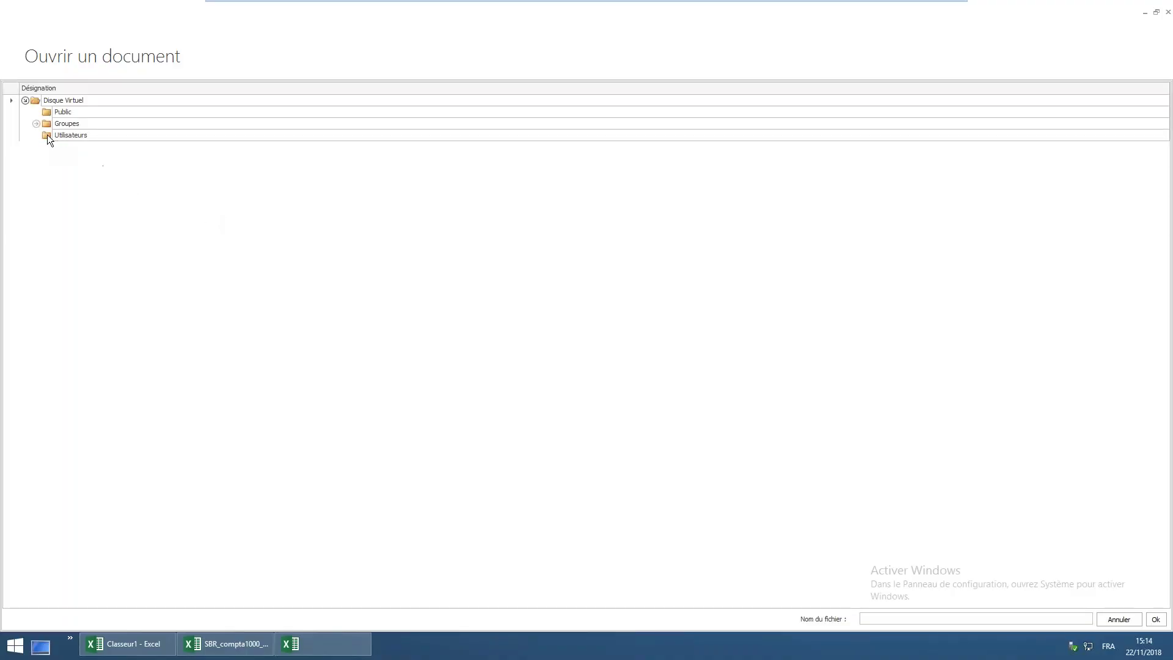
left_click(37, 125)
left_click(47, 135)
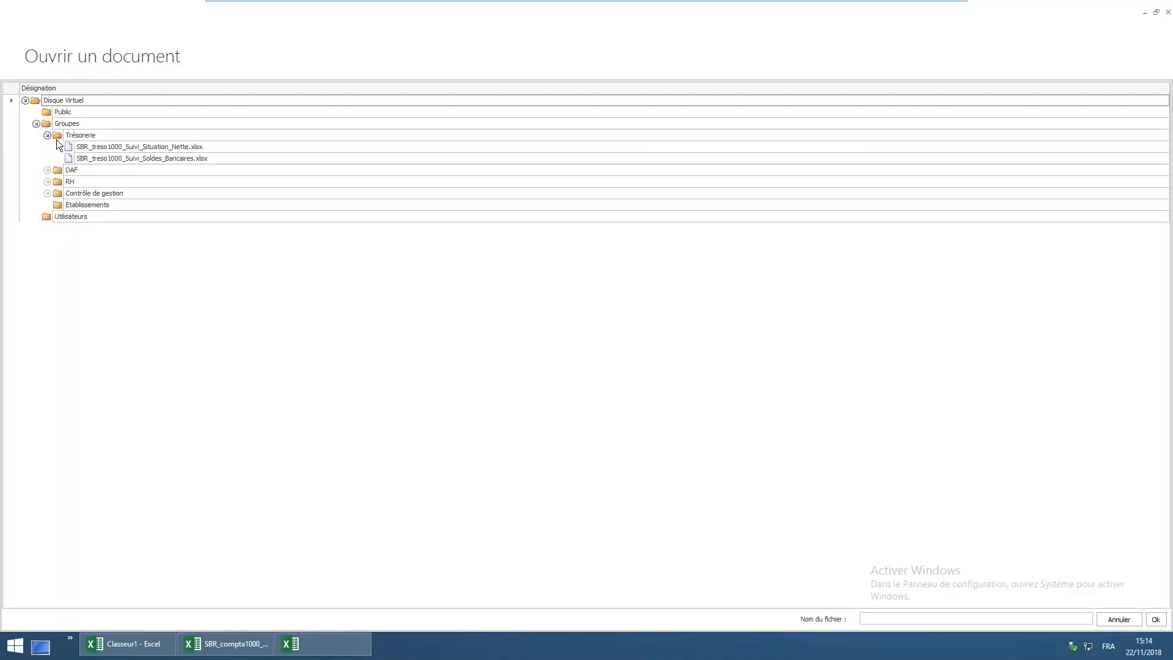
left_click(123, 158)
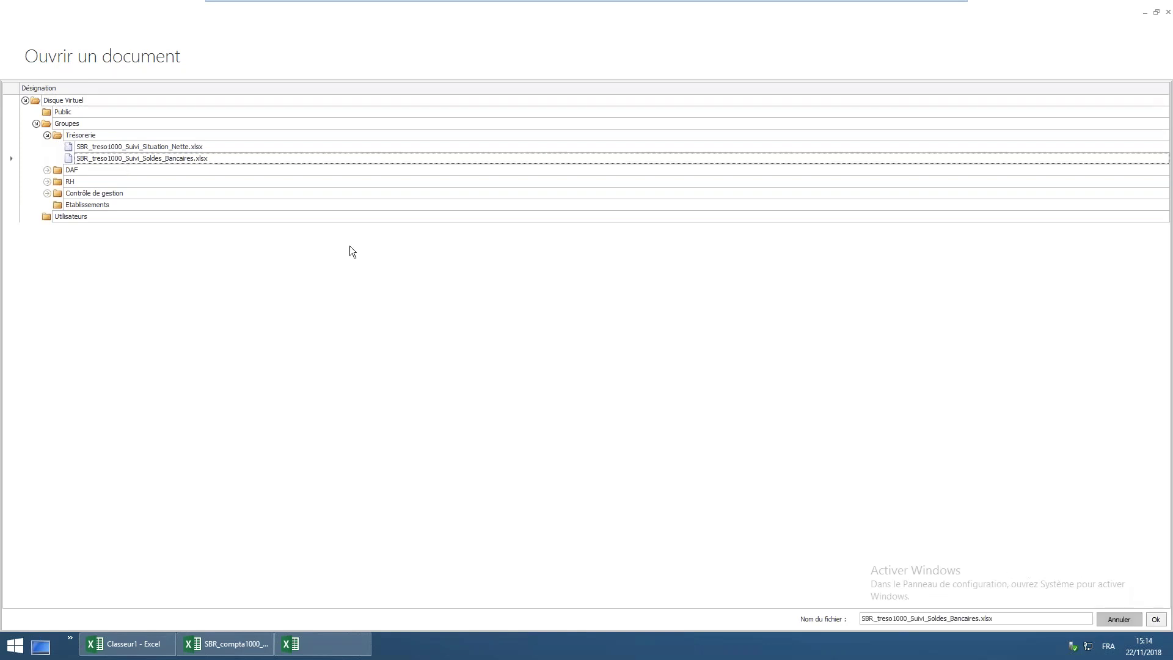
left_click(1167, 621)
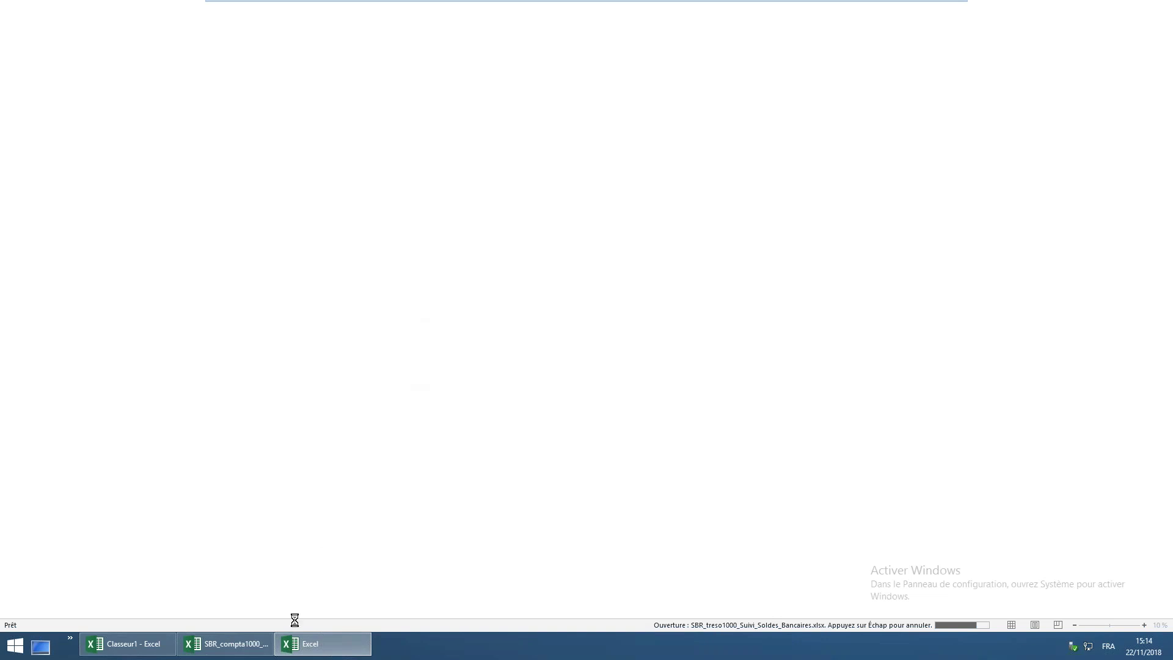
left_click(250, 646)
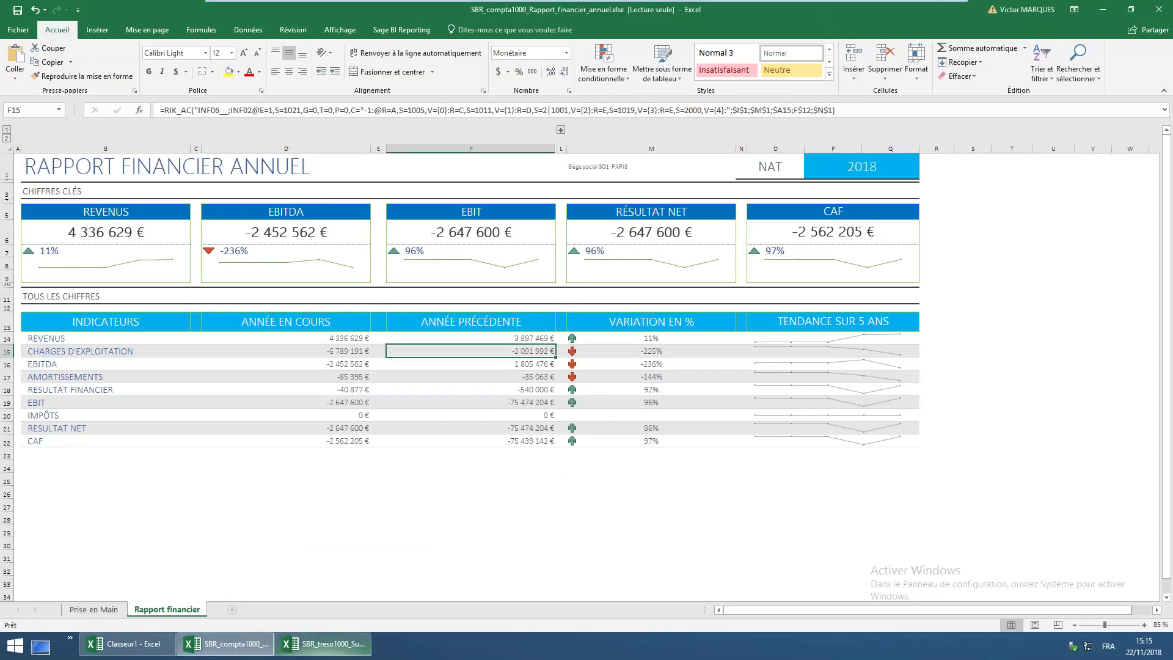
left_click(334, 650)
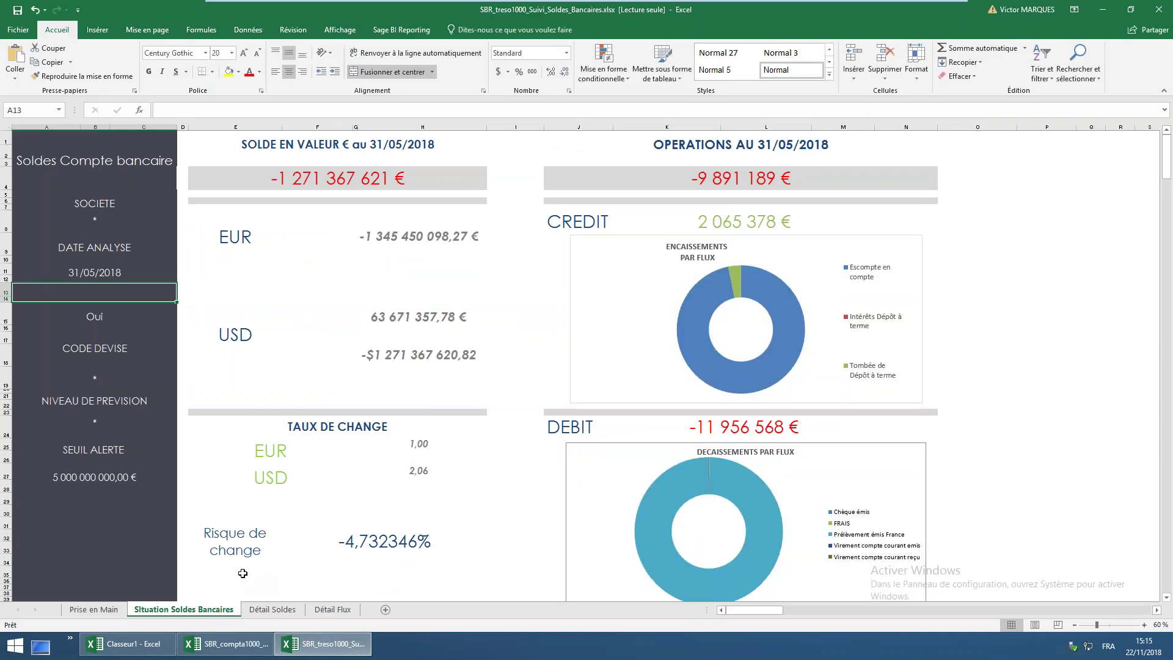
left_click(396, 236)
left_click(412, 341)
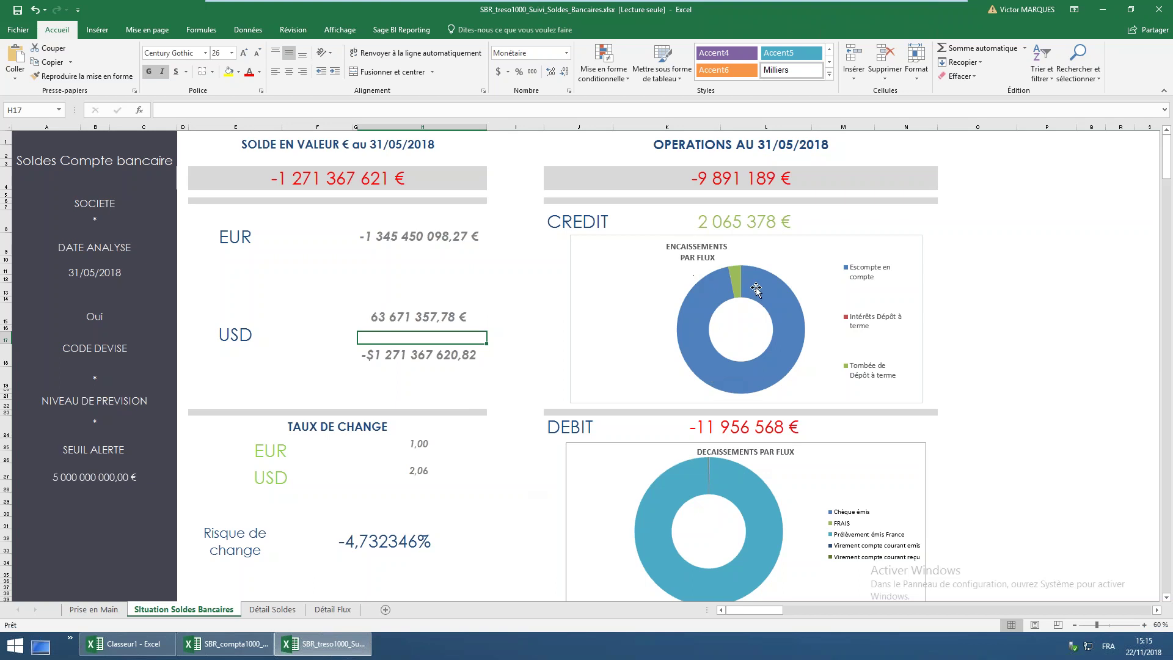
left_click(92, 222)
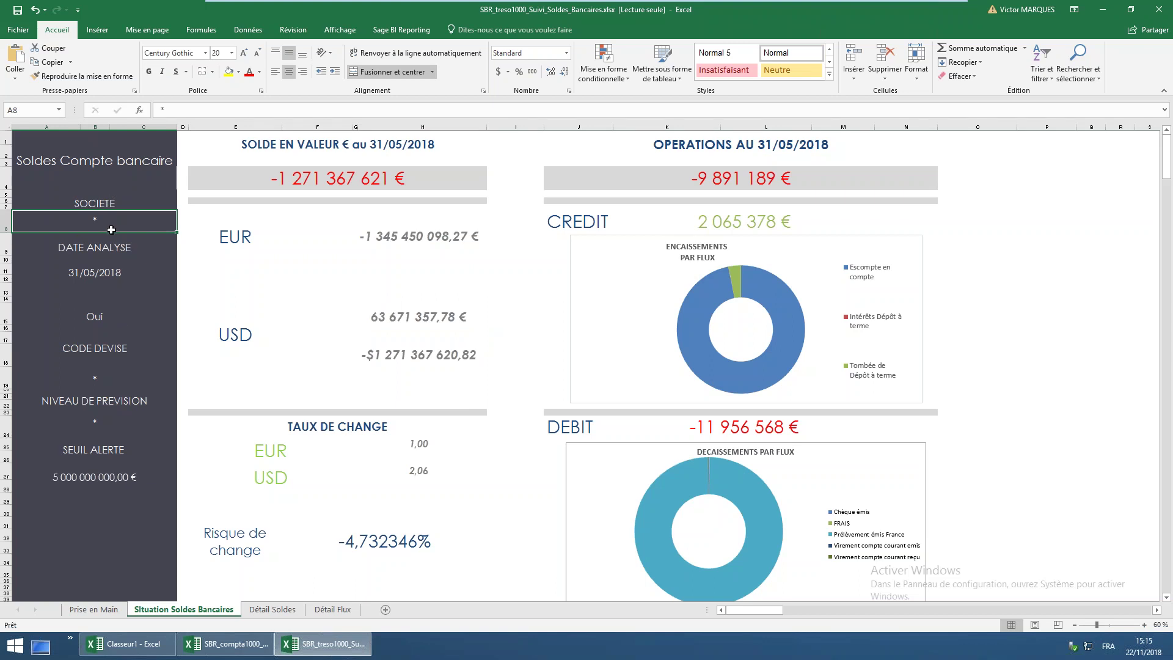
double_click(110, 230)
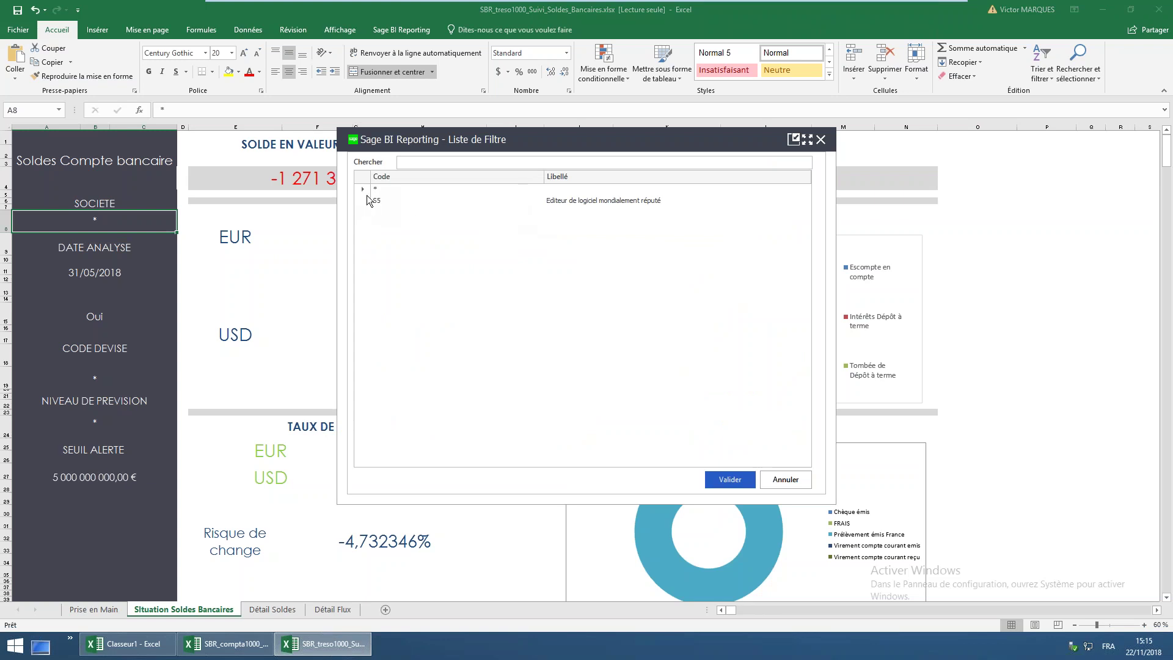
left_click(787, 480)
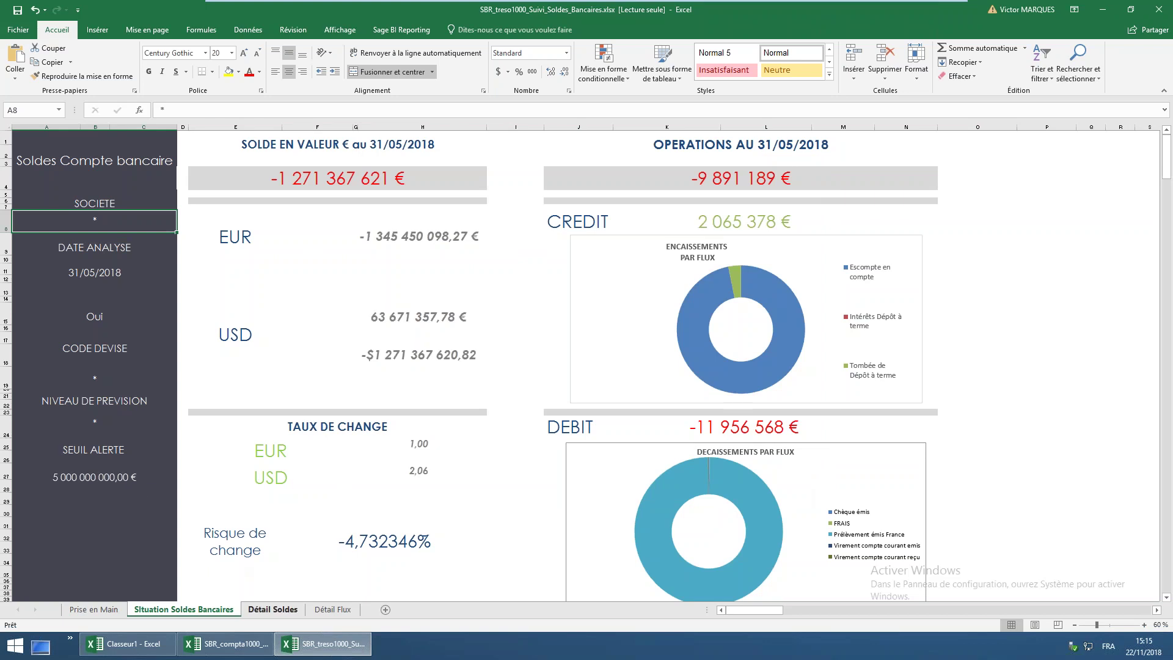
View the Détail Soldes and Détail Flux sheets at 100 % zoom
left_click(272, 609)
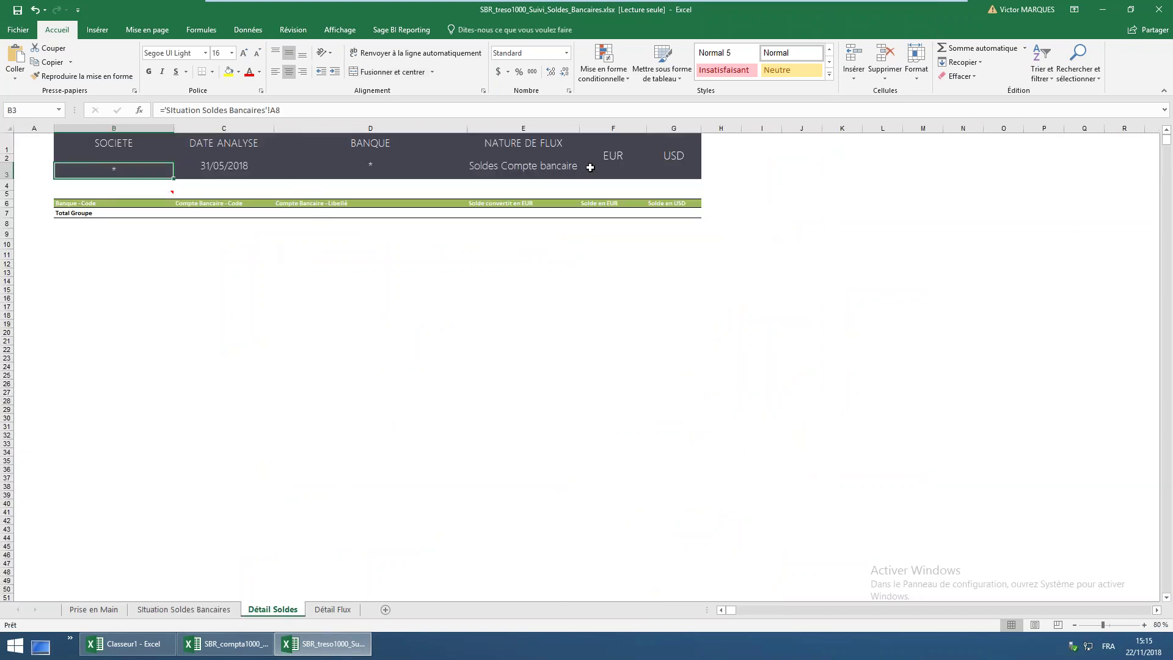
left_click(332, 609)
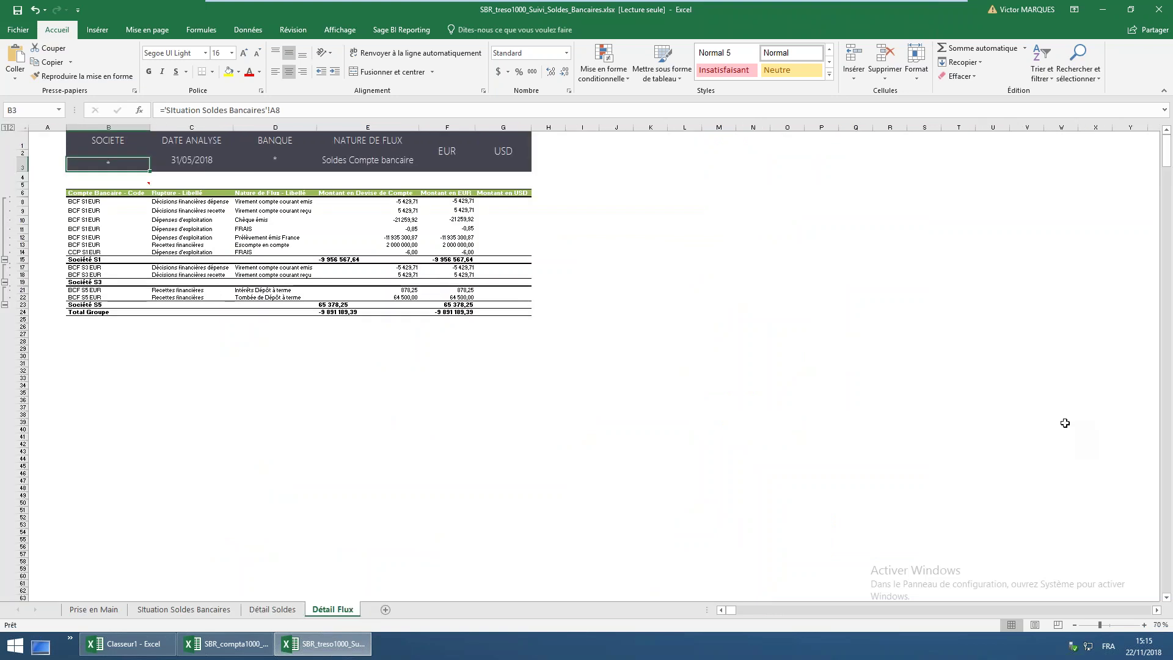
left_click(1155, 625)
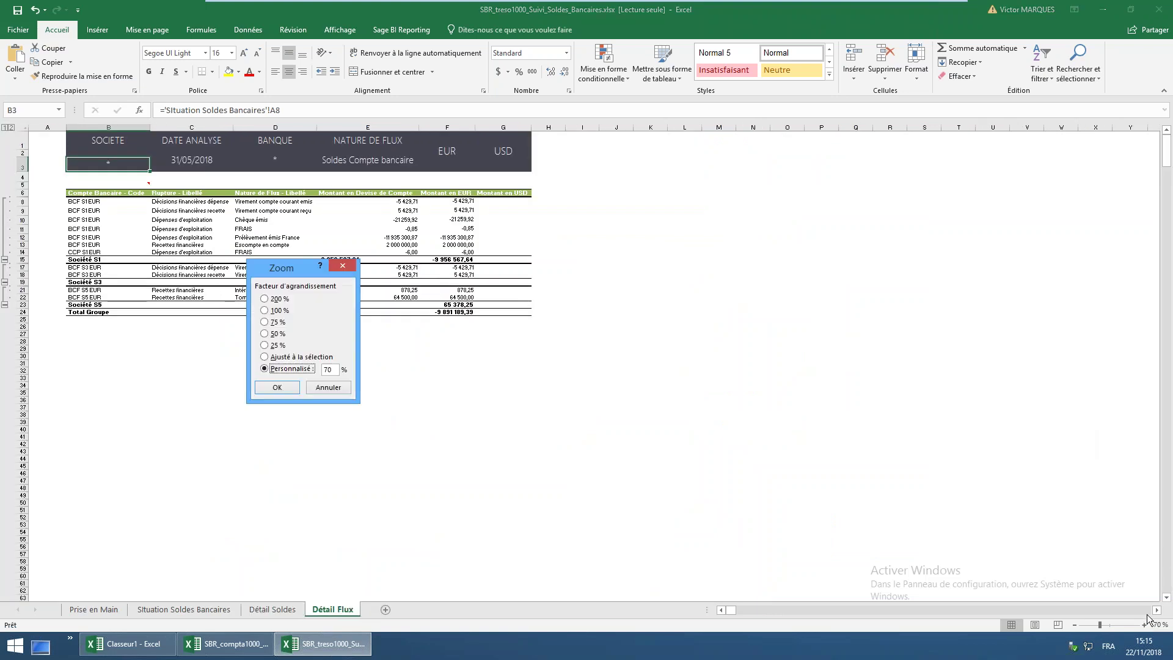
left_click(282, 310)
left_click(277, 387)
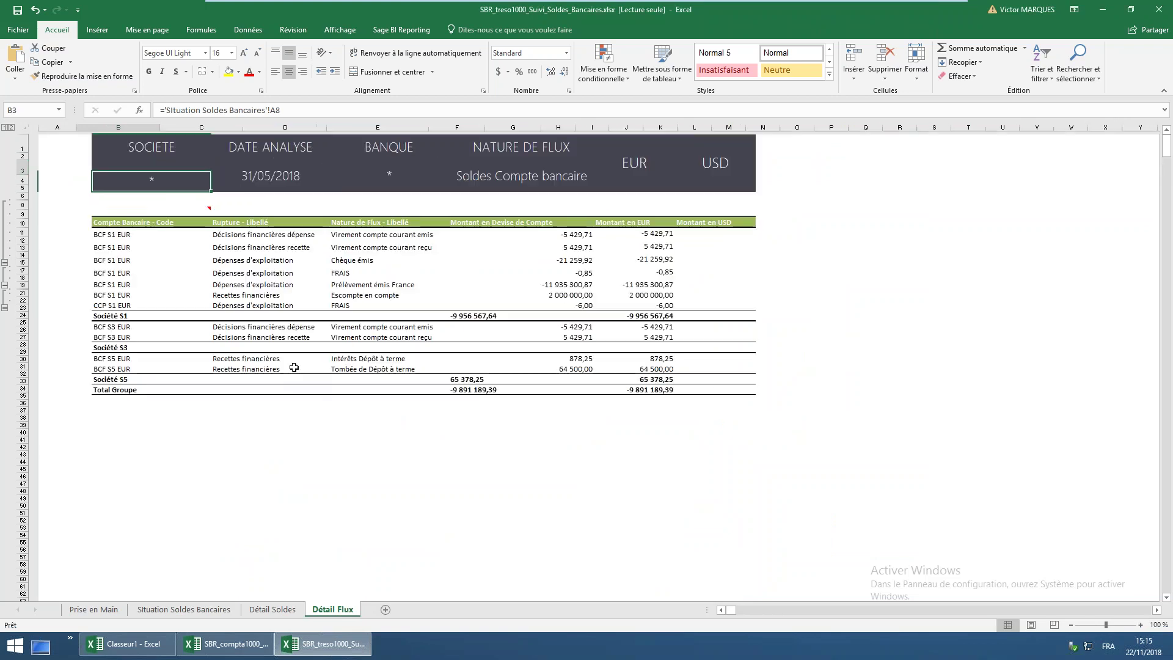
Step through the flow labels down to Escompte en compte, then close the bank balances workbook
left_click(252, 235)
left_click(367, 237)
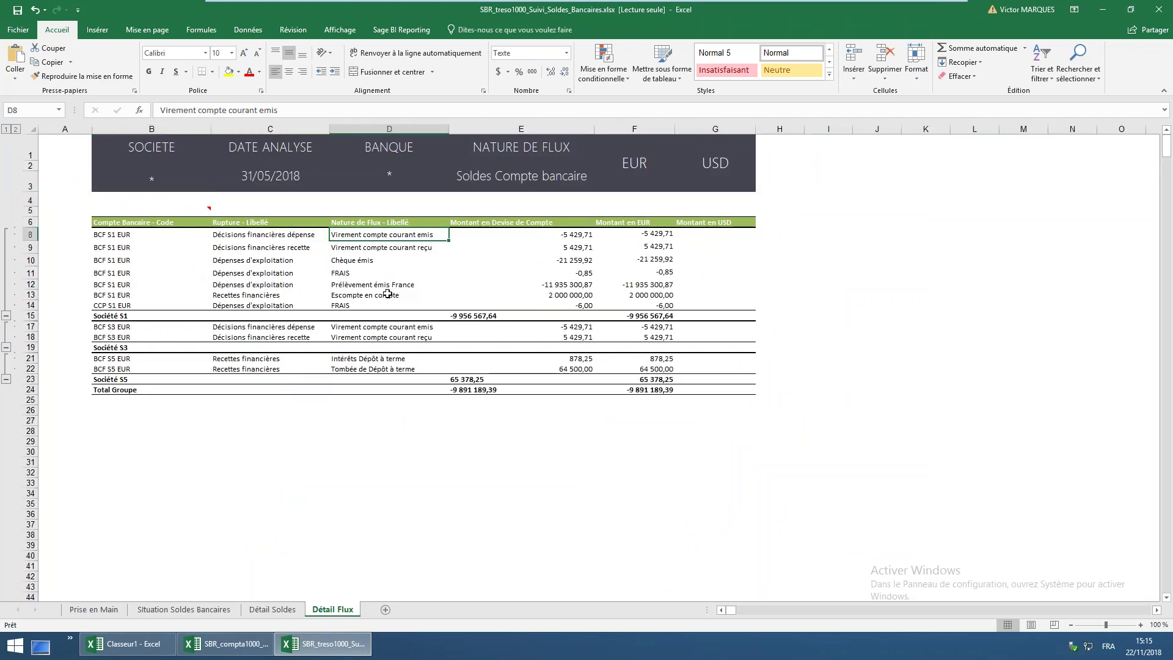
left_click(358, 263)
left_click(349, 275)
left_click(346, 285)
left_click(336, 297)
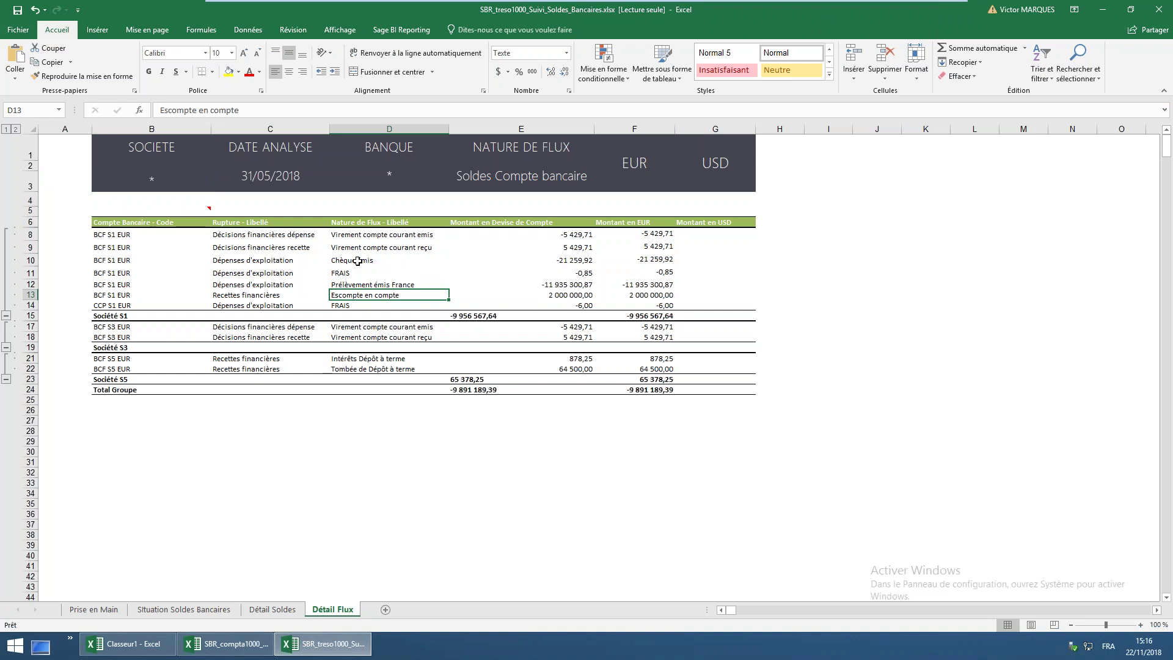
left_click(1159, 13)
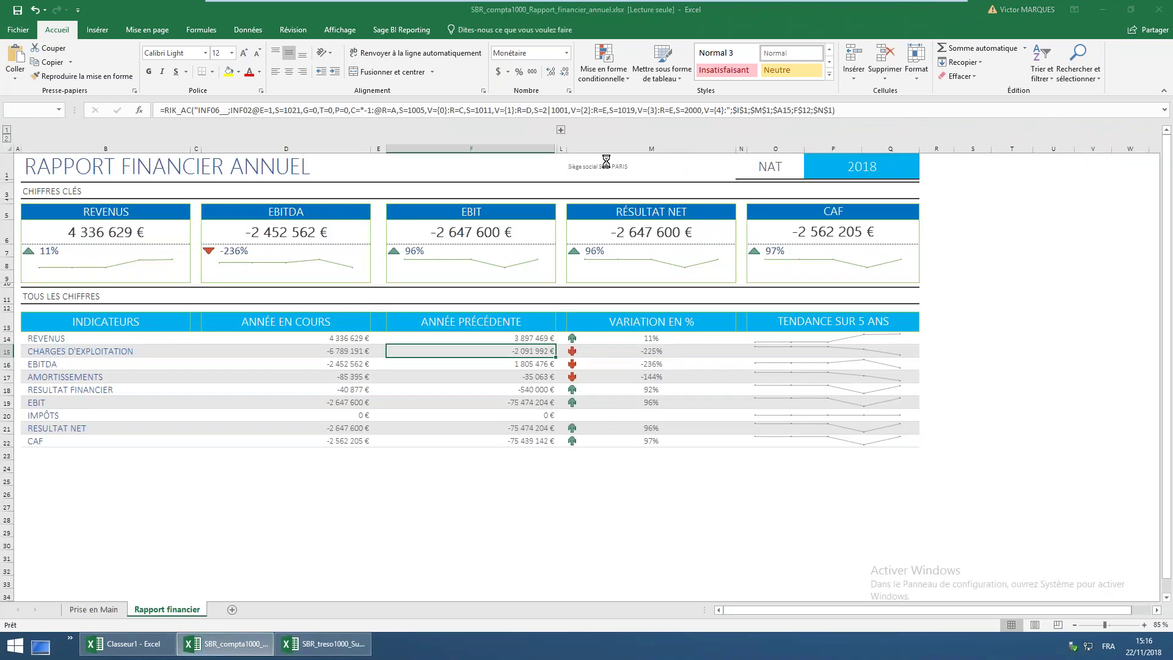
Close the annual financial report without saving its changes
left_click(1159, 9)
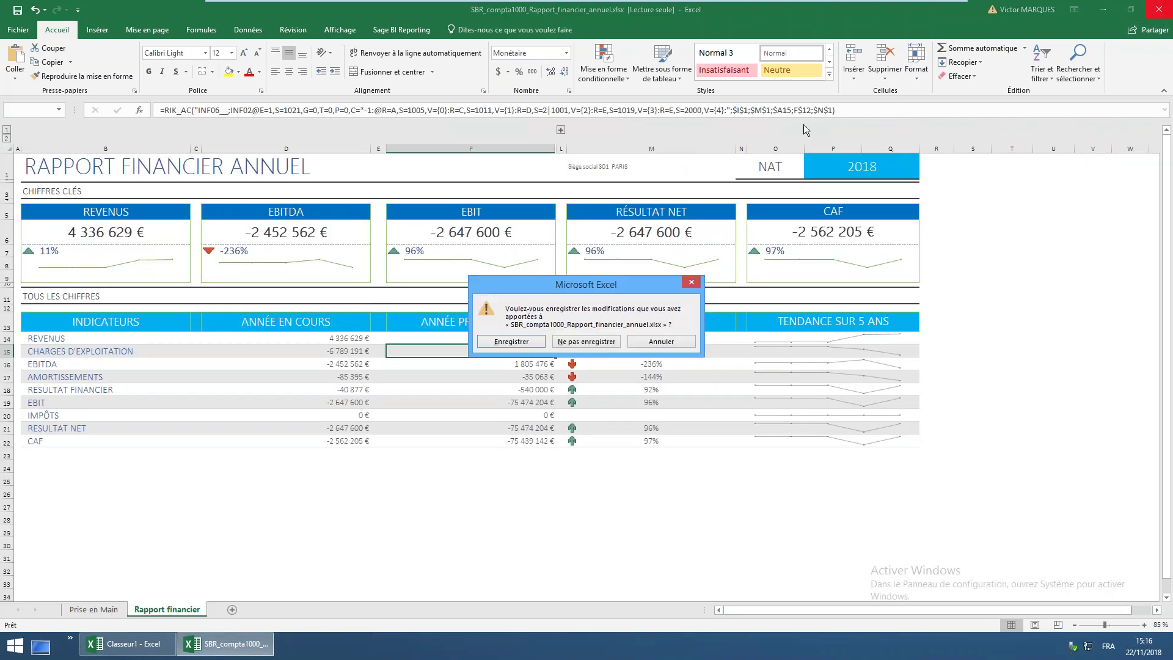
left_click(584, 342)
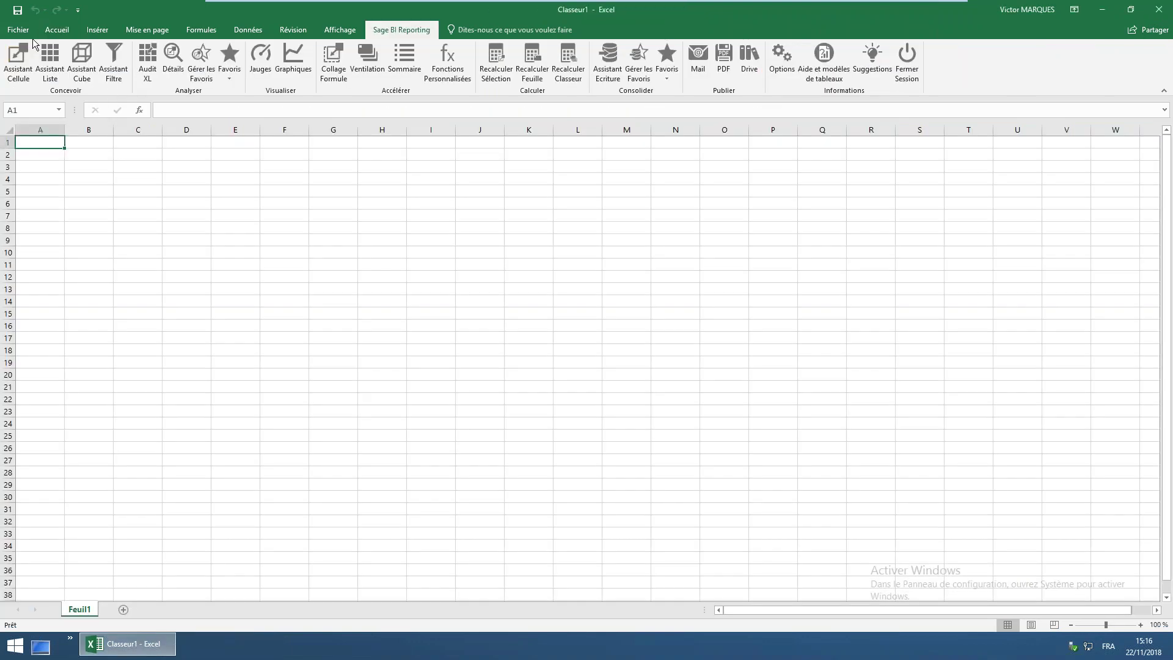
left_click(61, 28)
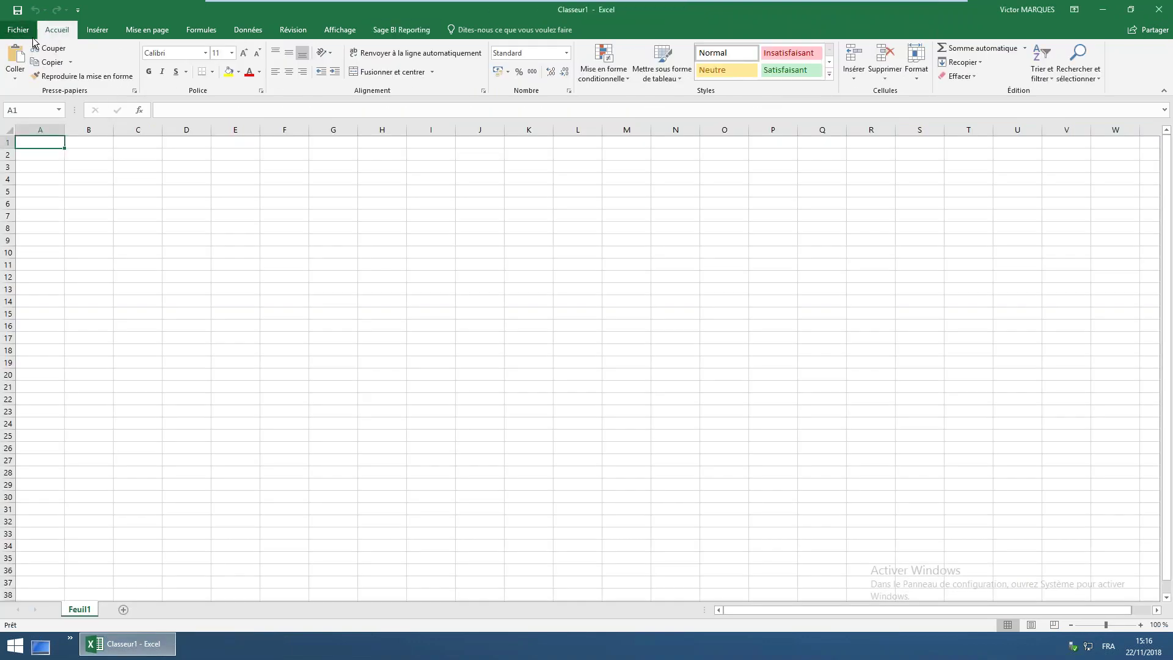
left_click(21, 32)
left_click(17, 30)
left_click(21, 33)
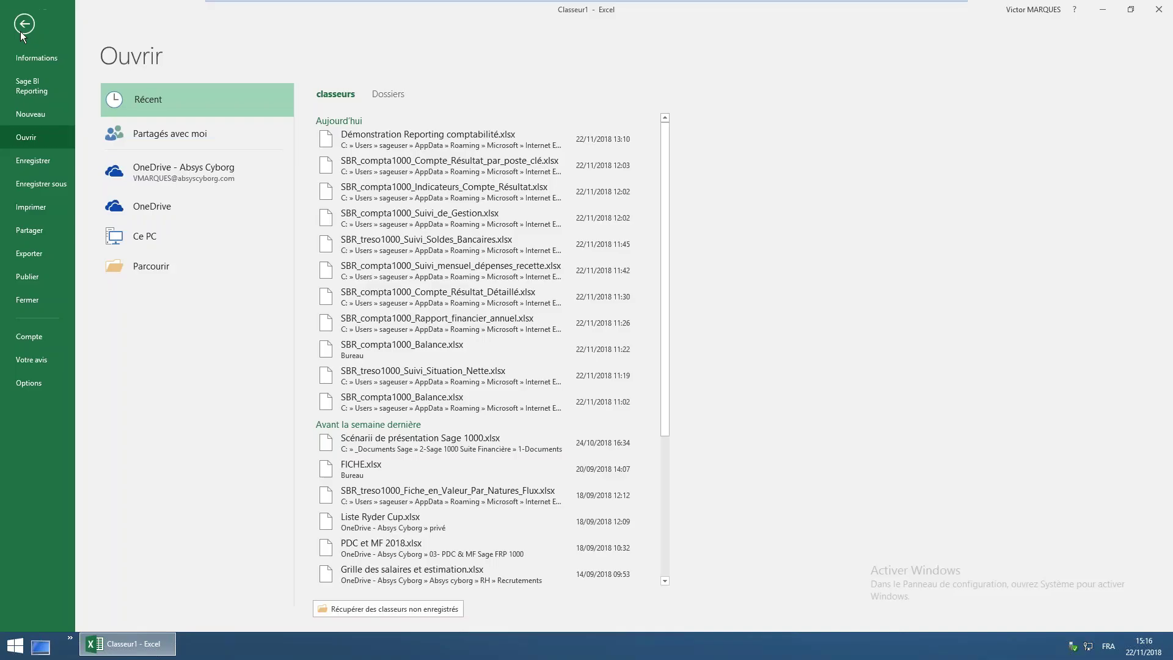
left_click(20, 31)
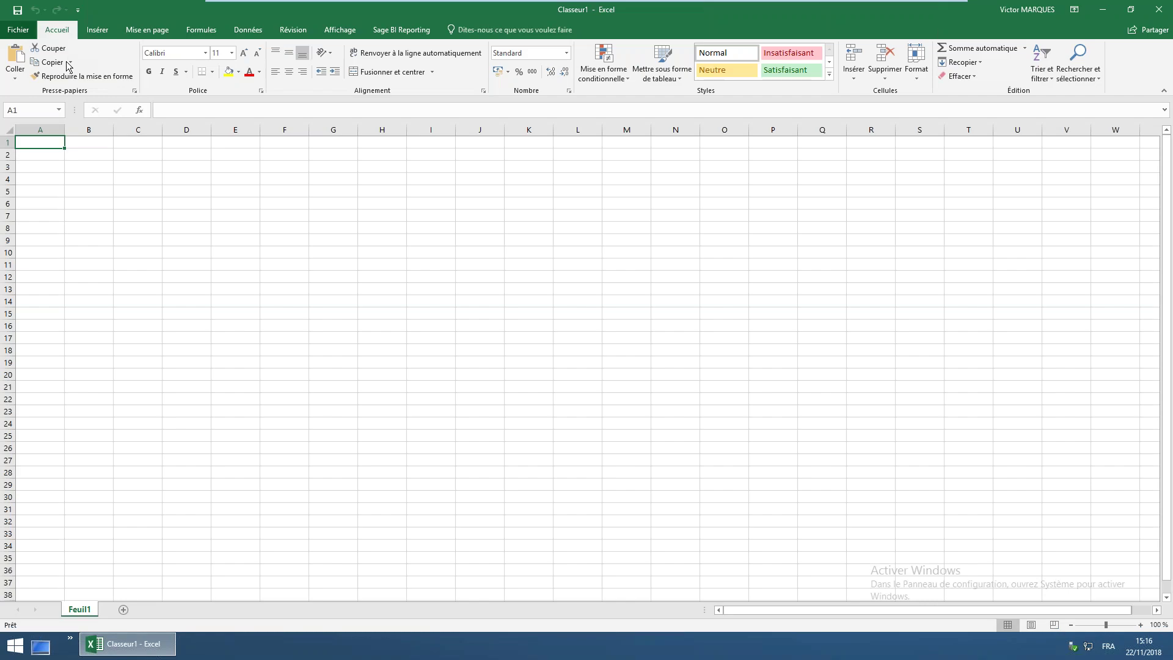
key("ctrl+o")
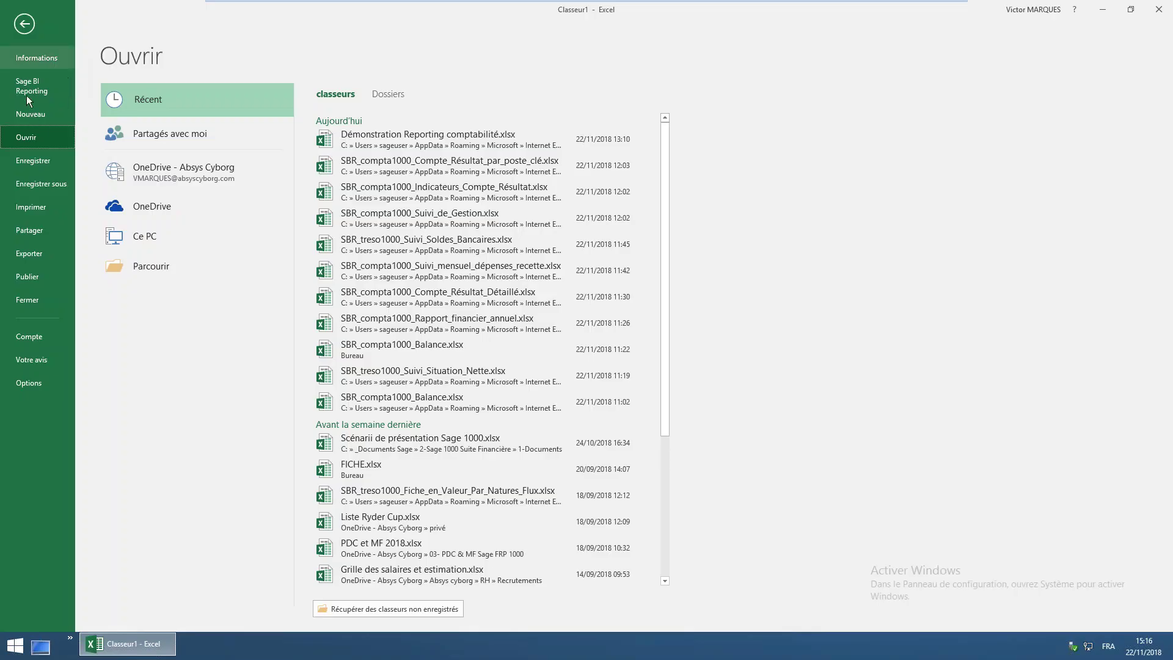
Open SBR_compta1000_Compte_Résultat_par_poste_clé.xlsx from the Groupes > DAF folder of the Sage BI library
left_click(27, 91)
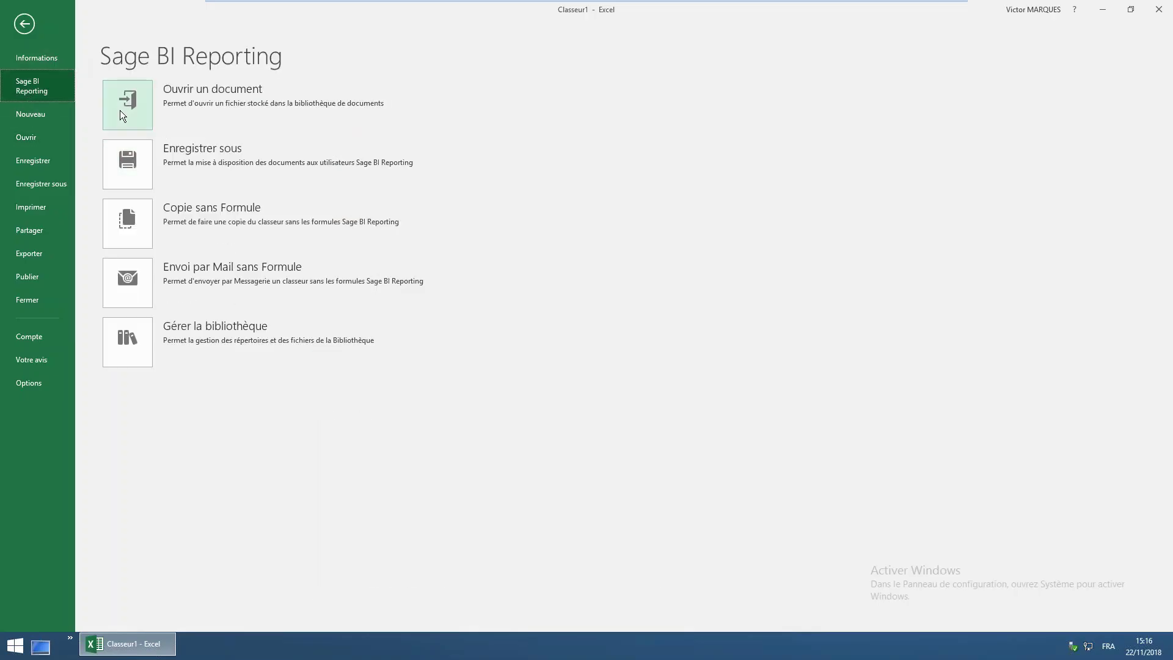
left_click(120, 110)
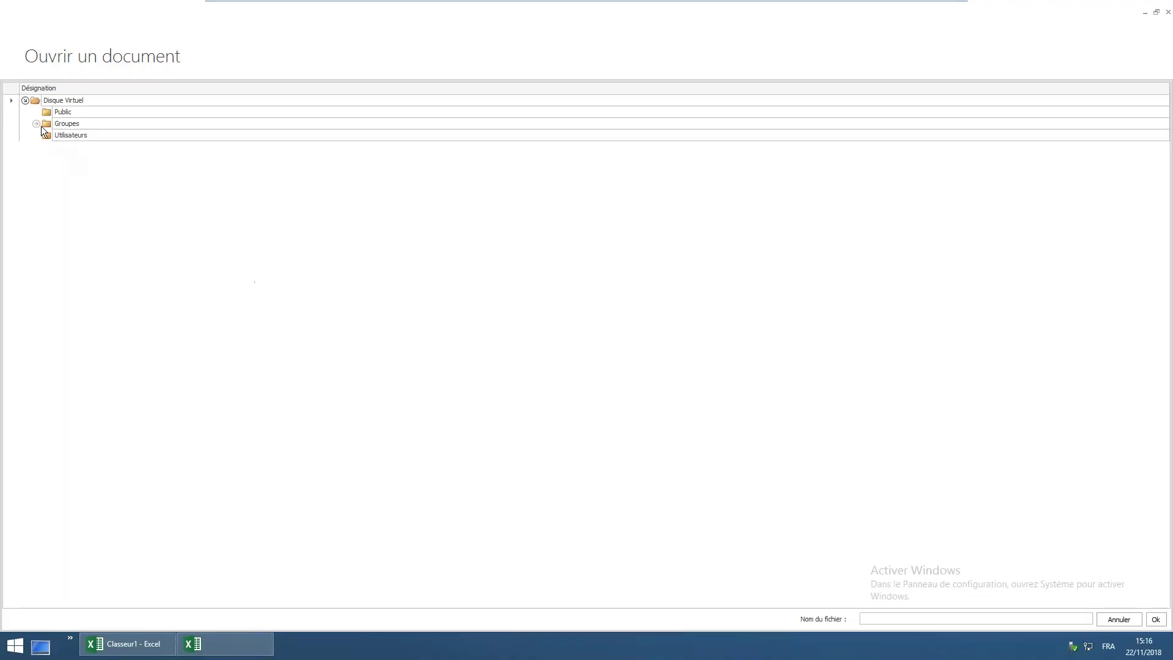
left_click(35, 124)
left_click(47, 148)
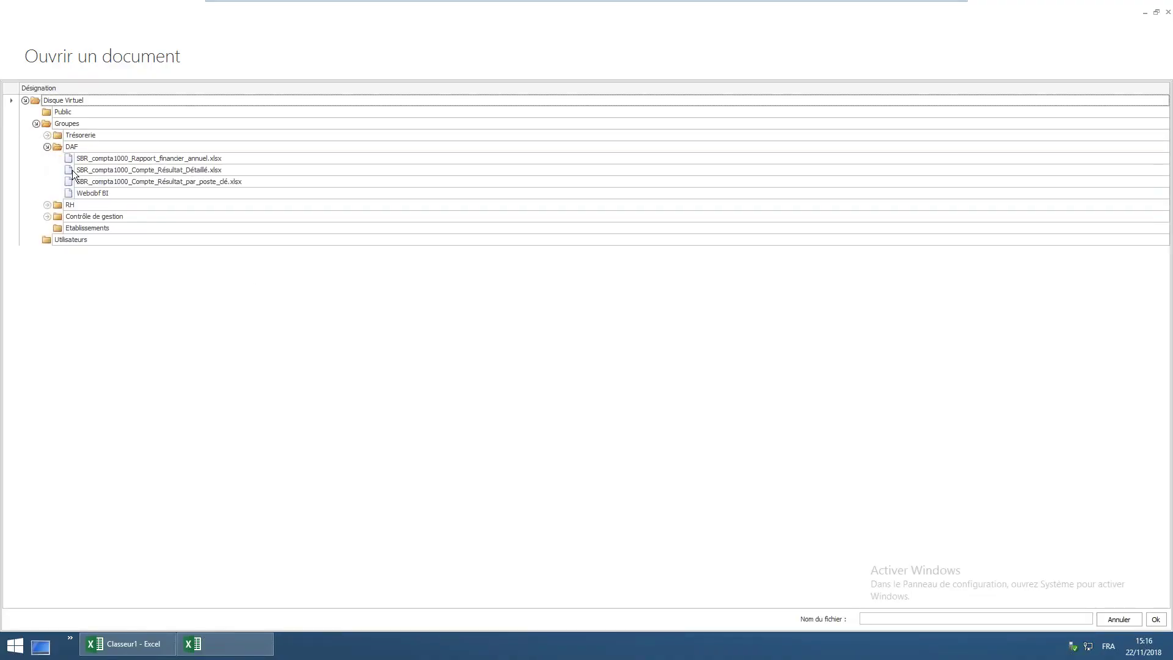
left_click(163, 159)
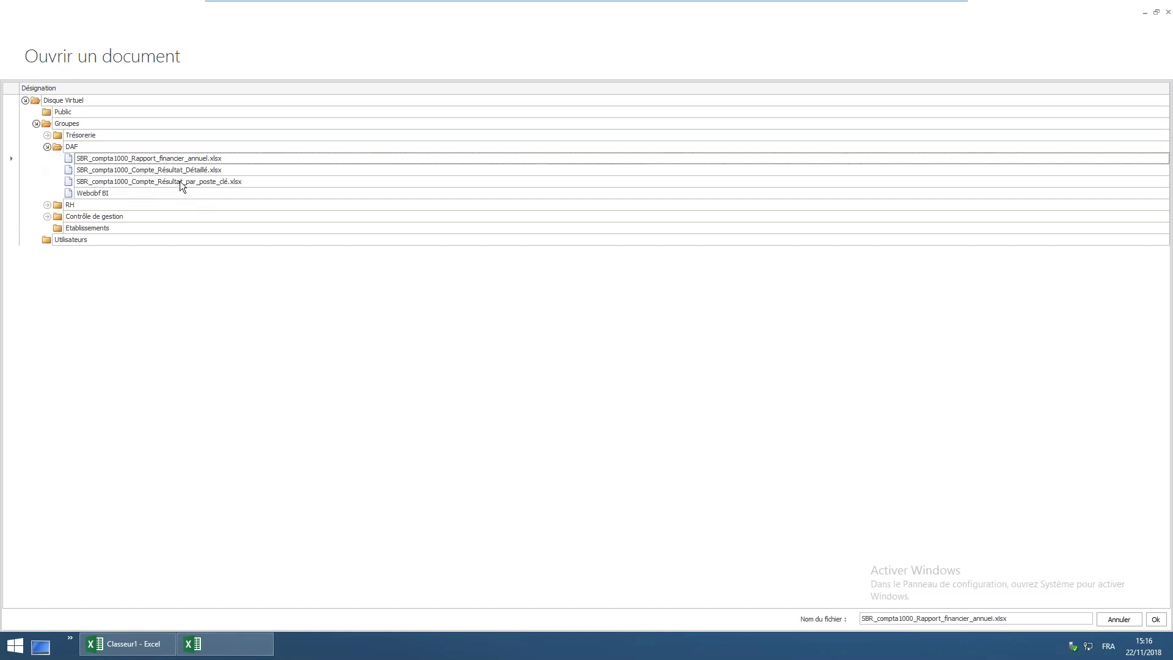
left_click(178, 170)
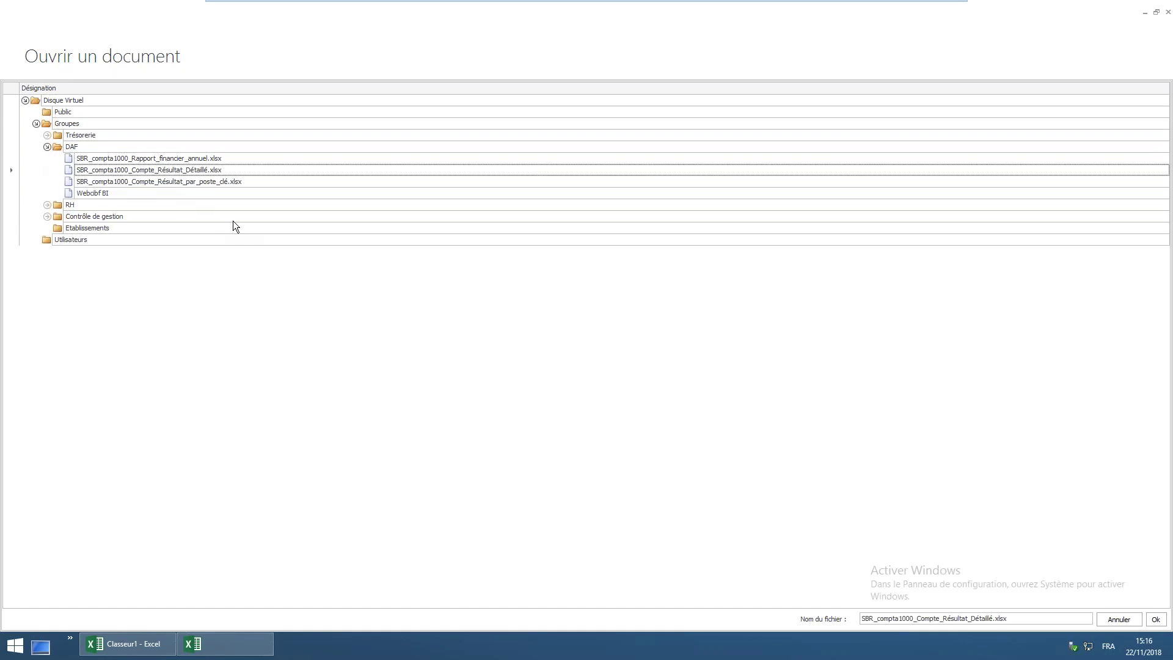
left_click(209, 182)
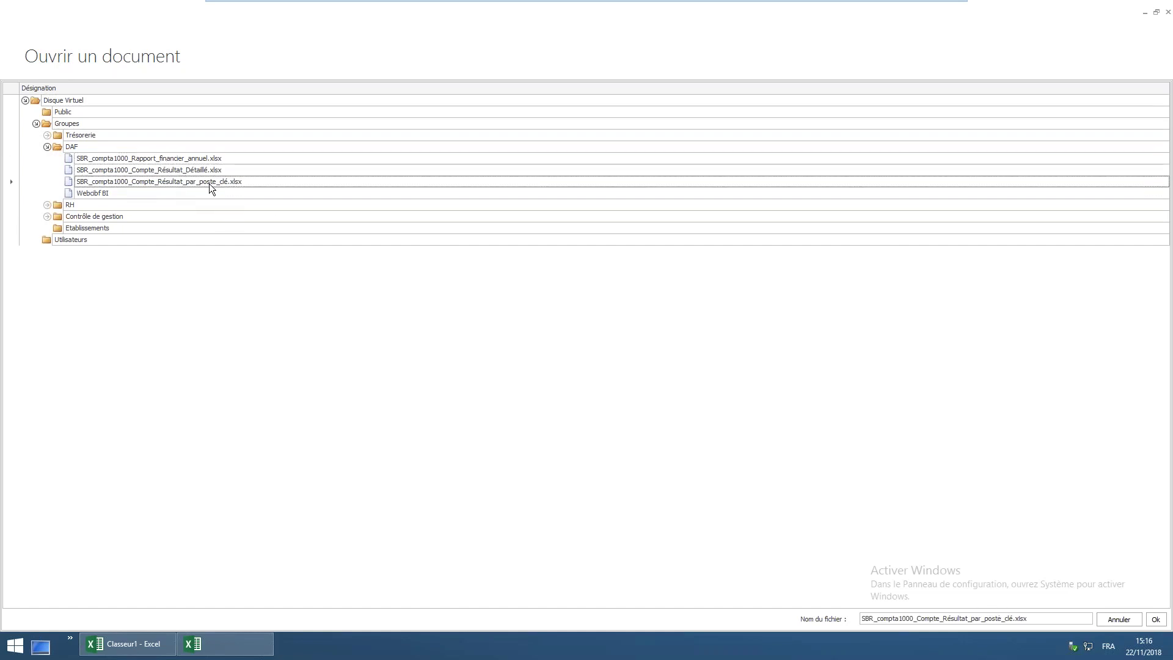
left_click(1155, 621)
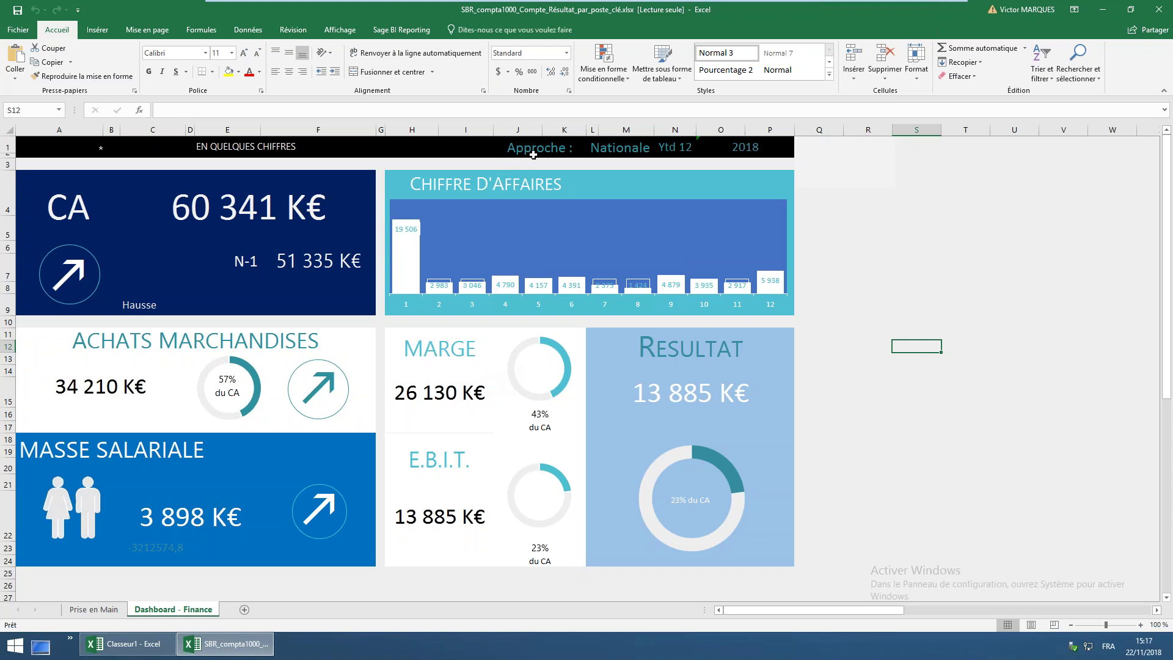
left_click(27, 33)
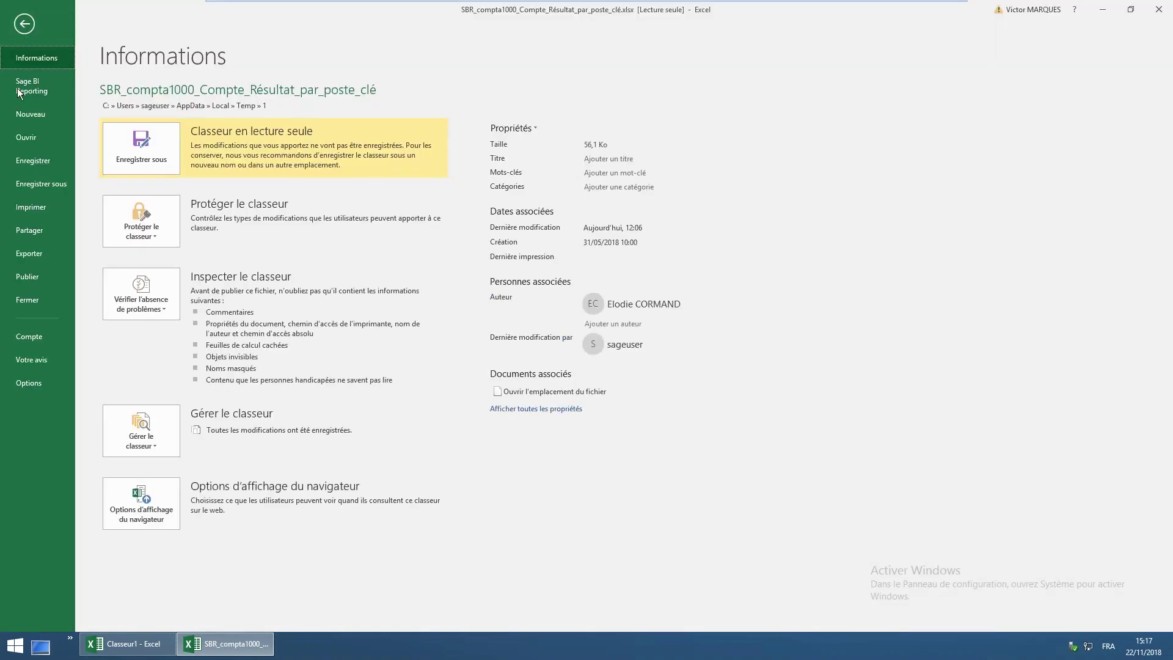
Open SBR_compta1000_Compte_Résultat_Détaillé.xlsx through Sage BI Reporting from the Groupes > DAF folder
left_click(37, 92)
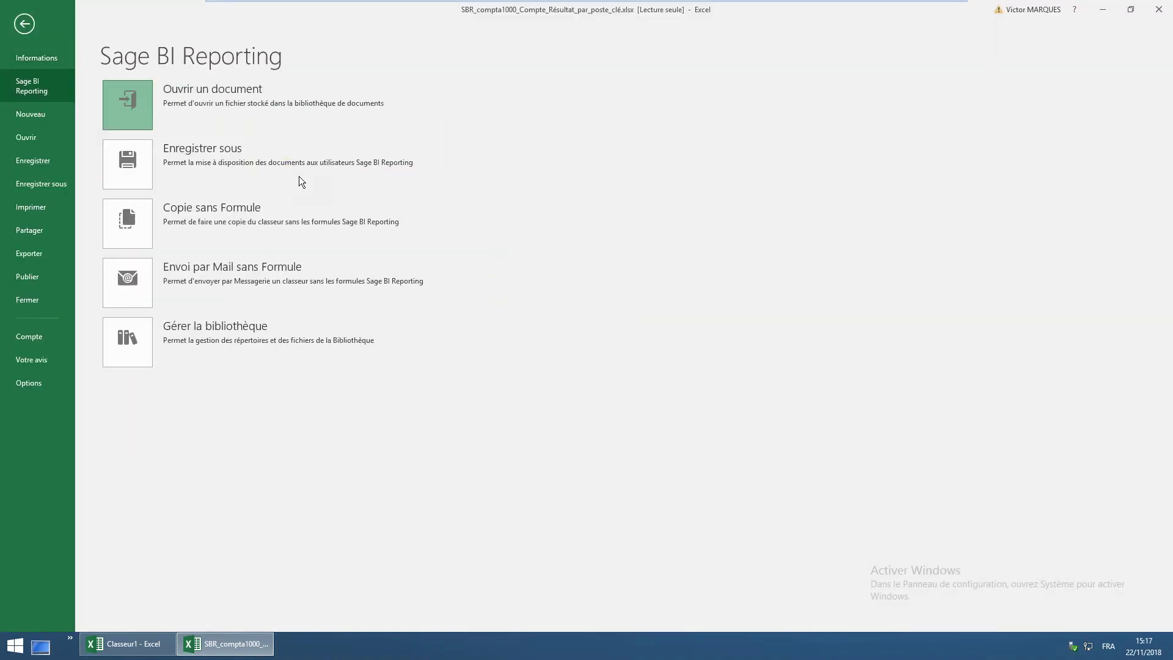
left_click(299, 176)
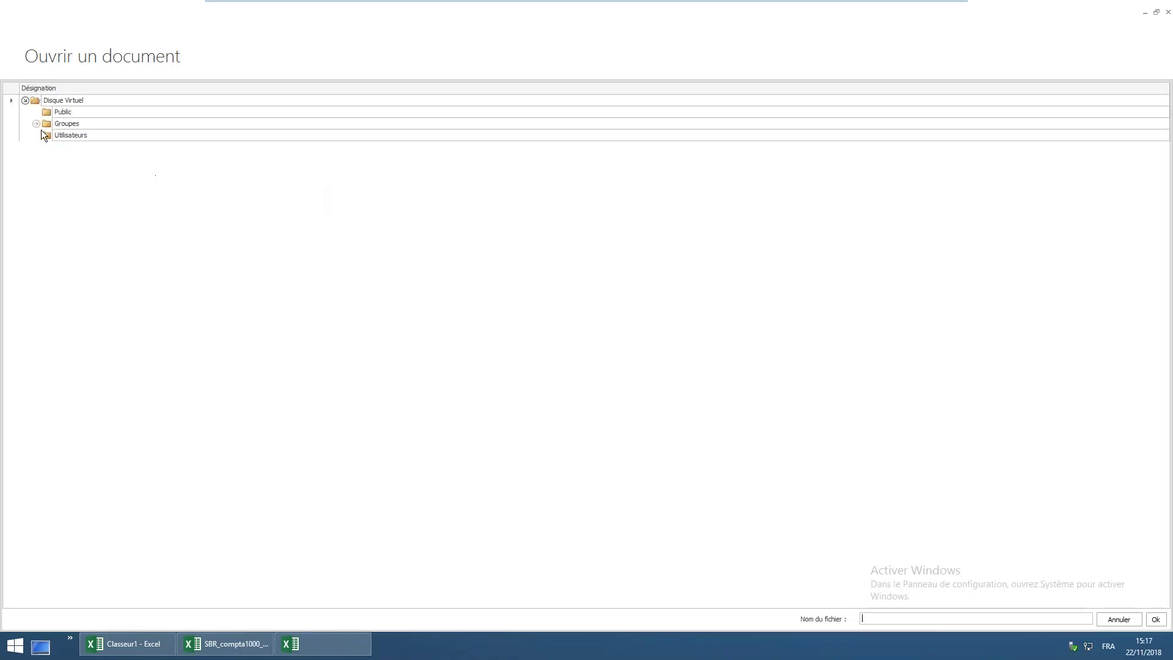
left_click(36, 124)
left_click(47, 147)
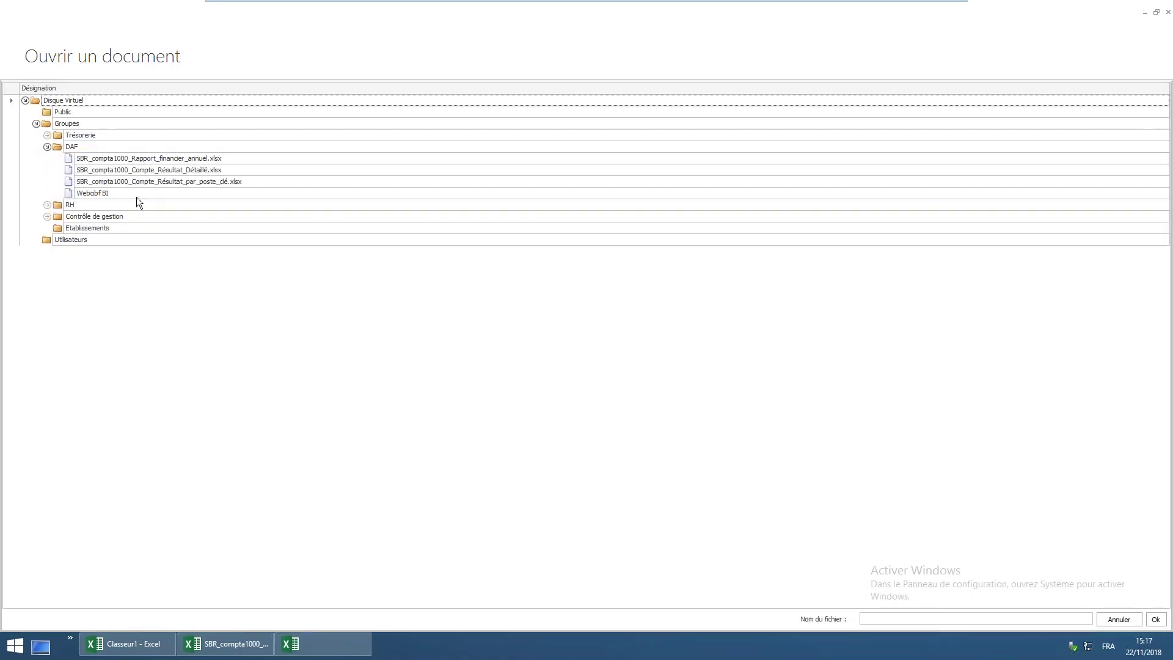
left_click(188, 172)
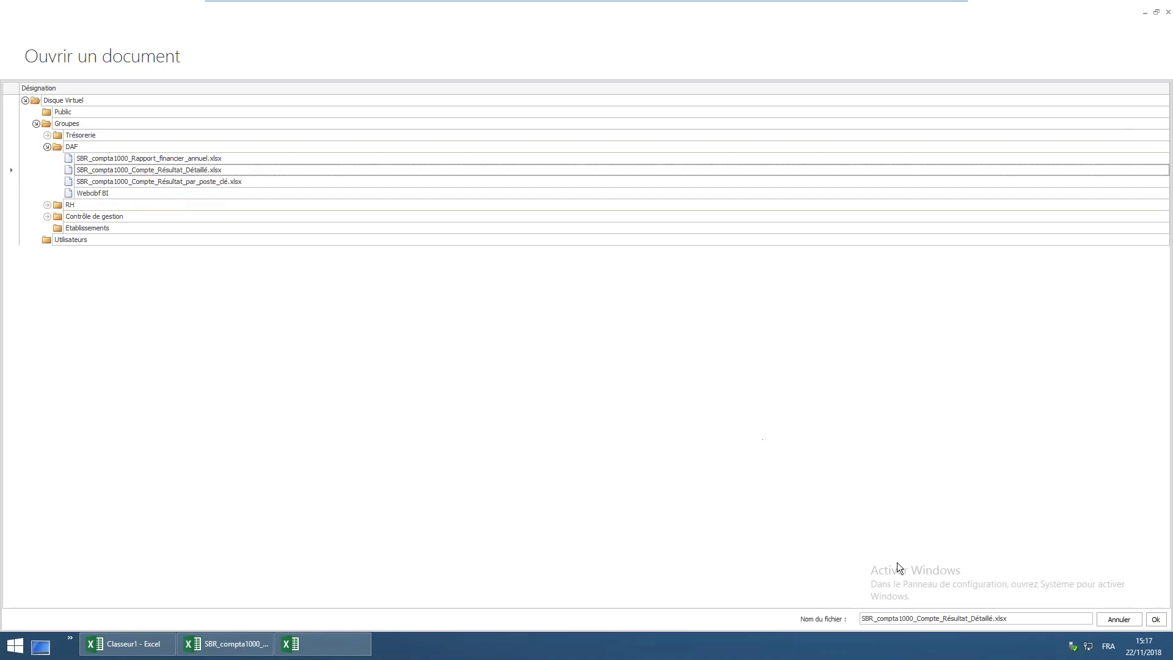
left_click(1156, 620)
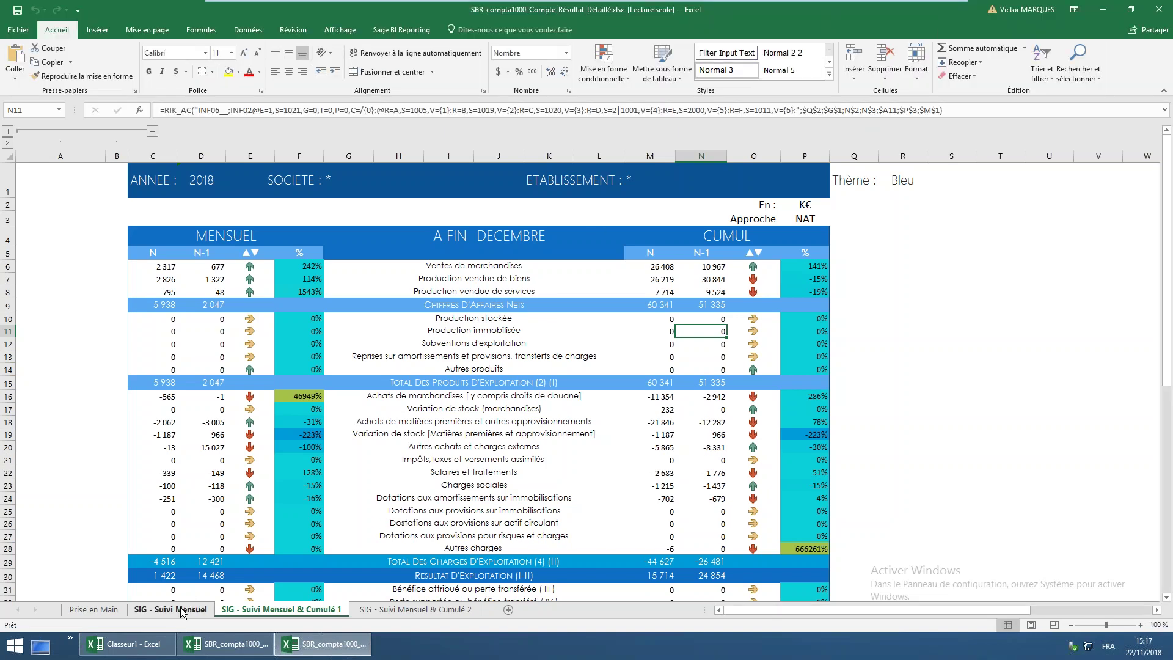
Go to the SIG - Suivi Mensuel sheet and set its zoom to 120 %
left_click(163, 611)
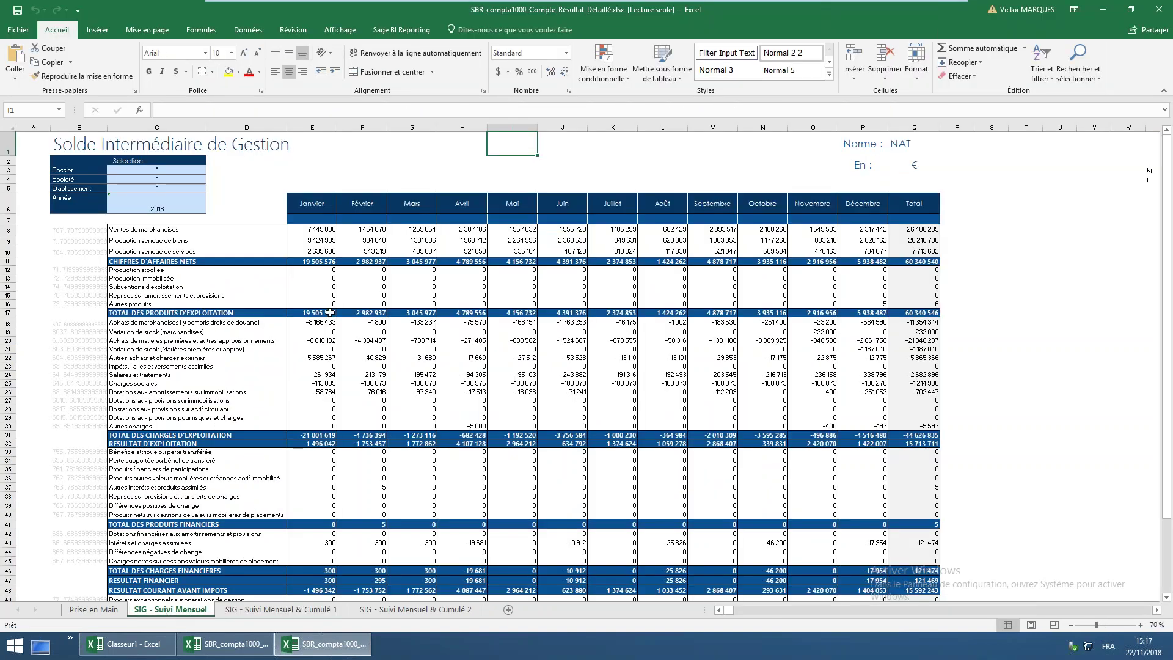
left_click(315, 208)
left_click_drag(431, 206, 914, 205)
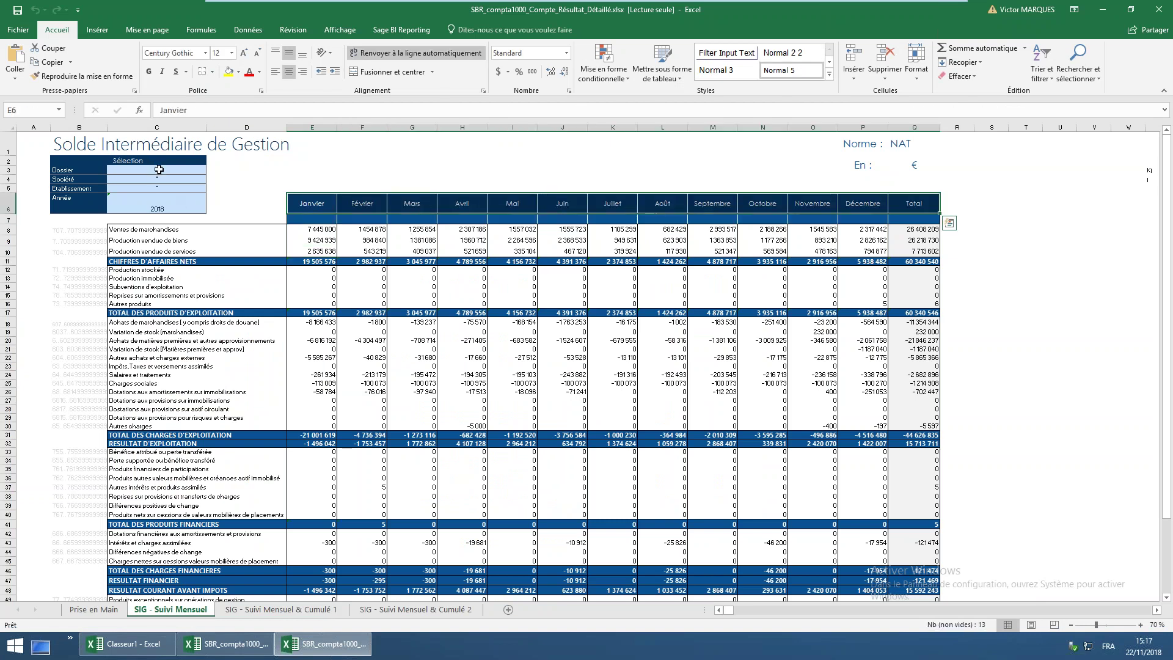
left_click(159, 170)
left_click(1153, 625)
left_click(275, 310)
left_click(280, 369)
type("120")
left_click(277, 387)
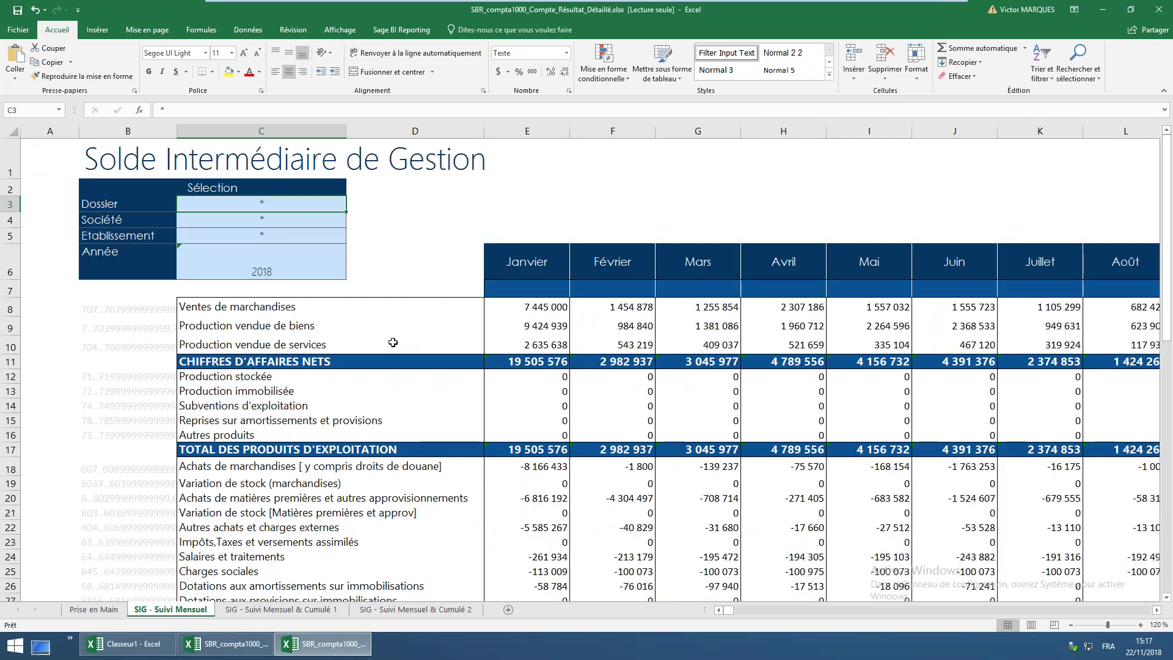
Compare the Ventes de marchandises label with January's RIK_AC sales formula, showing the Sage BI Reporting ribbon
left_click(330, 310)
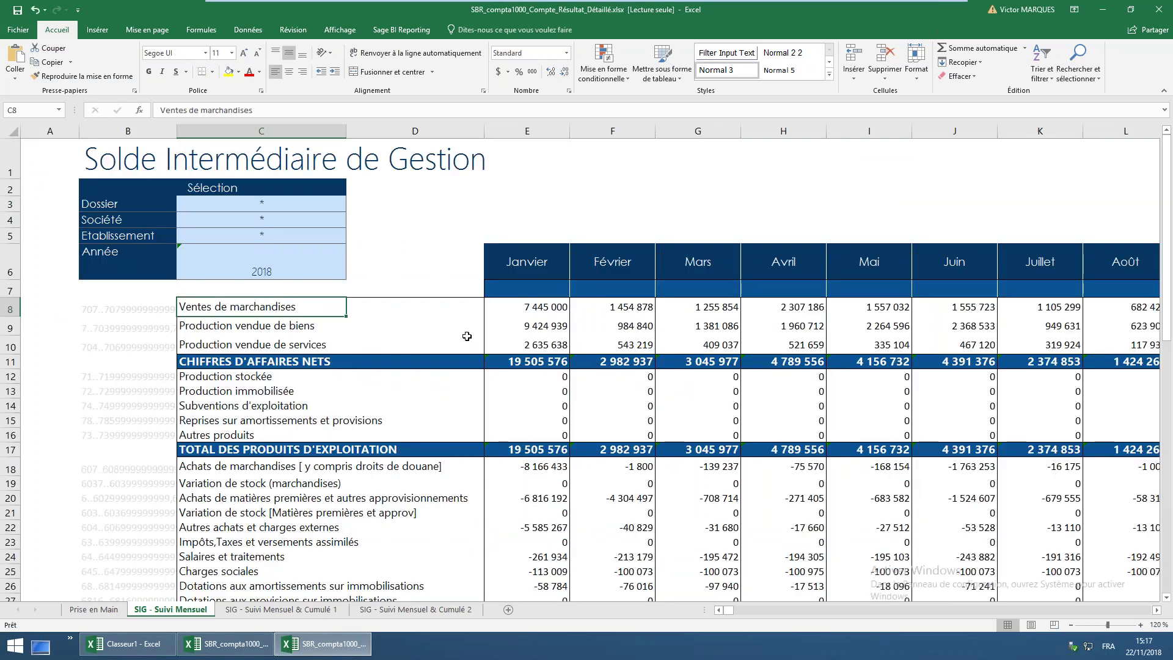
left_click(529, 306)
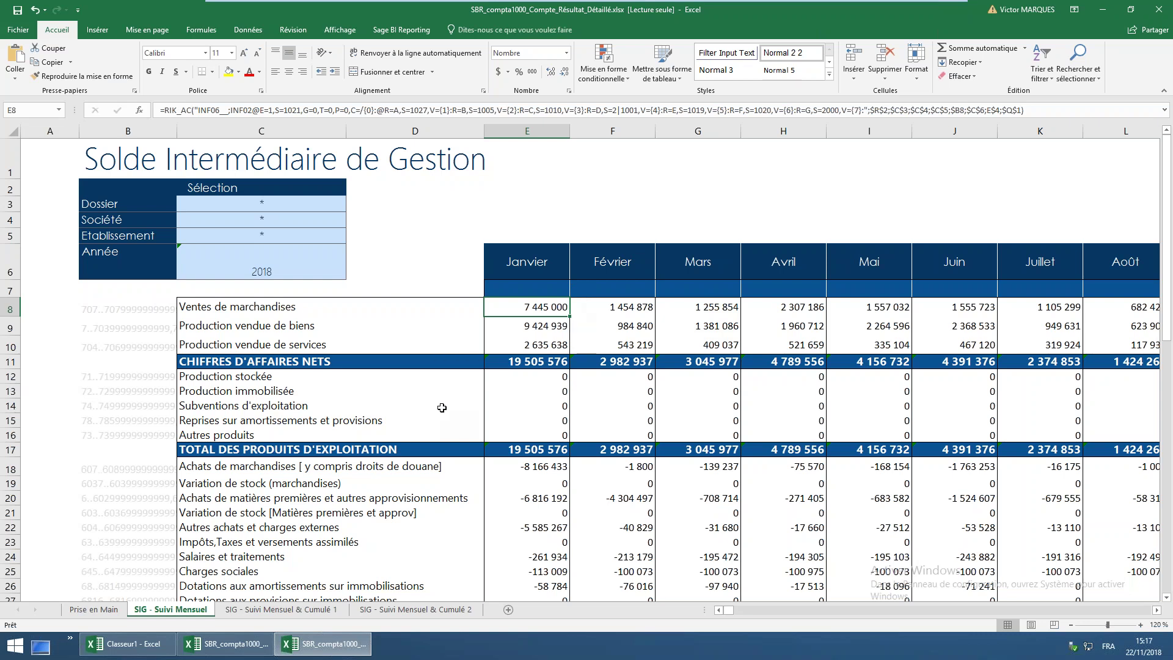
left_click(287, 312)
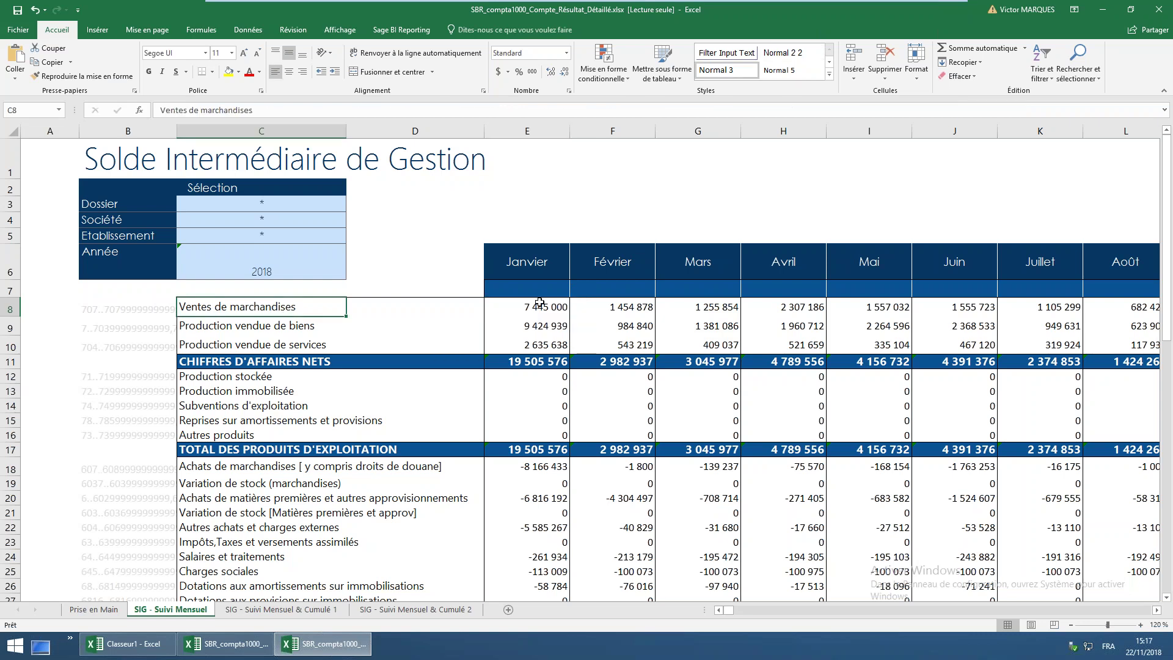
left_click(501, 305)
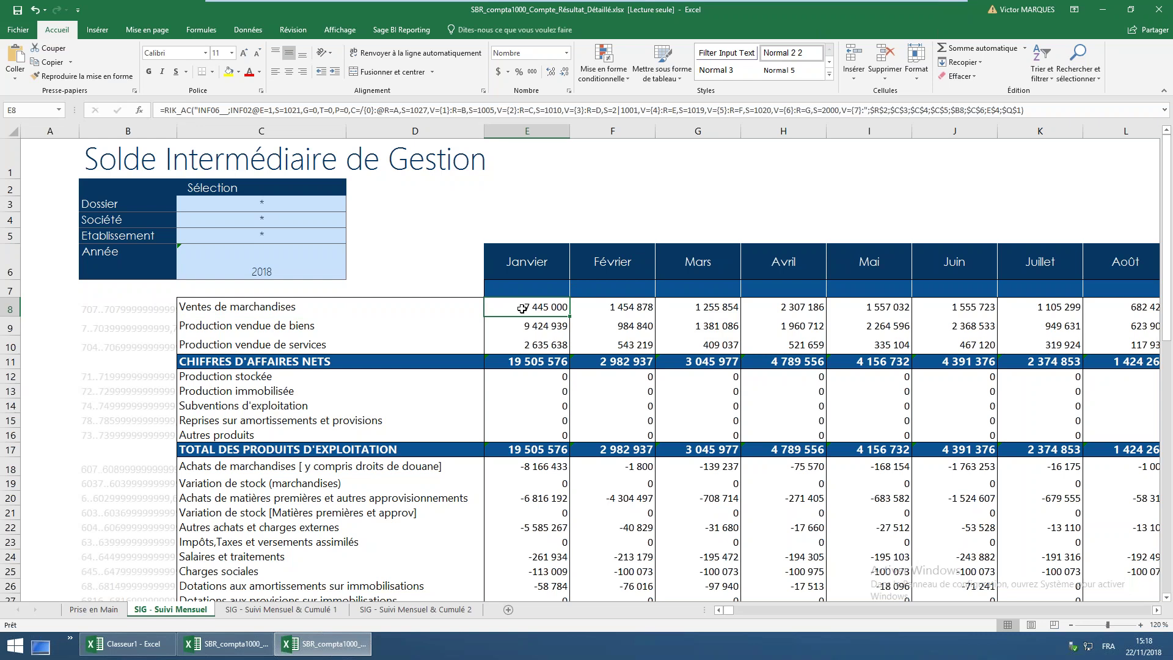
left_click(413, 35)
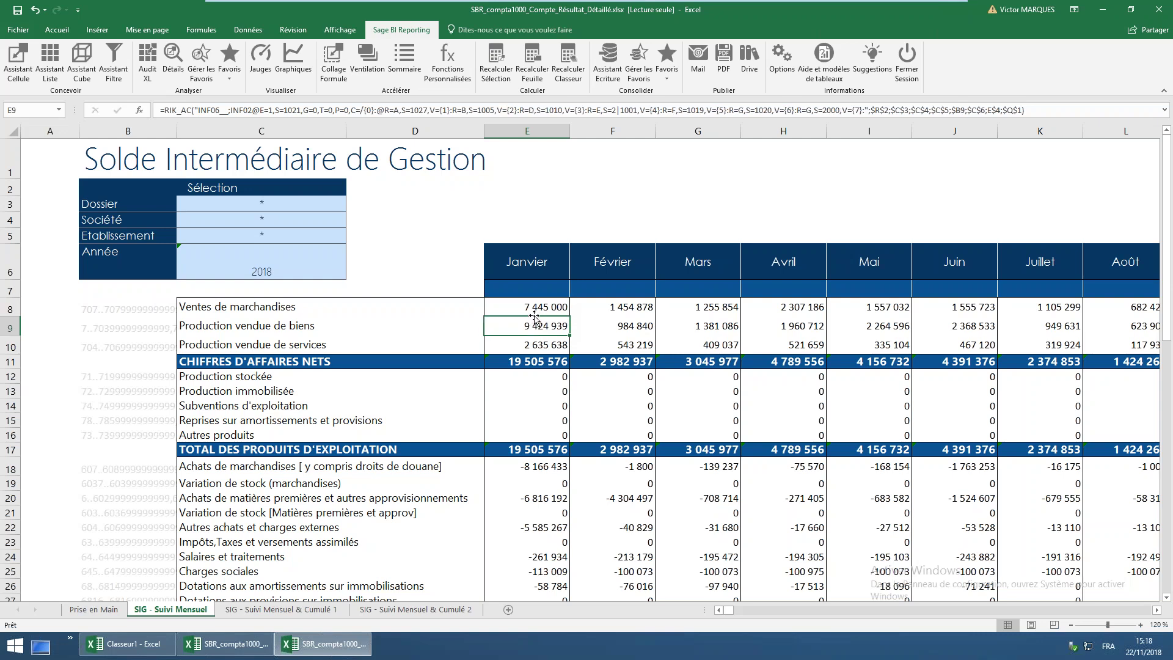
left_click(244, 310)
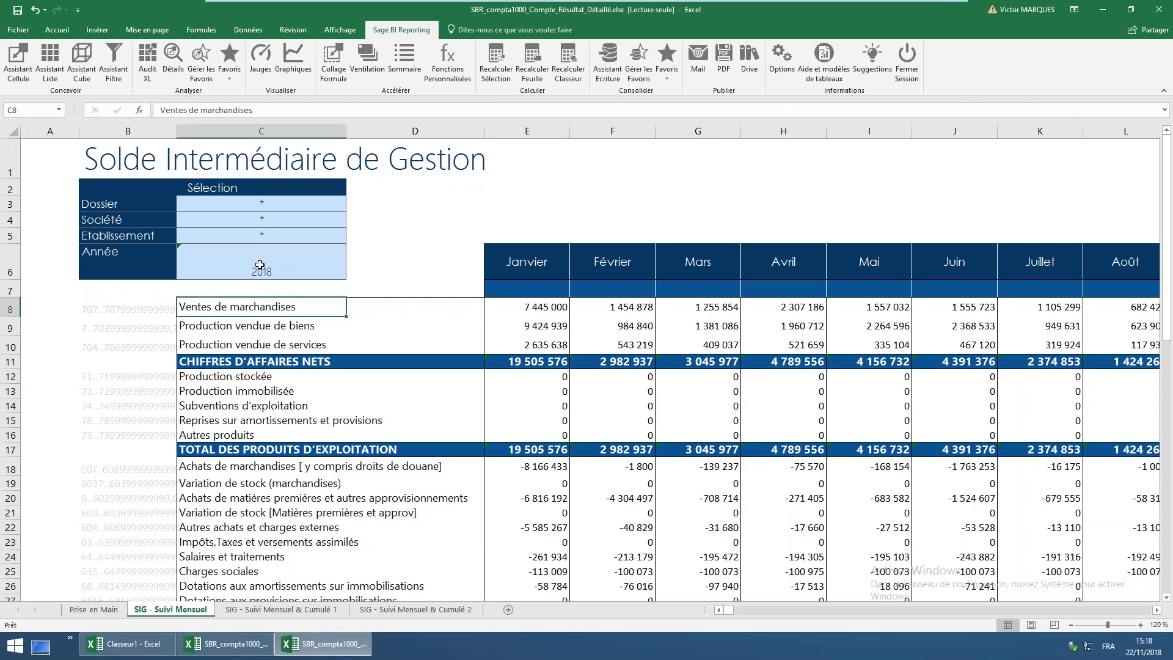
left_click(545, 312)
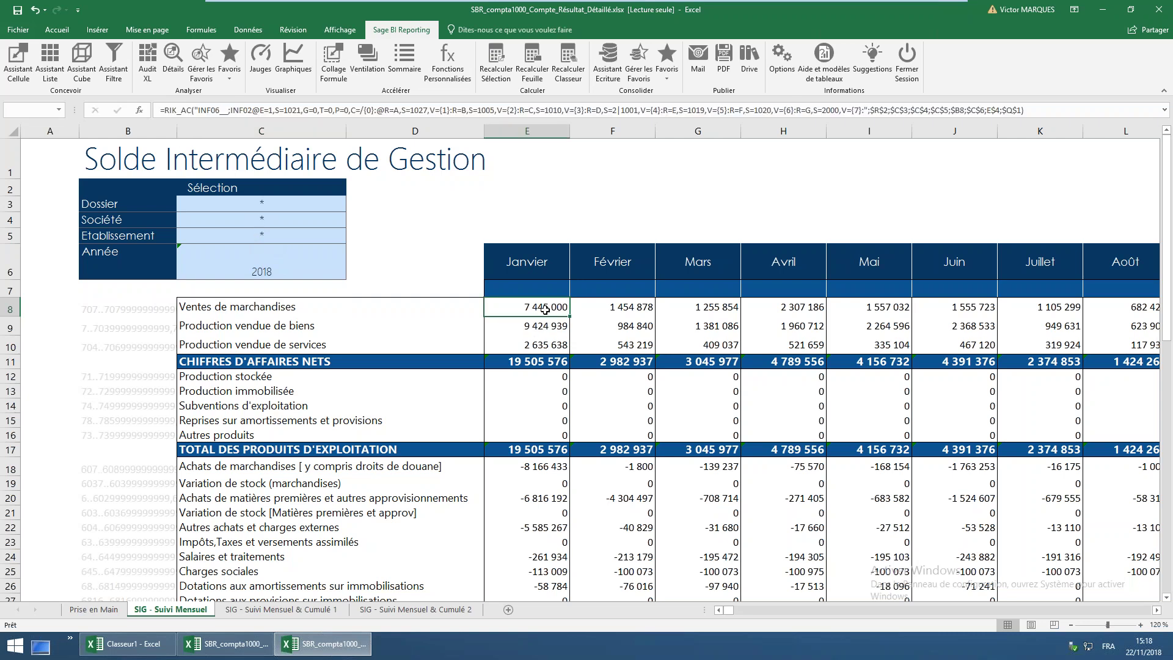
double_click(545, 310)
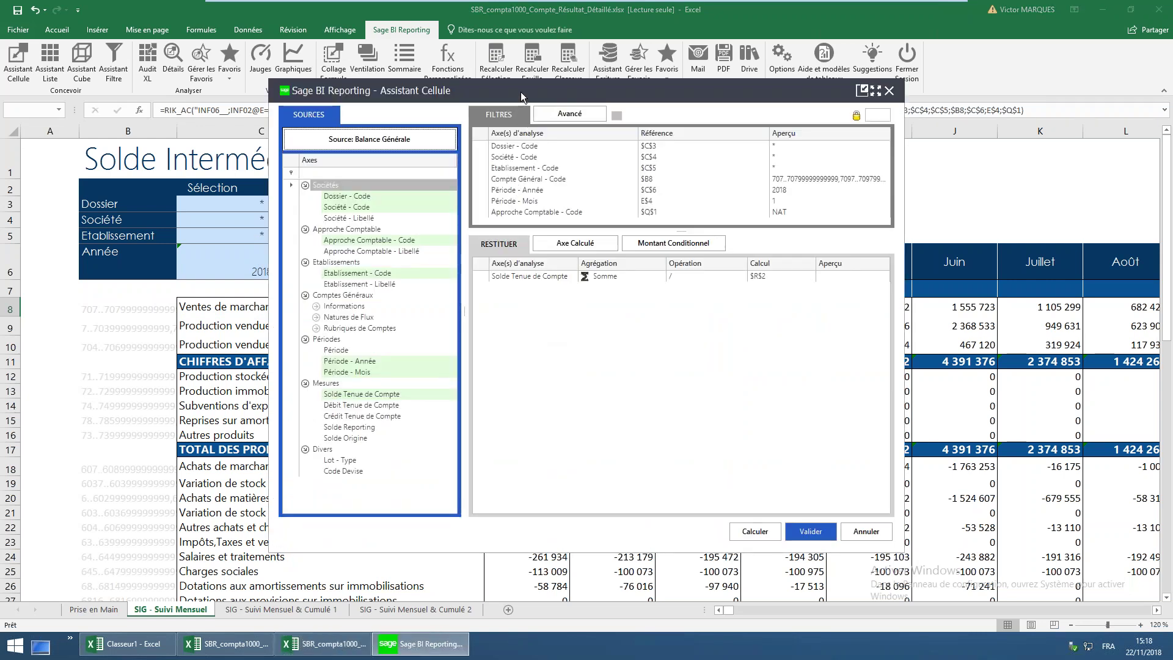
left_click_drag(521, 91, 625, 158)
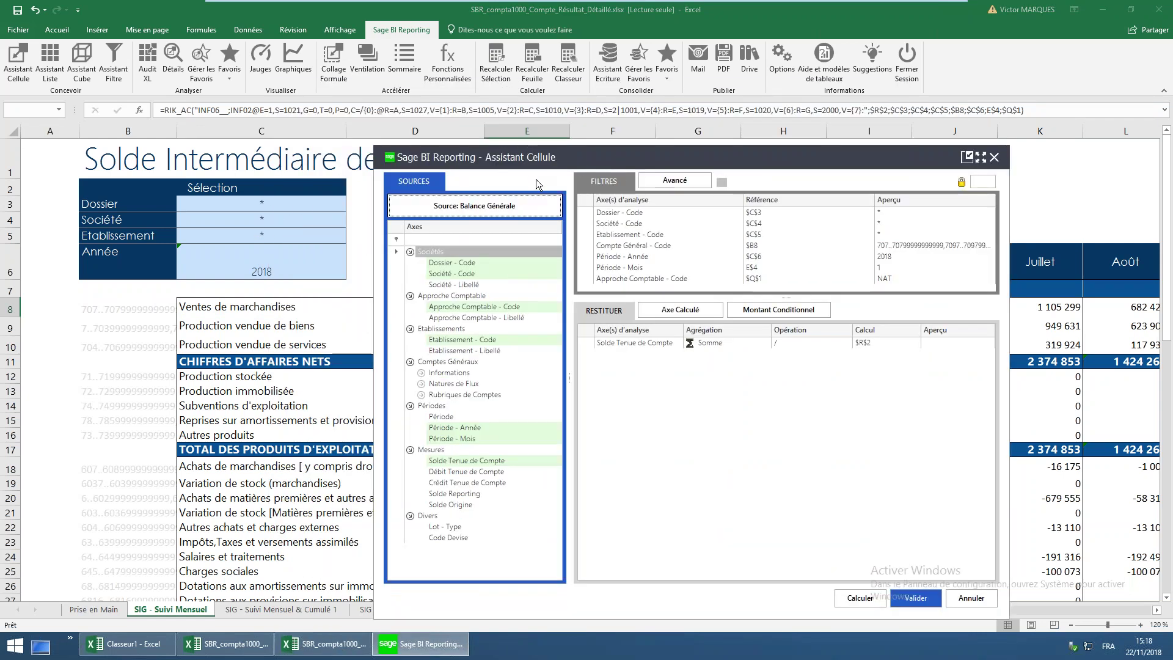
left_click_drag(775, 299, 775, 379)
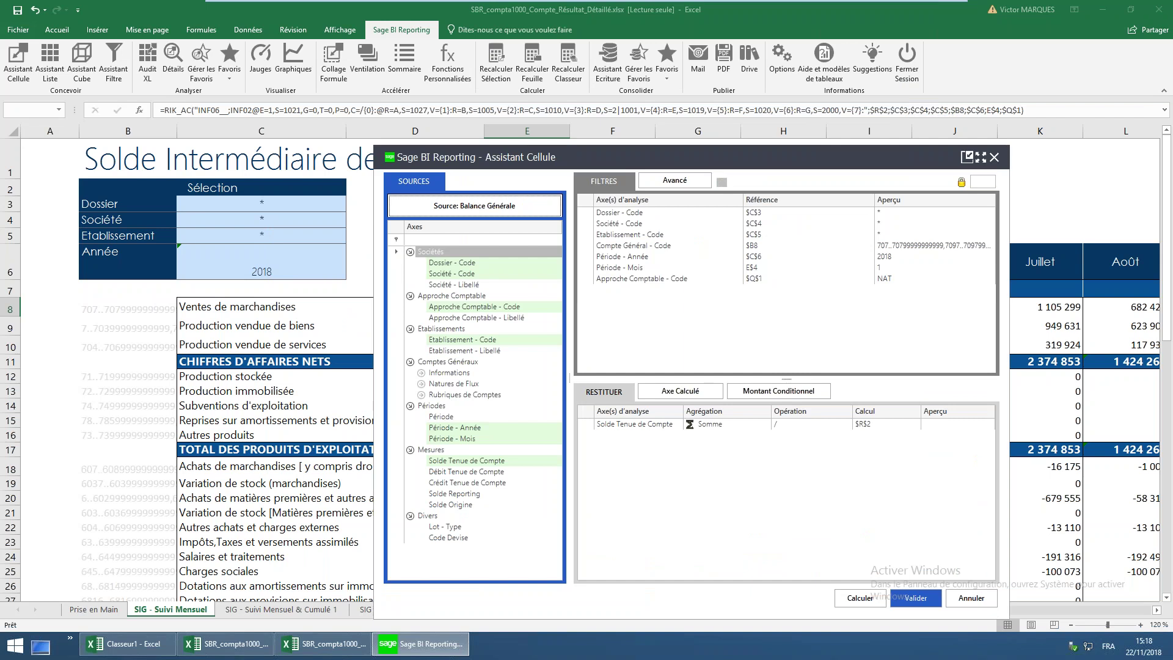
left_click(794, 391)
left_click(664, 248)
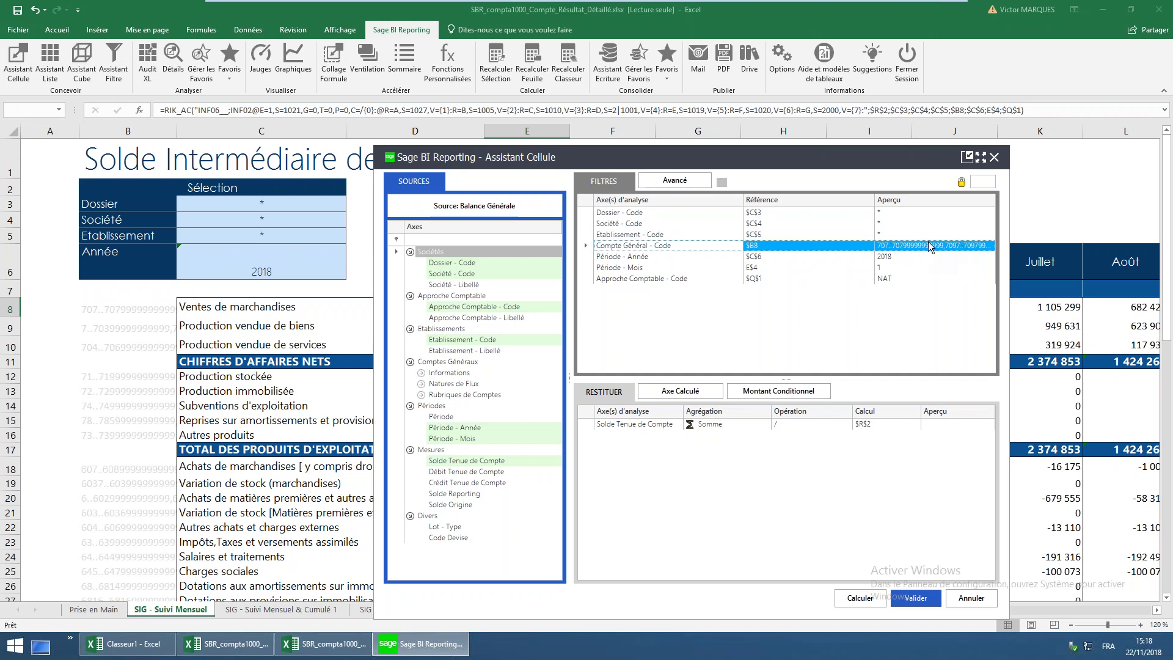
left_click(142, 313)
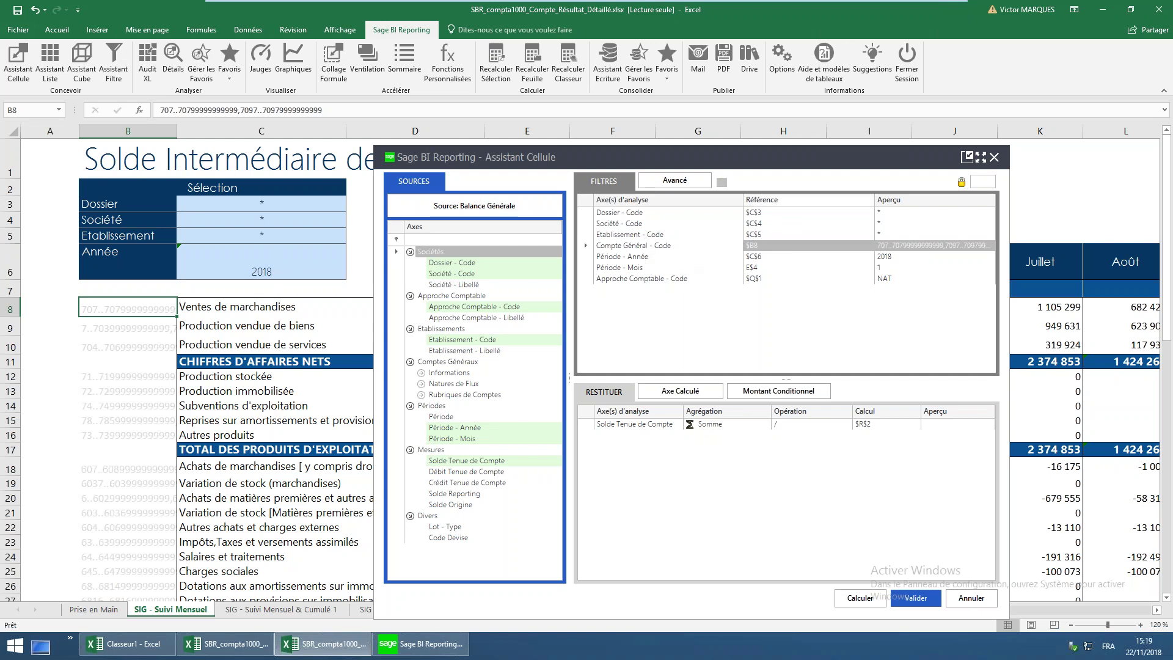
left_click(971, 598)
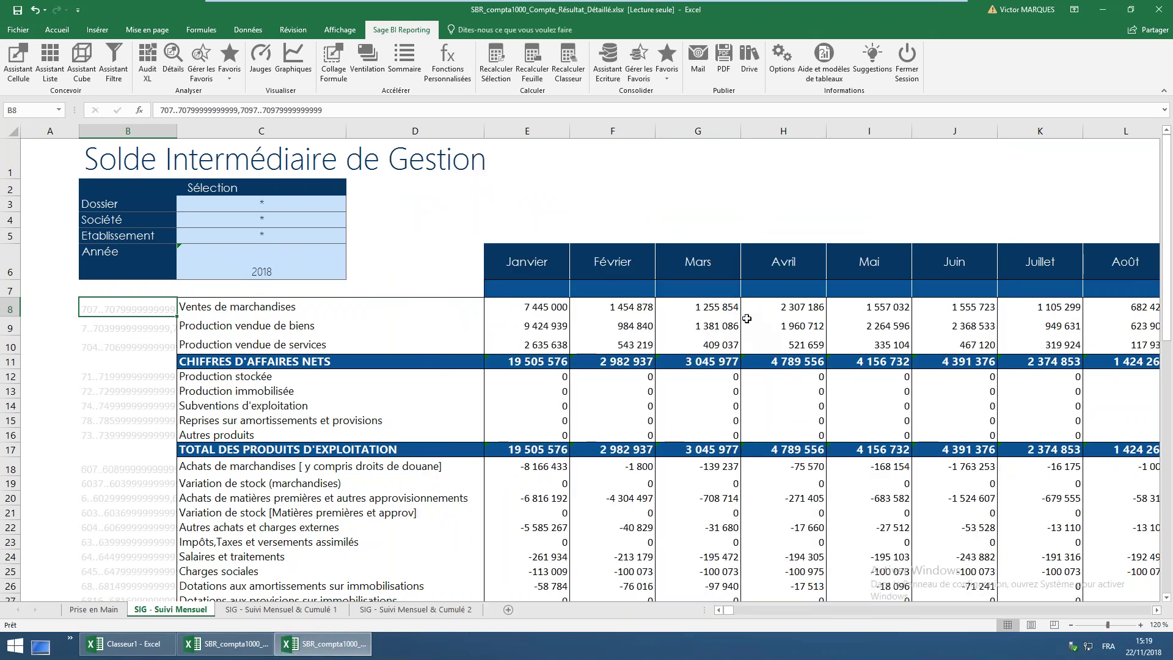
Keep the year at 2018 and filter the report to Société 2, checking the 5 293 500 total
left_click(279, 260)
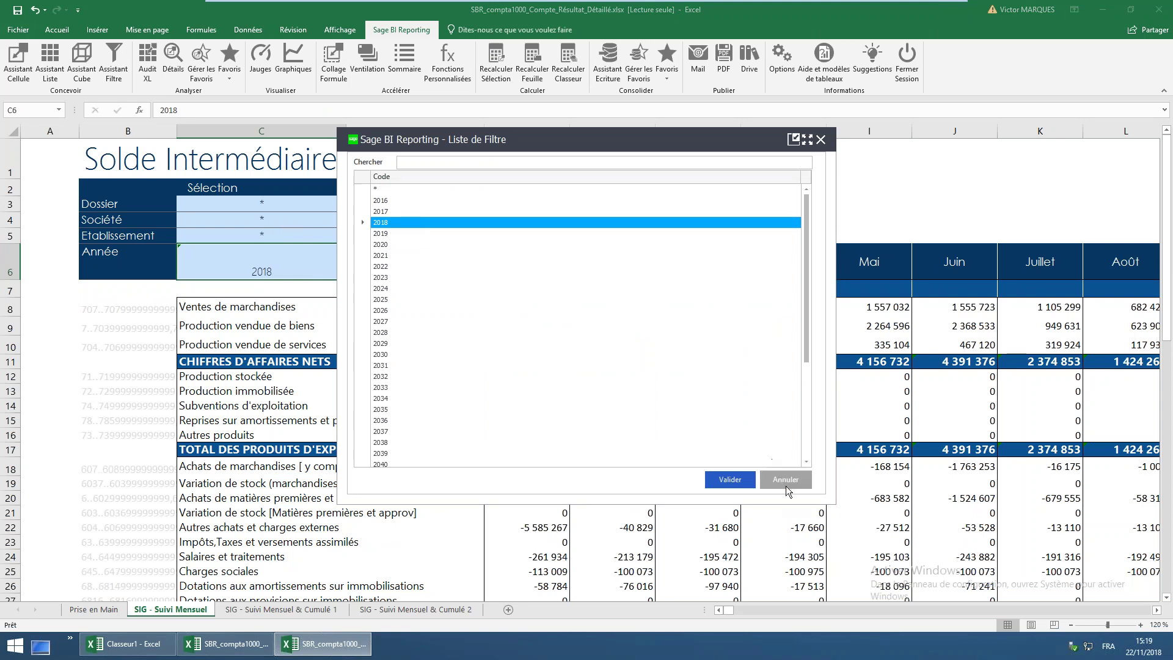
left_click(786, 480)
left_click(254, 223)
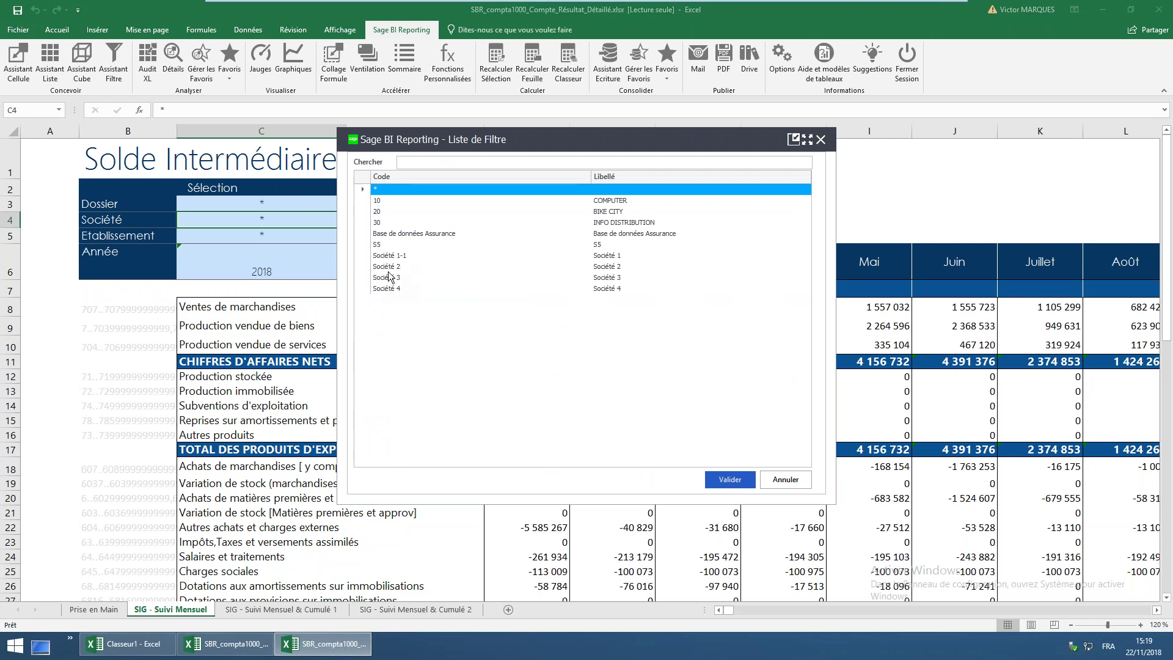
double_click(387, 267)
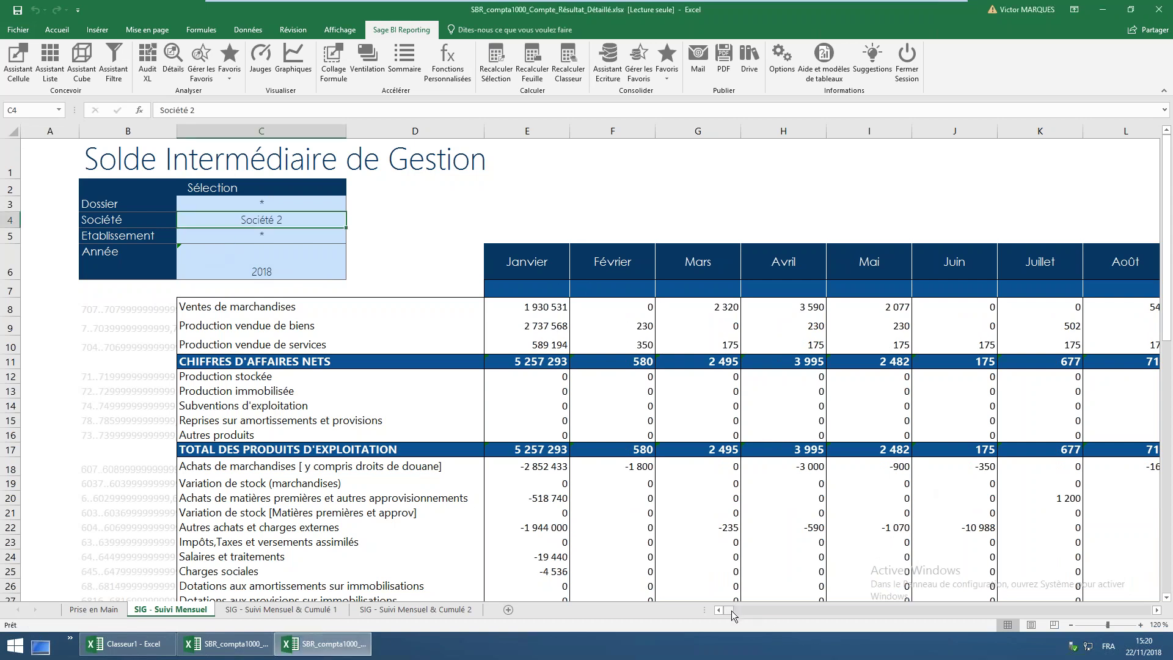
left_click_drag(770, 609, 764, 608)
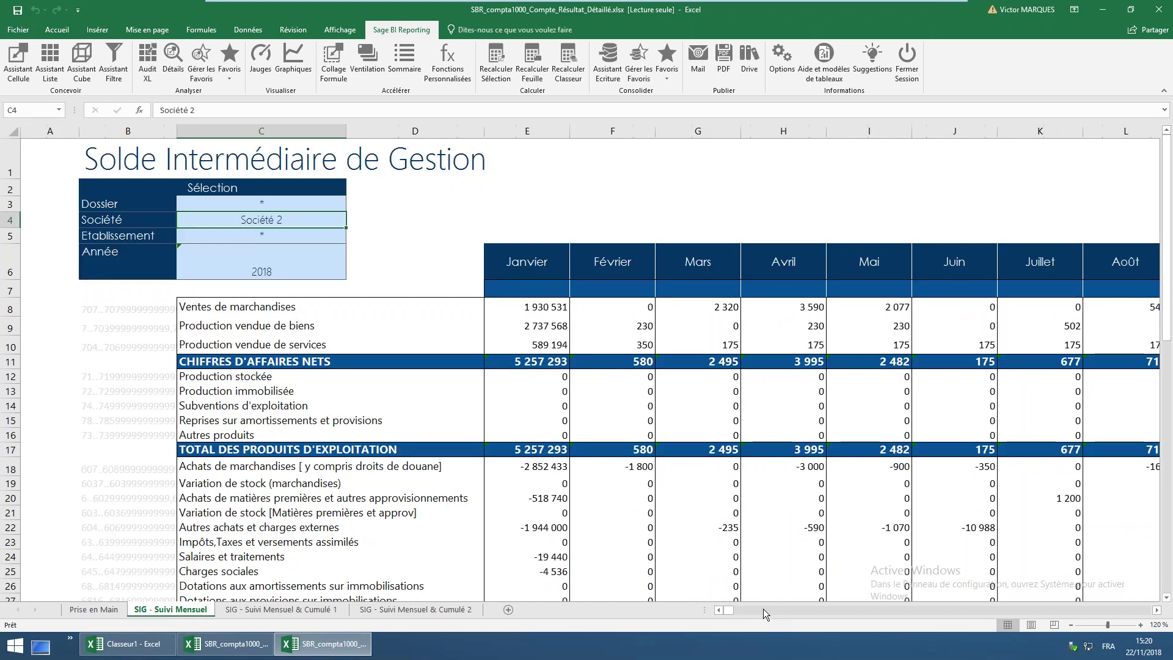
left_click(949, 424)
key("Right")
key("Right")
key("Right")
key("Right")
key("Right")
key("Right")
key("Right")
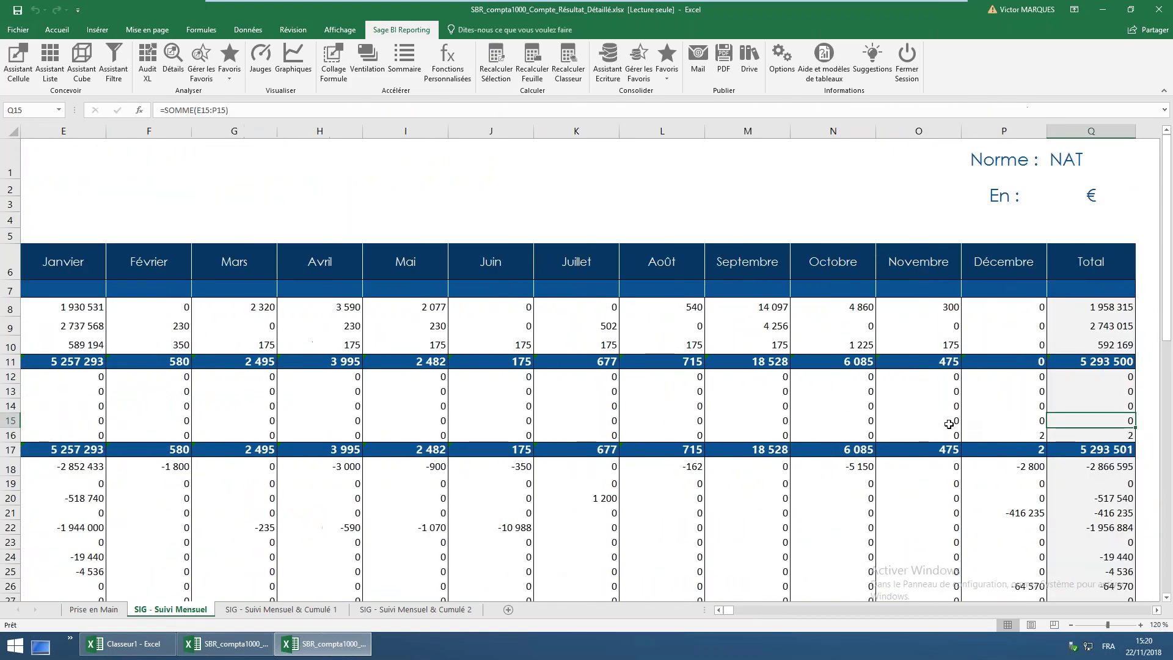
Open SIG - Suivi Mensuel & Cumulé 1 and inspect current, prior-year and cumulative sales and closing month DECEMBRE
left_click(322, 610)
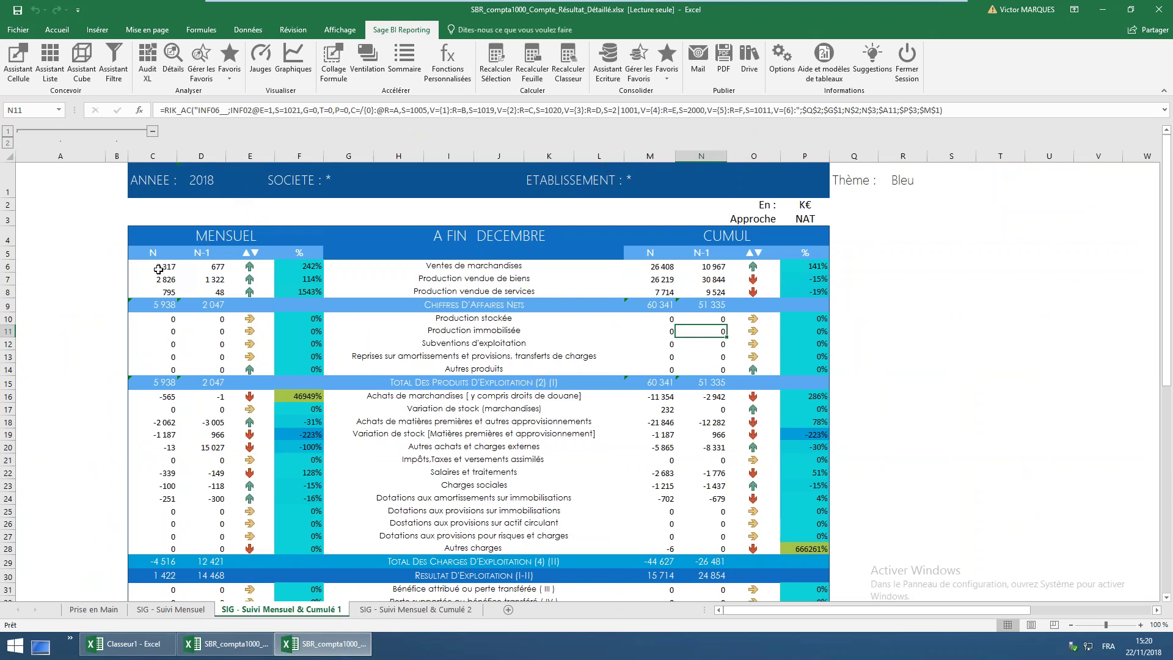
left_click(163, 267)
left_click(210, 267)
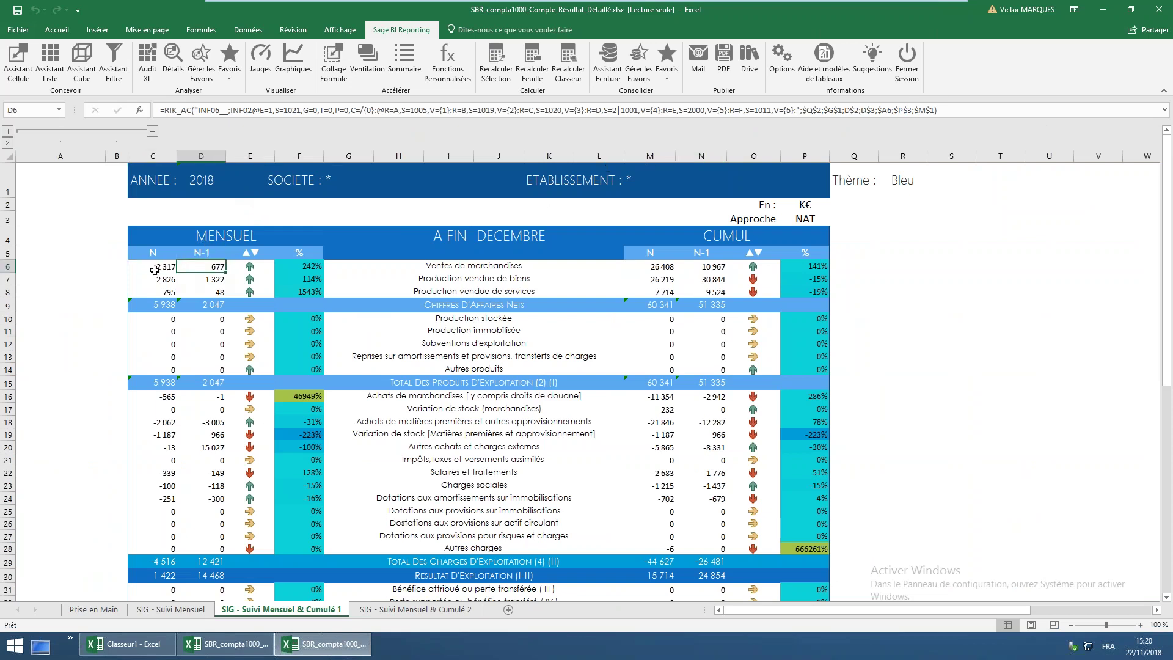
left_click(156, 269)
left_click(193, 270)
left_click(431, 267)
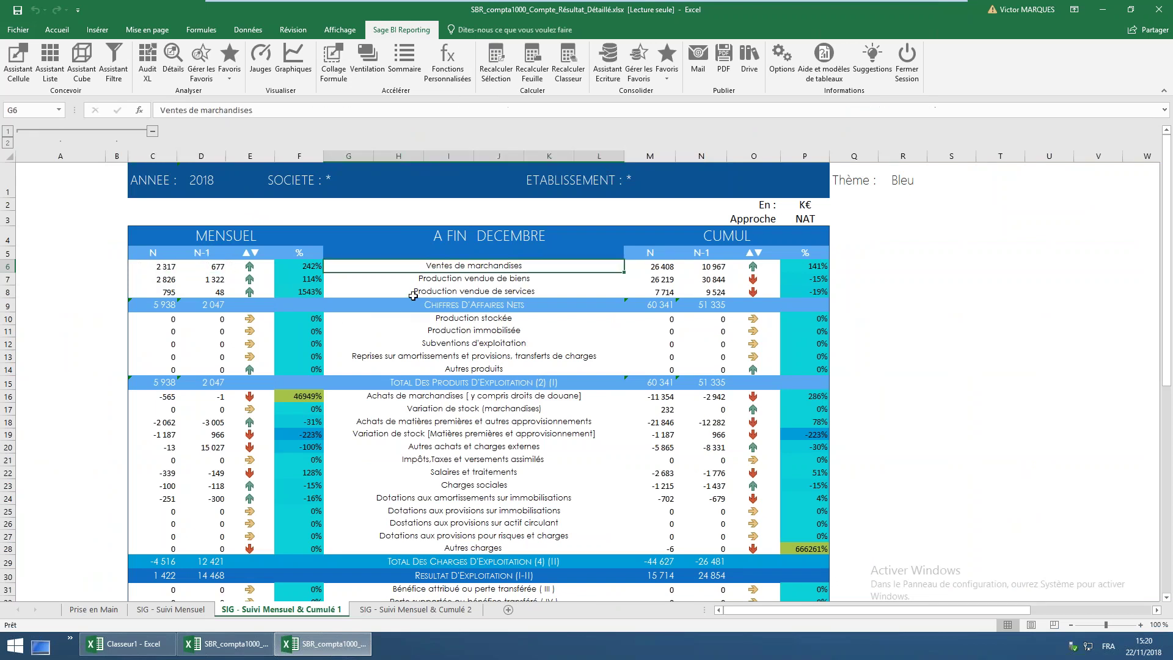
left_click(660, 268)
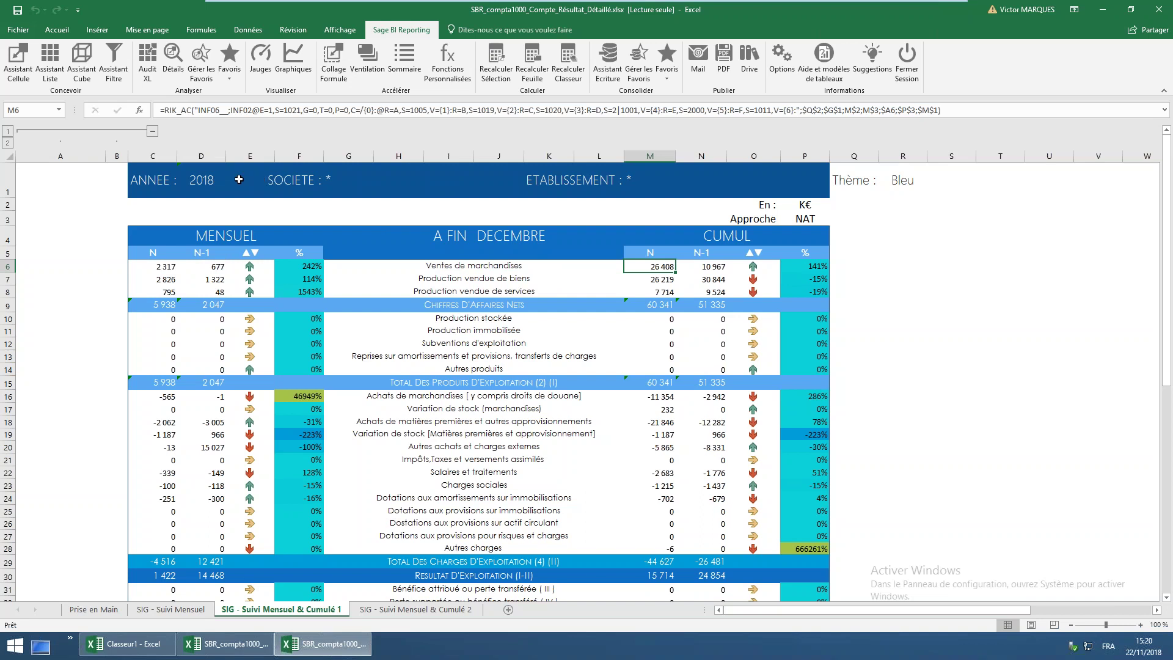
left_click(507, 236)
Set the closing month to FEVRIER and check the recalculated cumulative sales of 22 489 K€
left_click(580, 240)
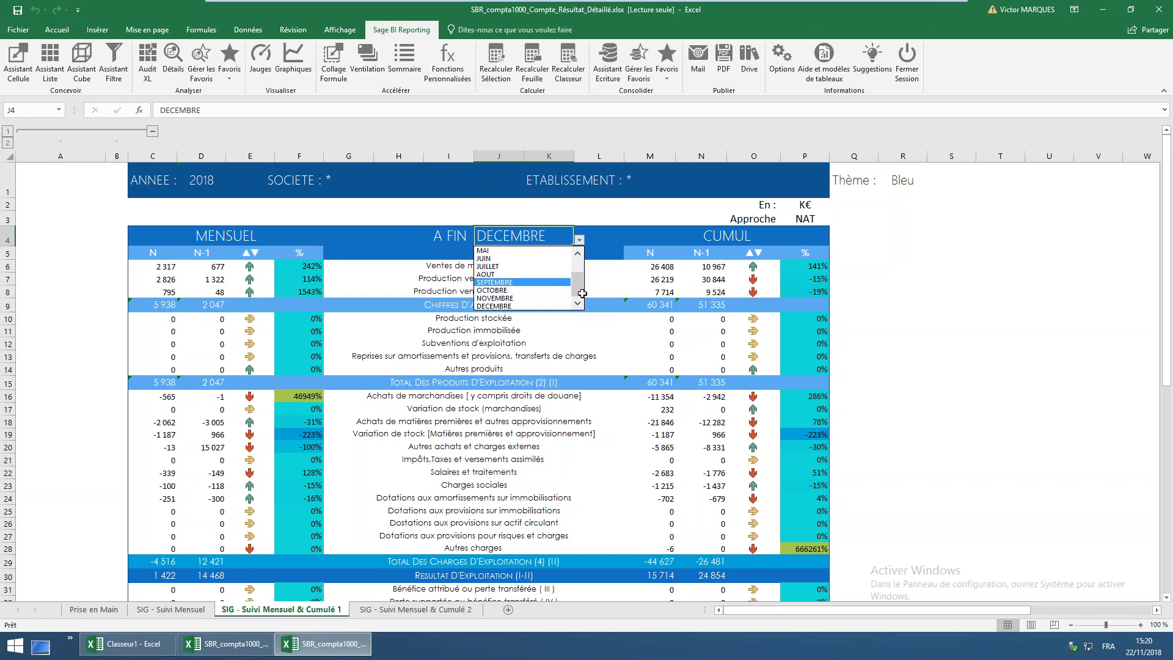
left_click_drag(580, 289, 579, 268)
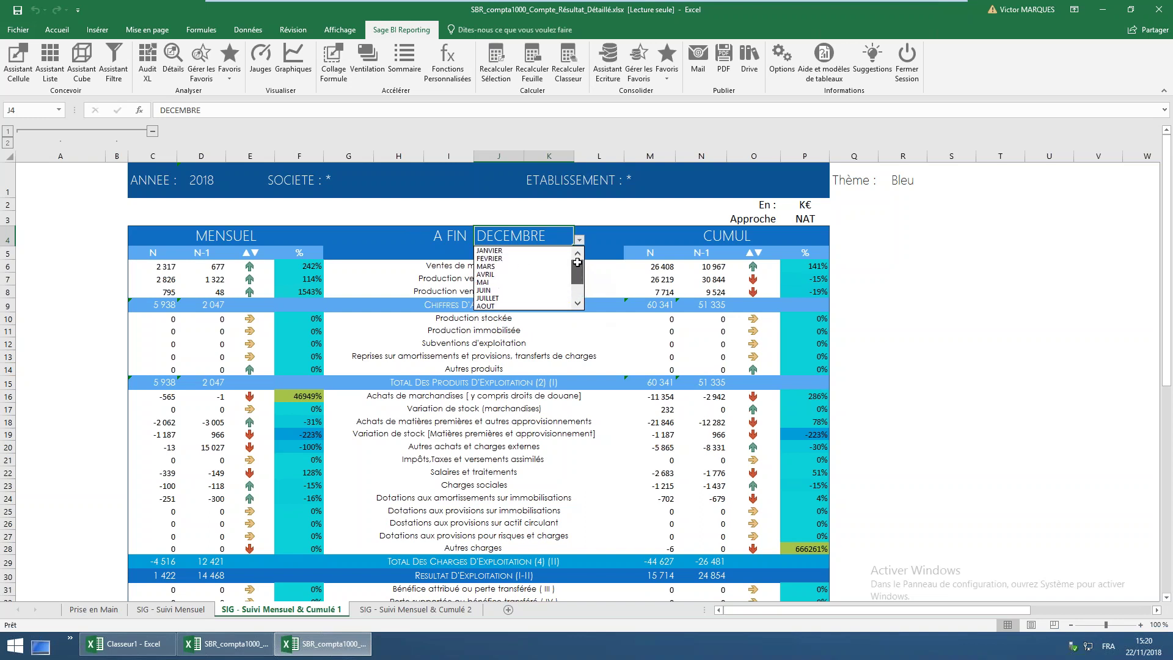
left_click(522, 256)
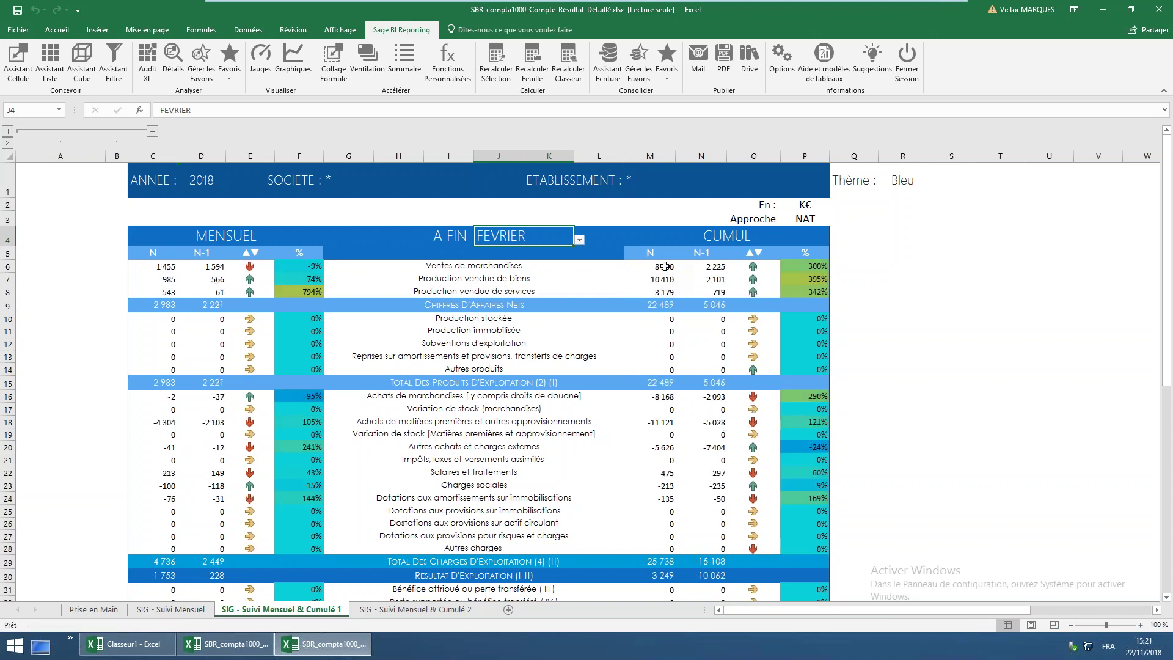
left_click(653, 268)
left_click(705, 267)
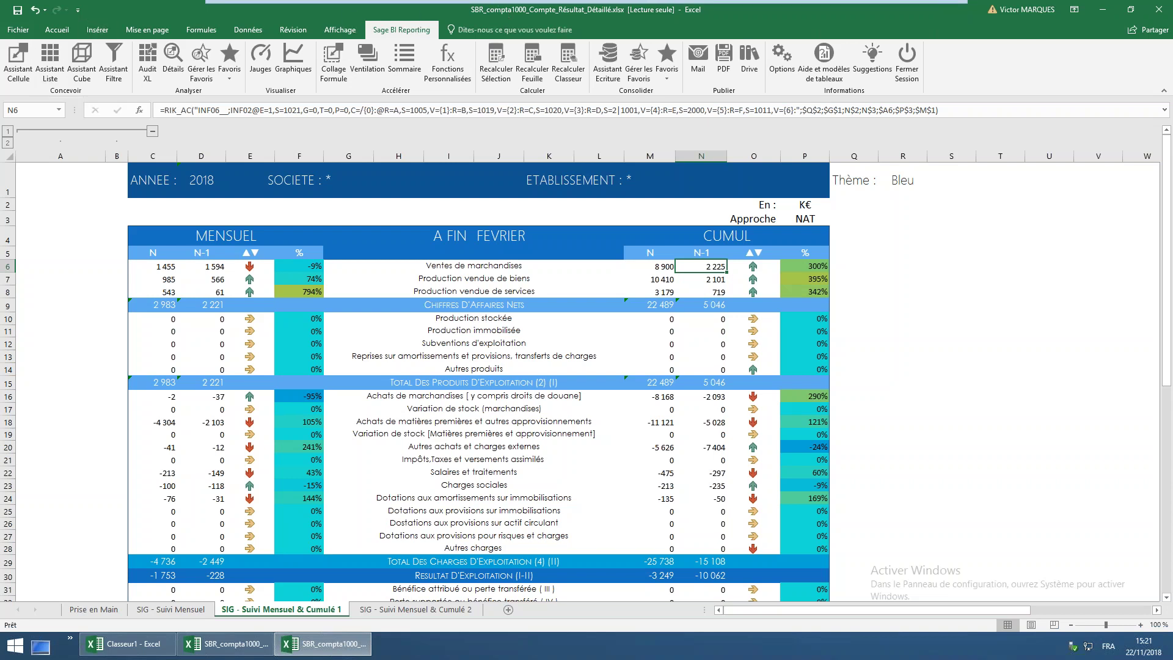
Switch the Thème from Bleu to Rouge, then to Office
left_click(915, 178)
left_click(933, 192)
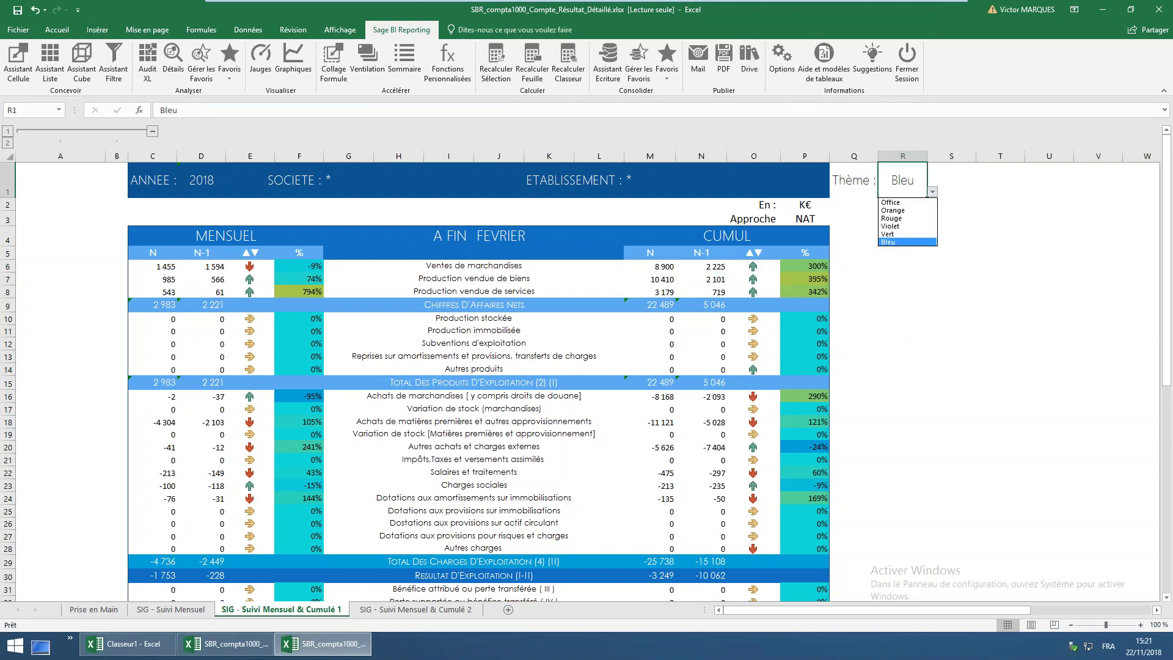
left_click(897, 218)
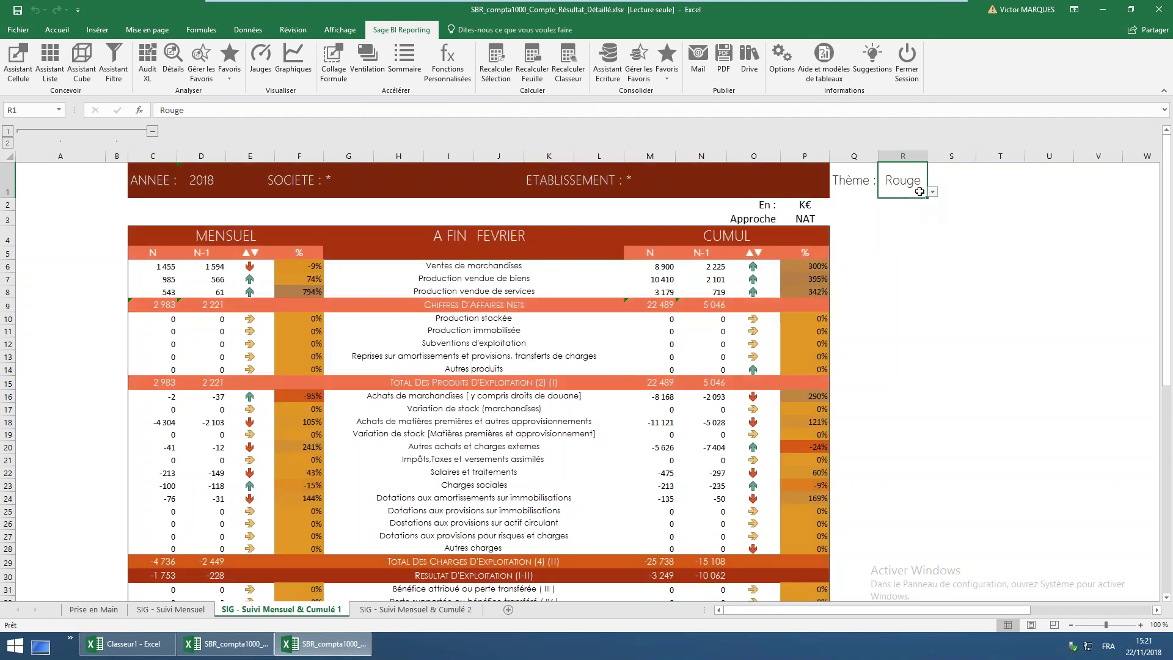
left_click(933, 192)
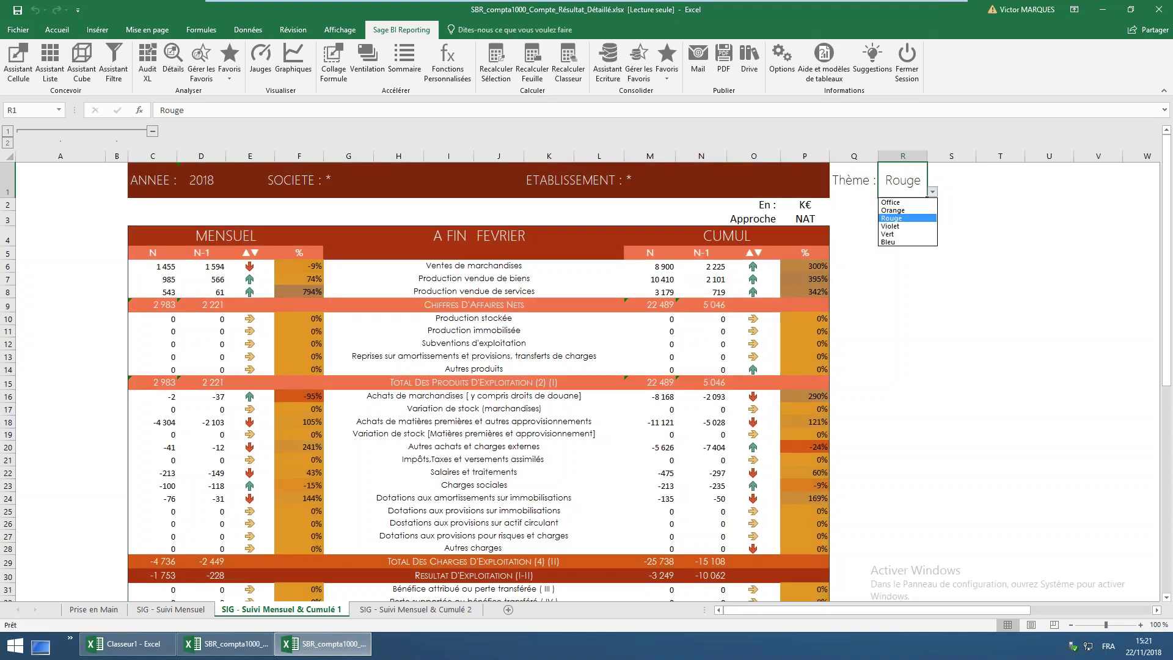
left_click(916, 203)
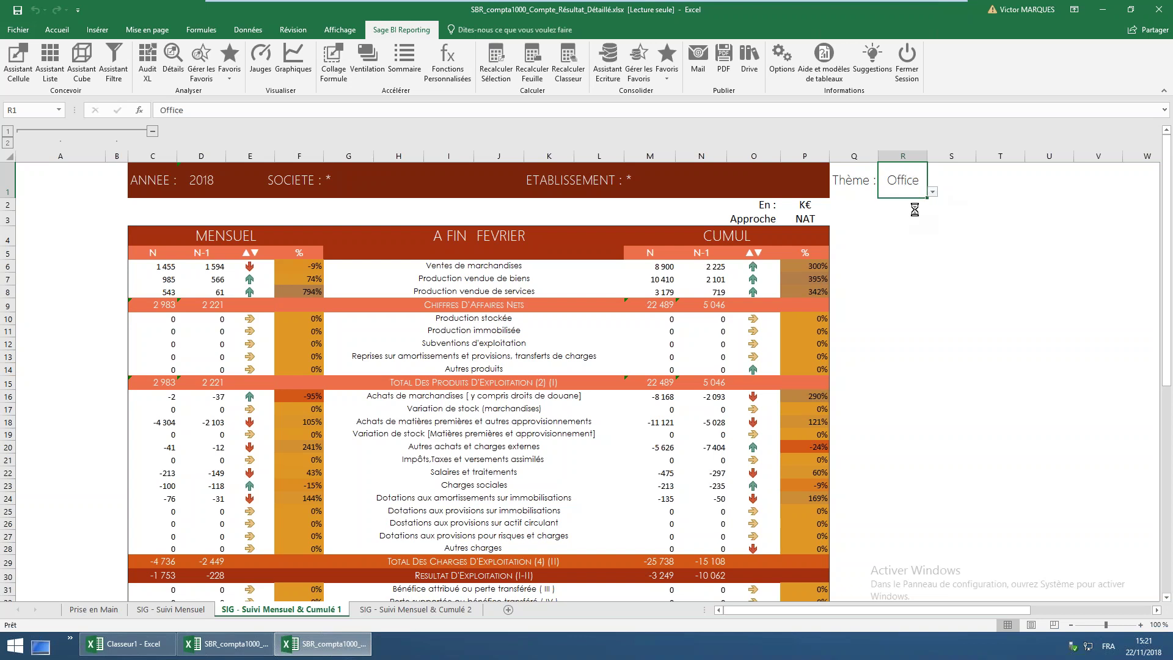